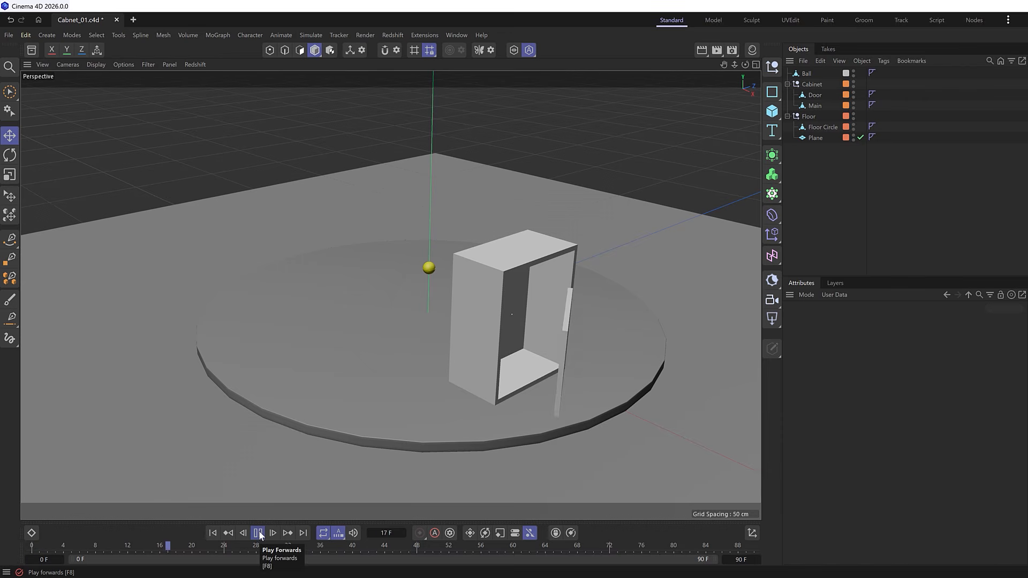
Stop the animation playback and place the Ball object inside a new Cloner.
click(259, 534)
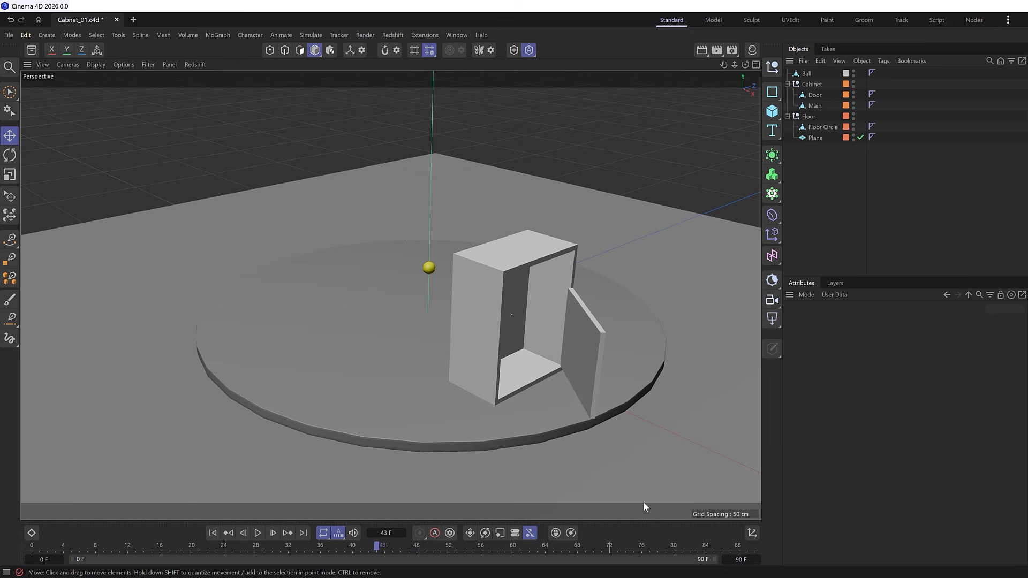
scroll(430, 269, up, 3)
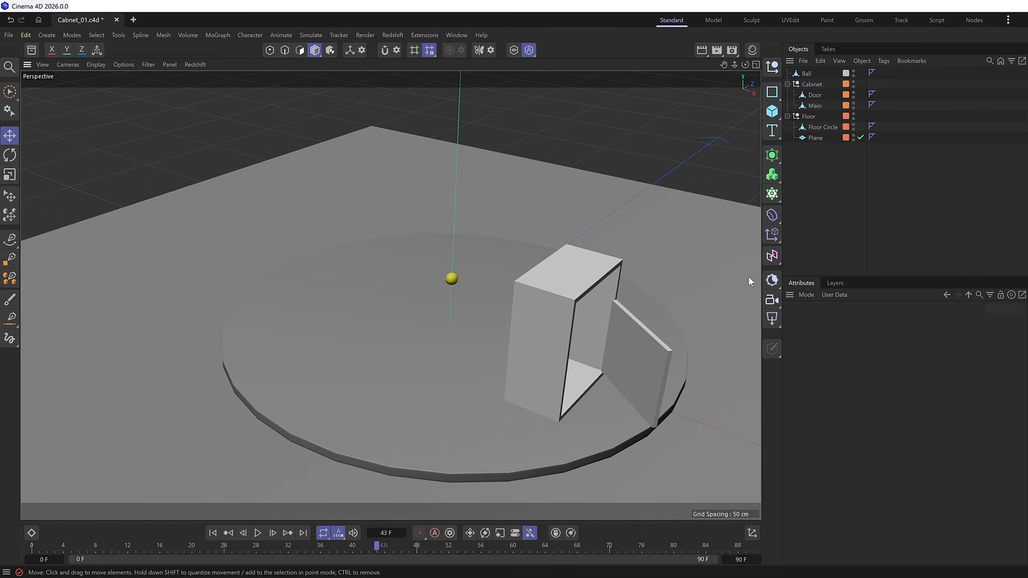
click(807, 74)
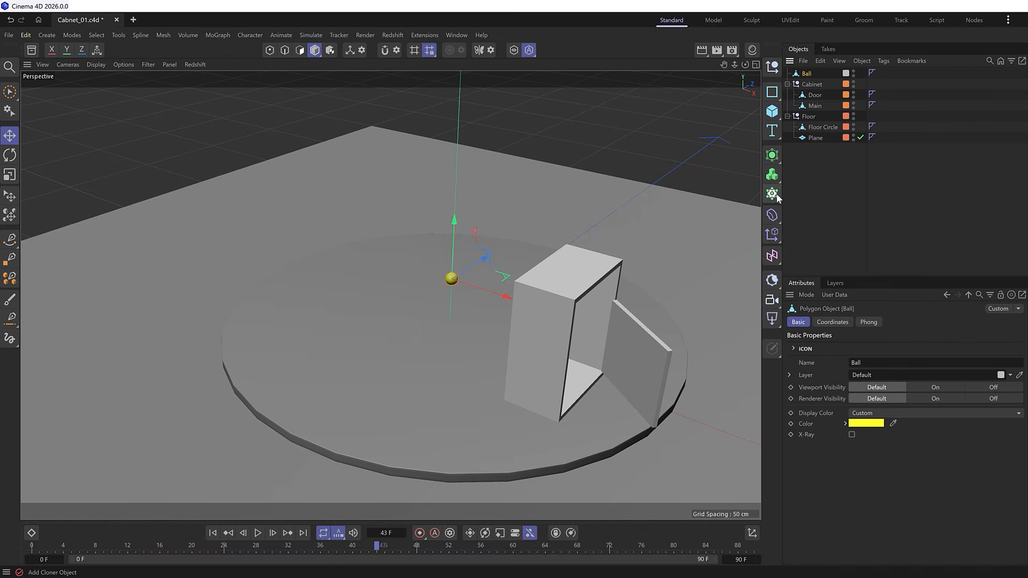
alt+click(773, 193)
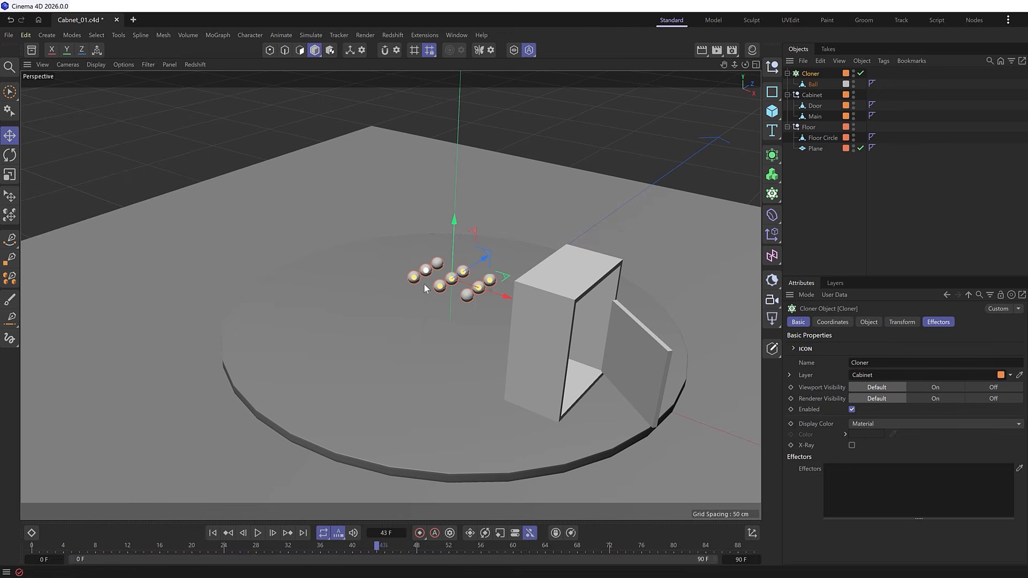
Set the Cloner's grid count along Y to 3.
click(871, 323)
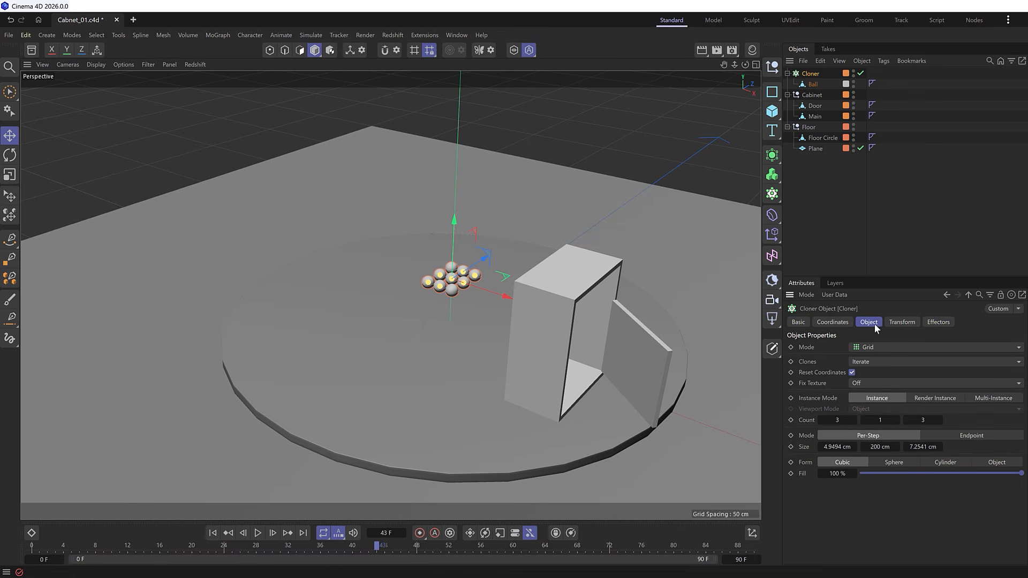
click(879, 420)
text(2)
key(Return)
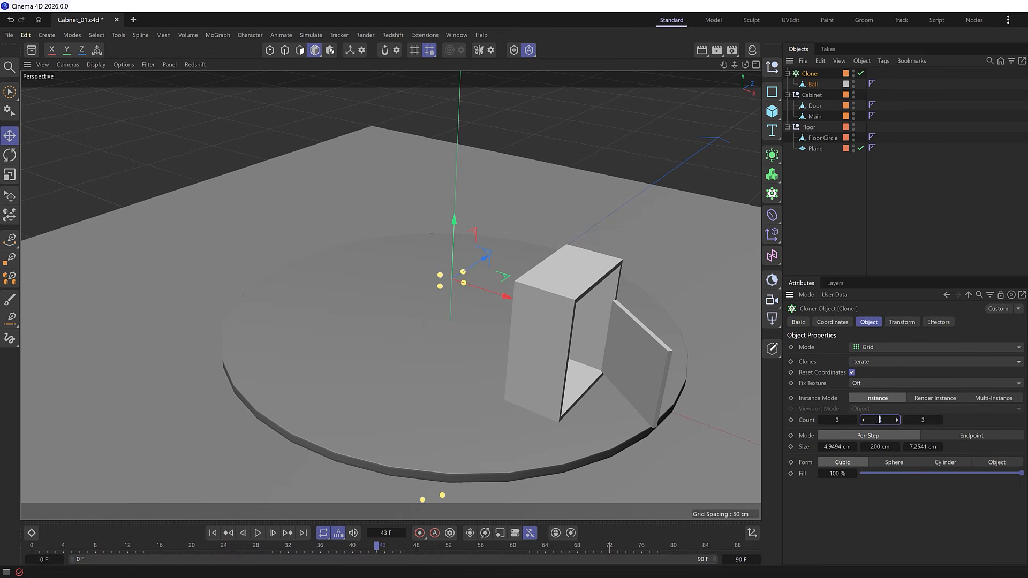
text(3)
key(Return)
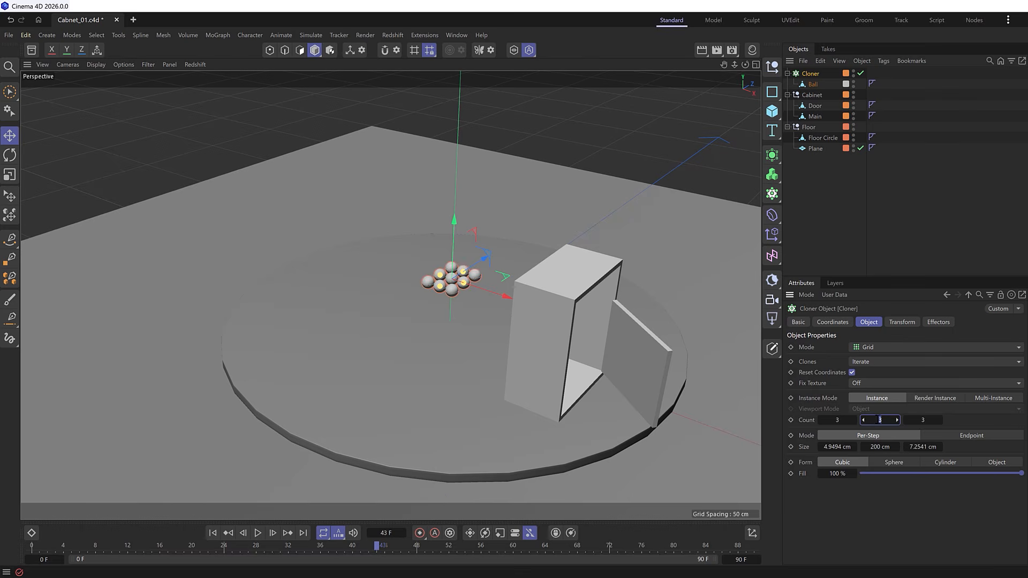
Set the Cloner's per-step size to 5 cm on all three axes.
click(837, 447)
text(5)
click(884, 447)
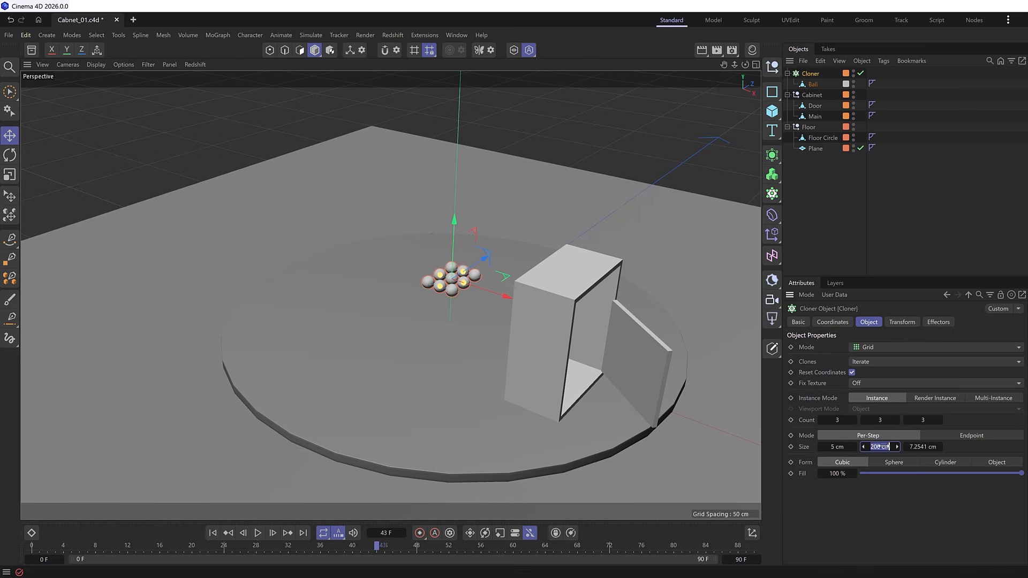
text(5)
click(924, 447)
text(5)
key(Return)
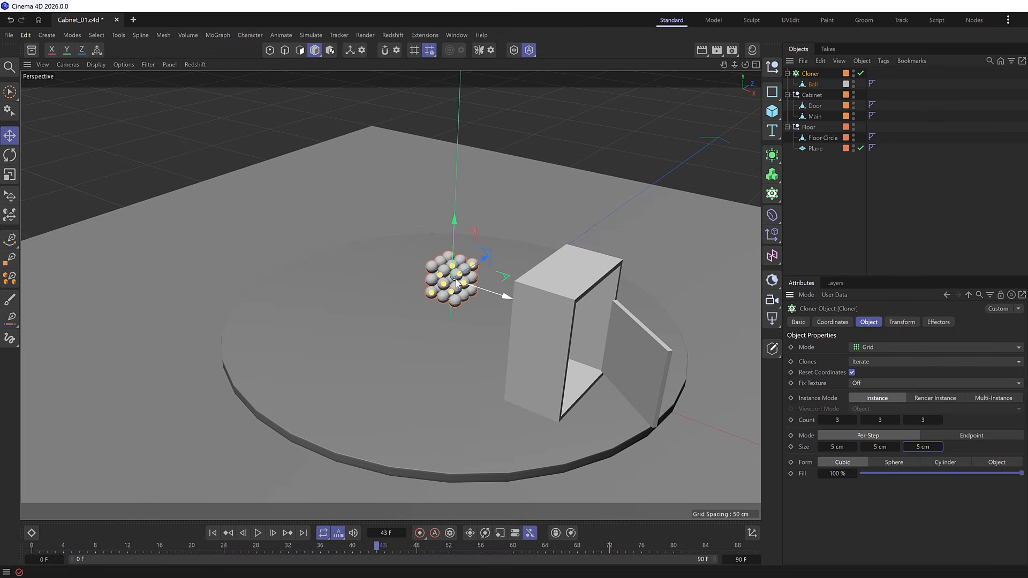
Move the ball grid inside the cabinet and, at frame 0, fit it between the walls across the width in the top view.
drag(480, 288, 596, 323)
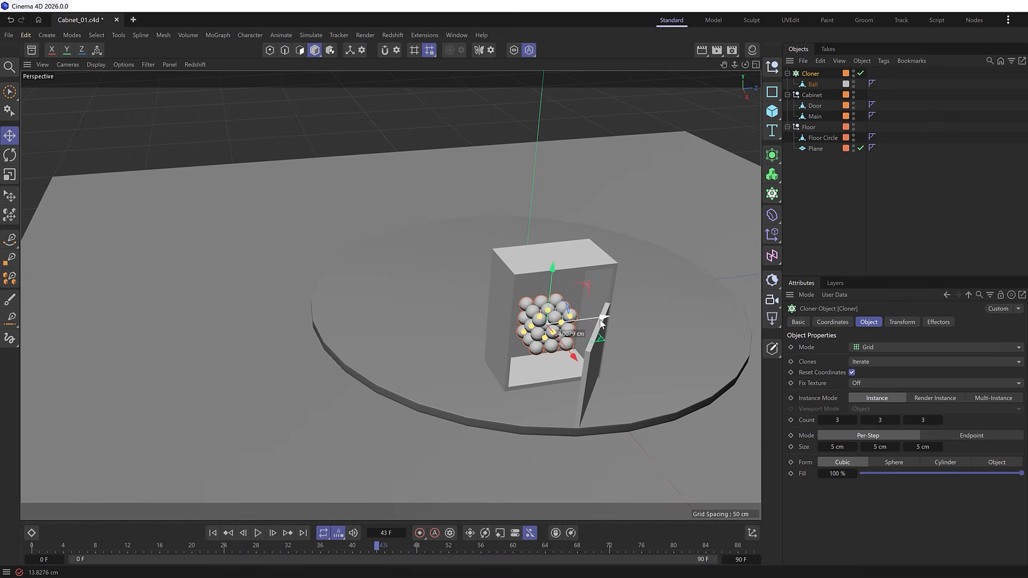
click(213, 532)
middle_click(307, 332)
key(F1)
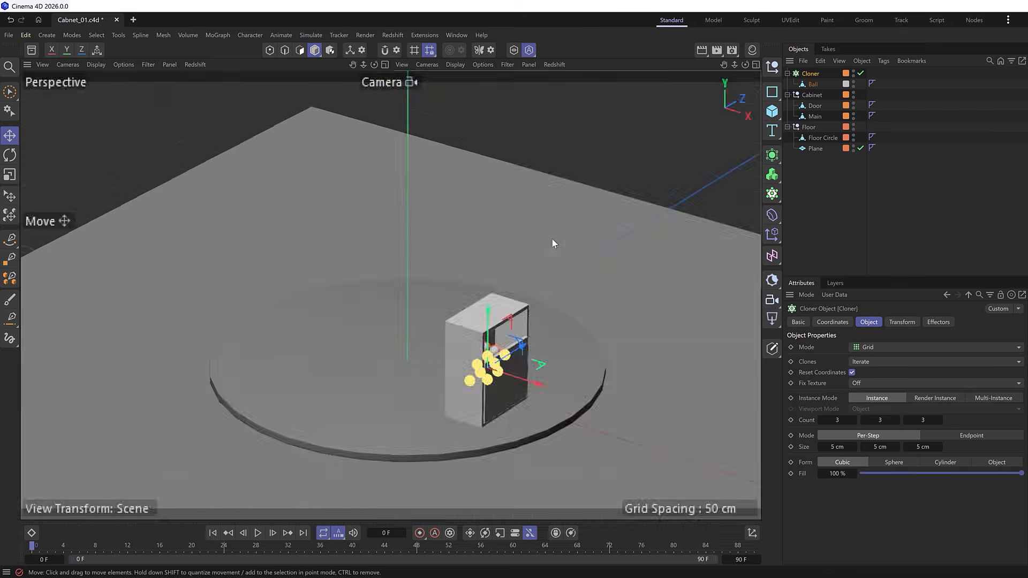
key(F2)
alt+middle_drag(438, 215, 436, 257)
drag(437, 271, 443, 273)
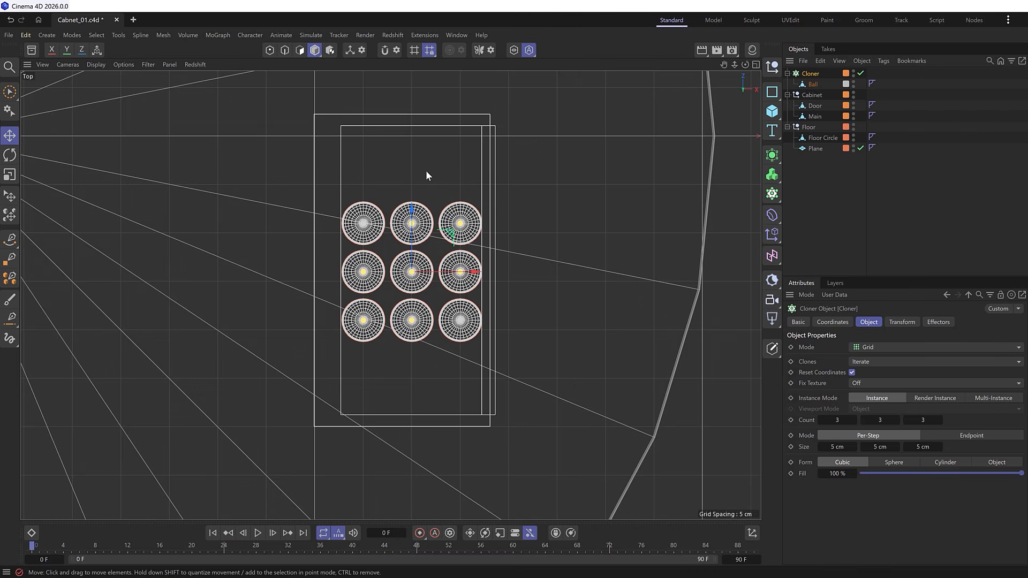
Increase the Cloner's Z count to 6 and nudge the grid so it sits centred along the cabinet's interior length.
click(833, 420)
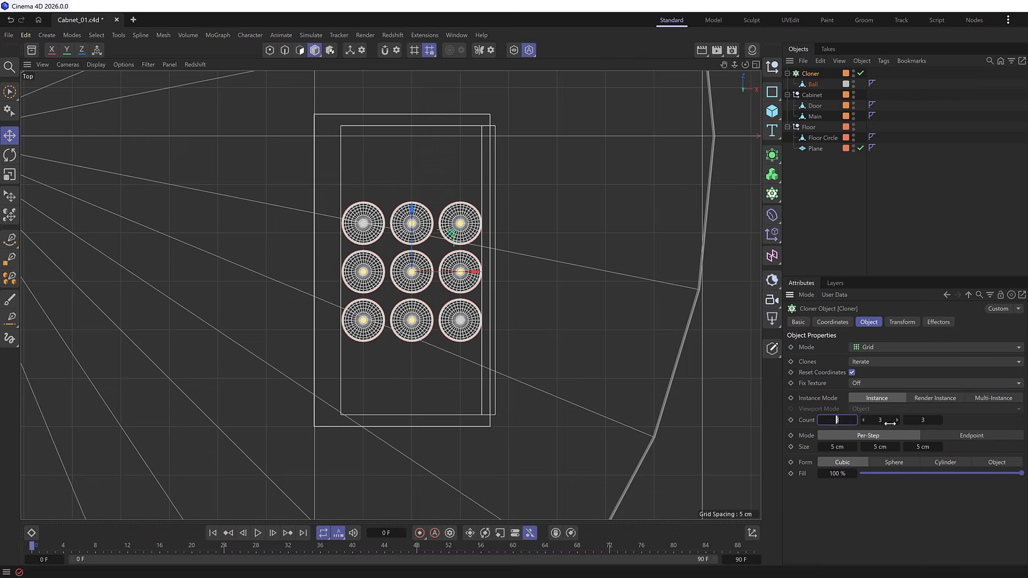
click(922, 420)
key(Up)
key(Up)
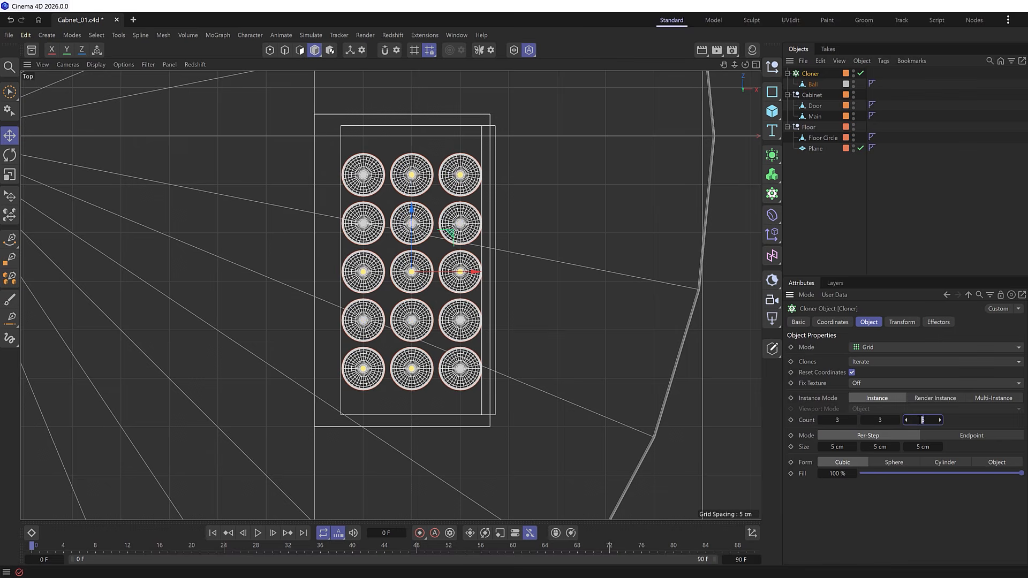
key(Up)
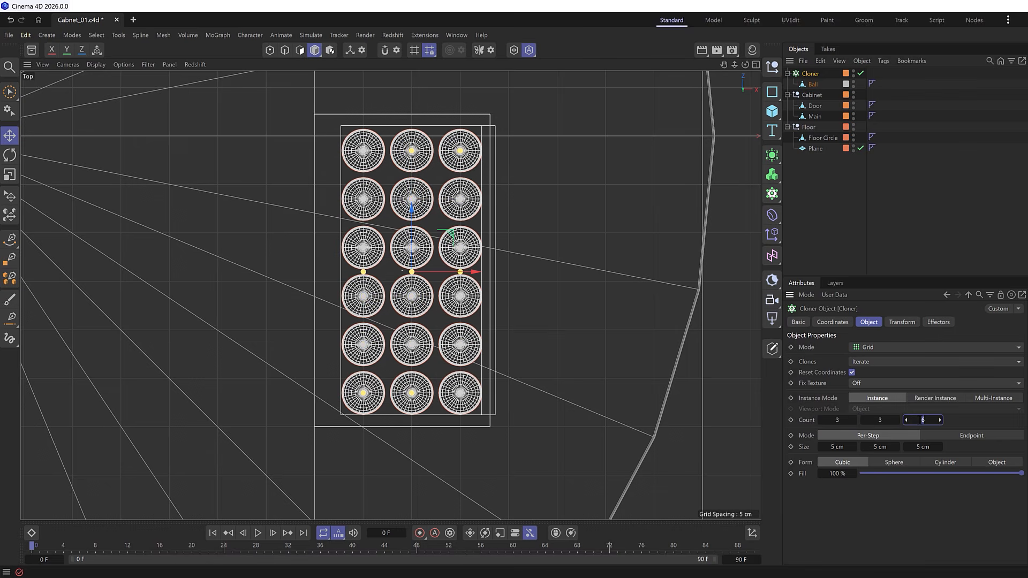
drag(414, 259, 415, 257)
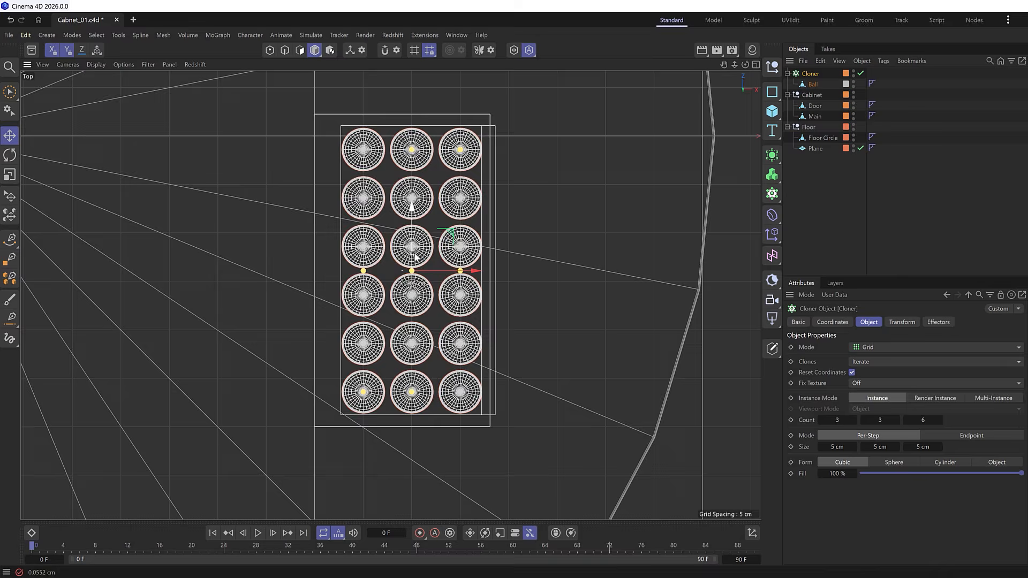
Enable X-Ray display for the cabinet's Door and Main objects in the perspective view.
middle_click(396, 261)
middle_click(308, 399)
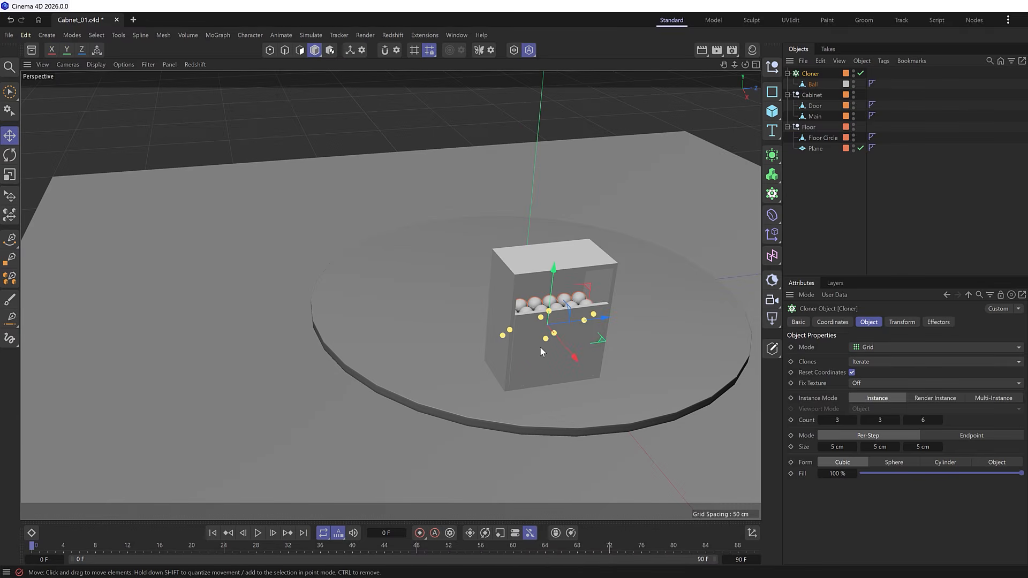
alt+middle_drag(572, 301, 443, 292)
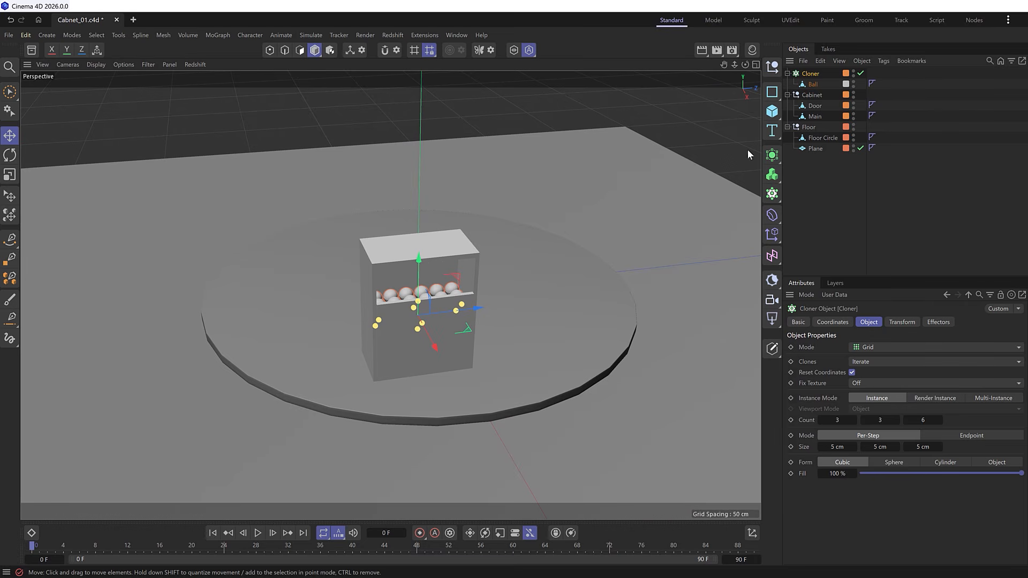
click(814, 105)
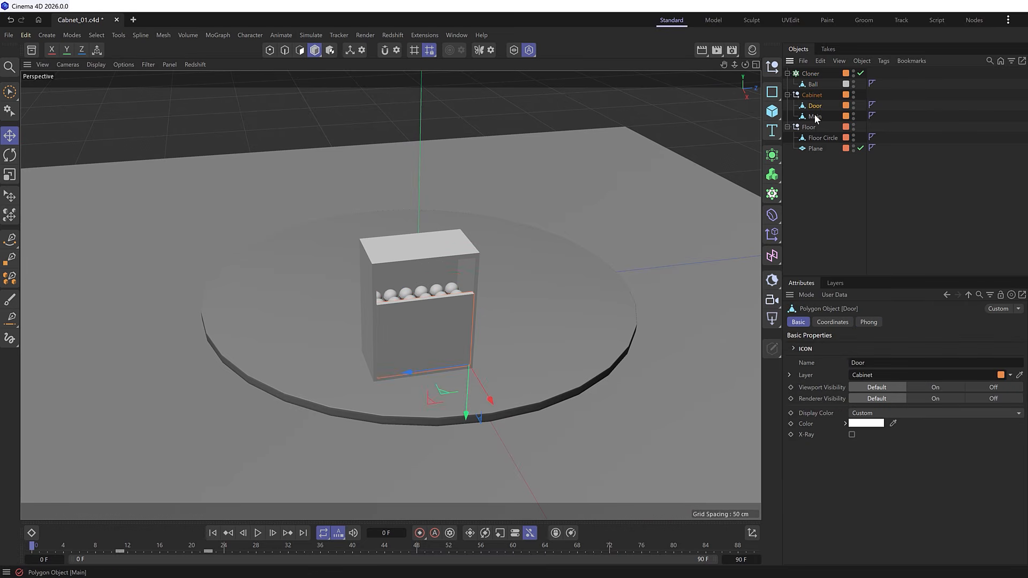
ctrl+click(814, 116)
click(851, 434)
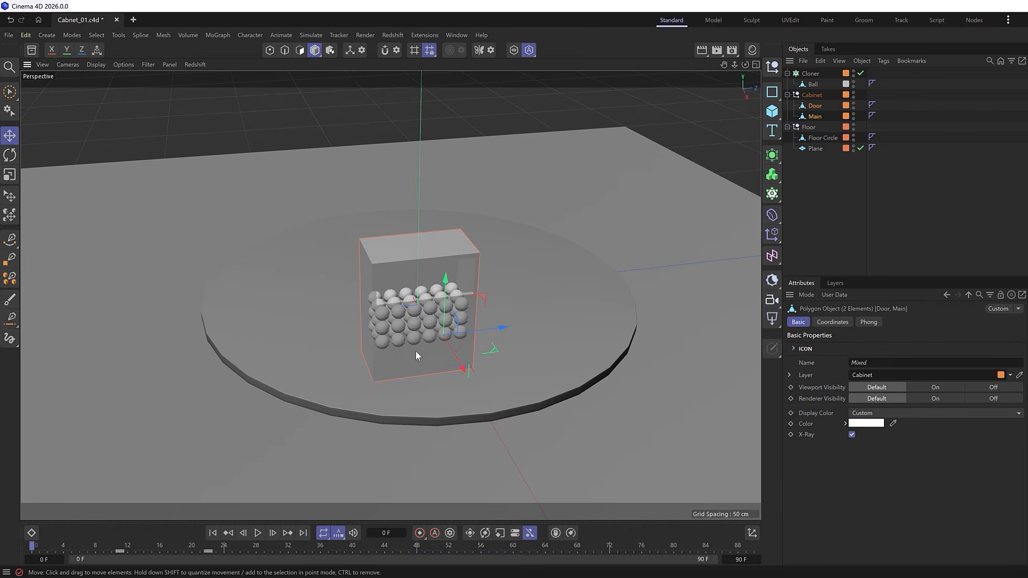
alt+drag(416, 352, 453, 326)
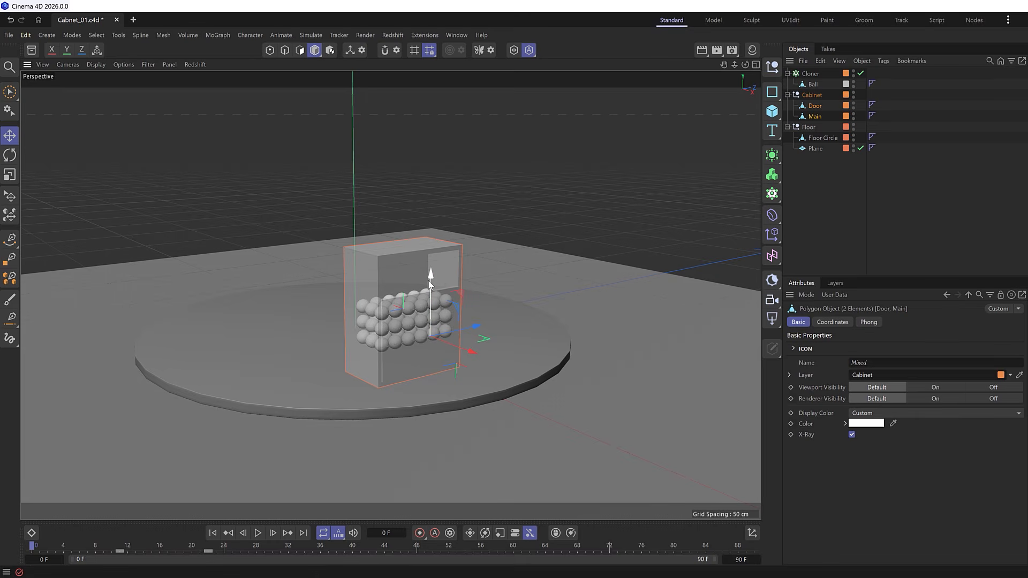
Lower the Cloner inside the cabinet and set its Y count to 5.
click(813, 84)
click(811, 73)
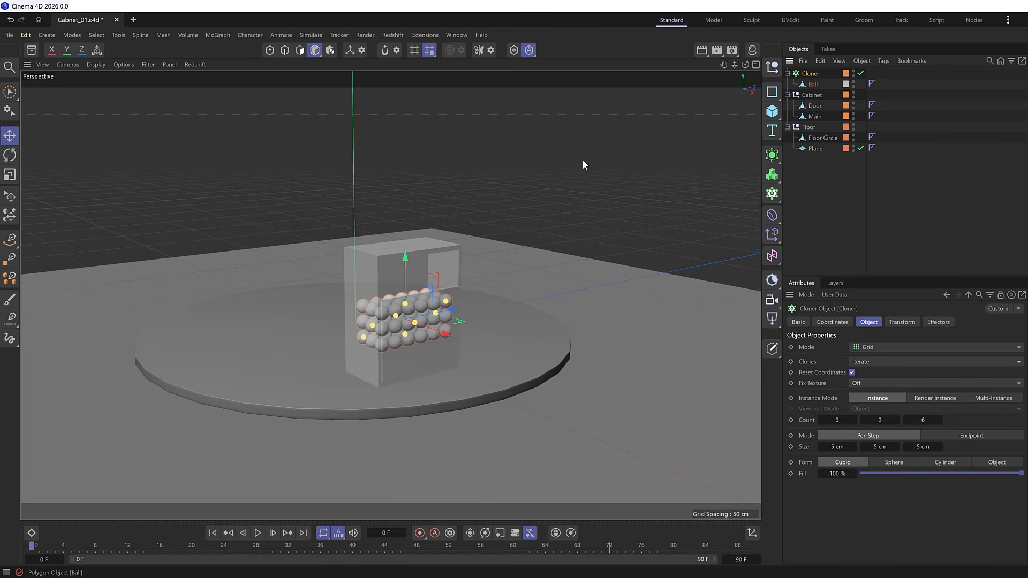
drag(403, 262, 404, 278)
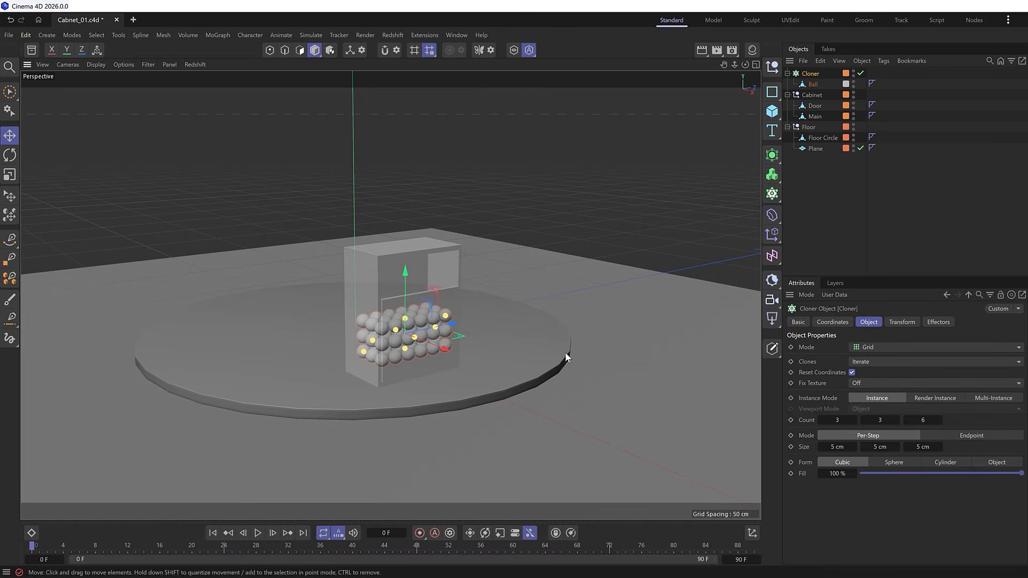
scroll(875, 421, up, 2)
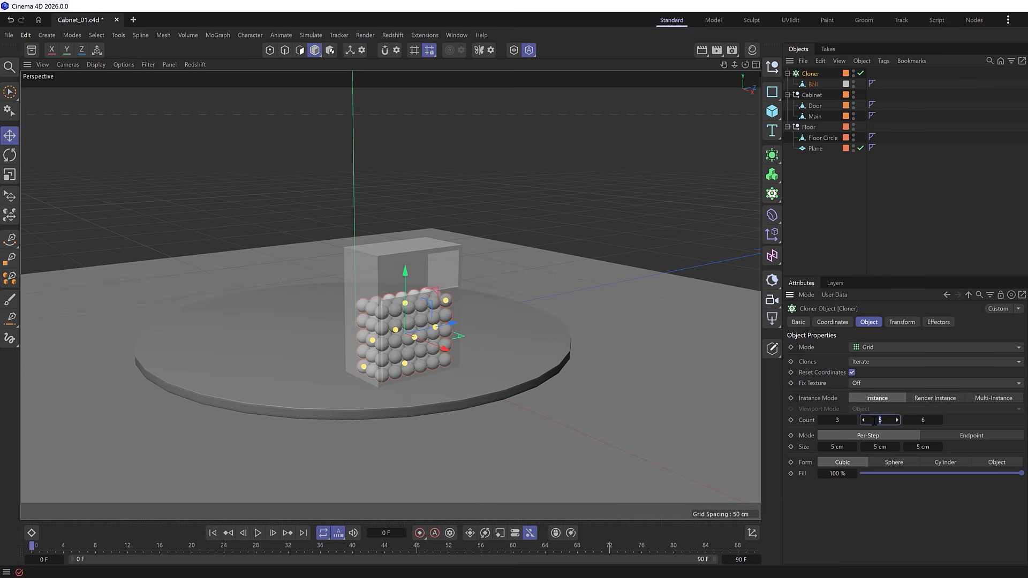
Raise the ball grid in the front view so its lowest row clears the cabinet's inner floor.
middle_click(404, 295)
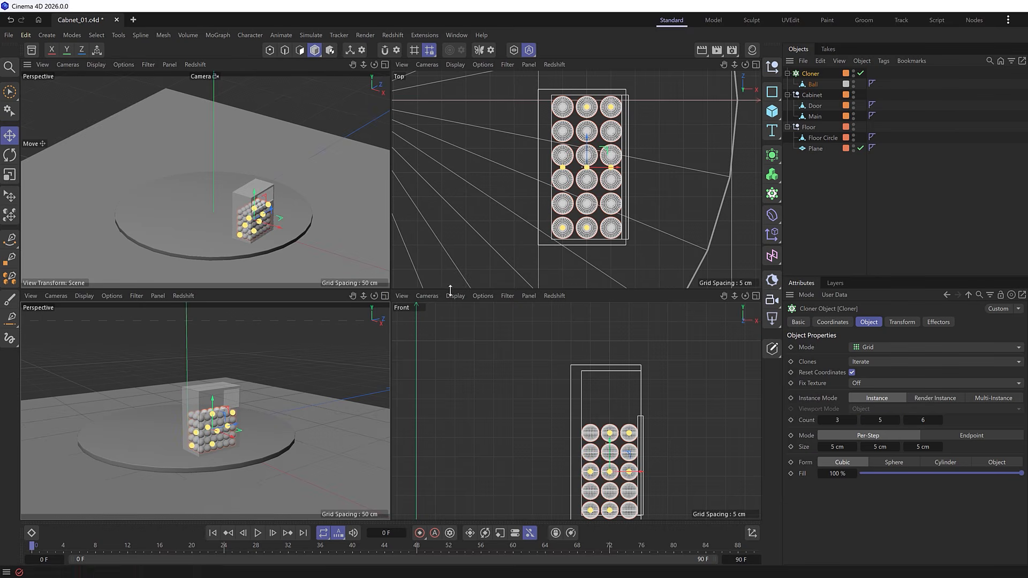
middle_click(571, 426)
alt+middle_drag(496, 430, 482, 339)
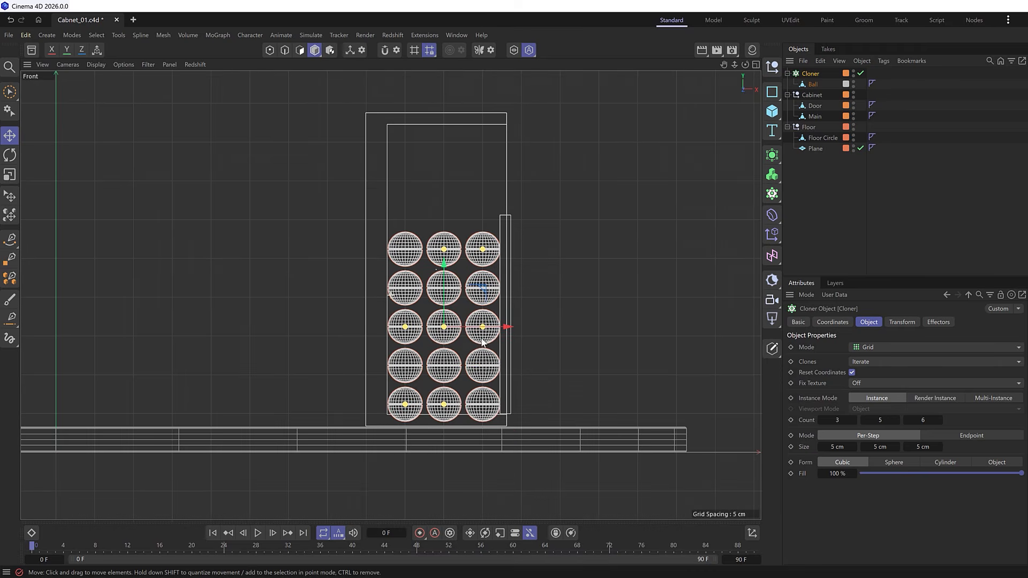
mouse_move(444, 293)
mouse_down()
mouse_move(445, 266)
mouse_move(444, 276)
mouse_up()
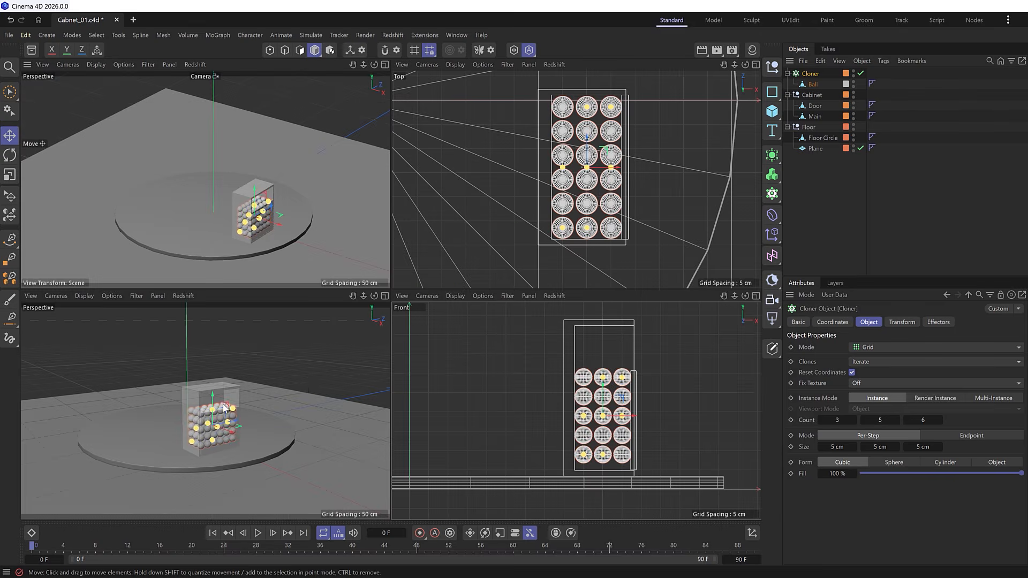
middle_click(377, 323)
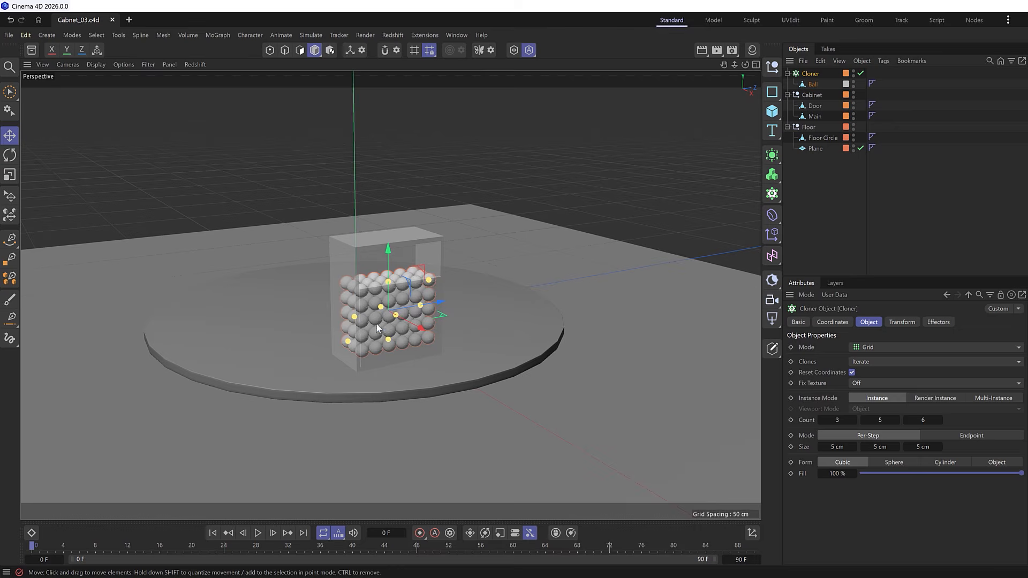
Add a Rigid Body simulation tag to the Cloner.
scroll(398, 294, up, 4)
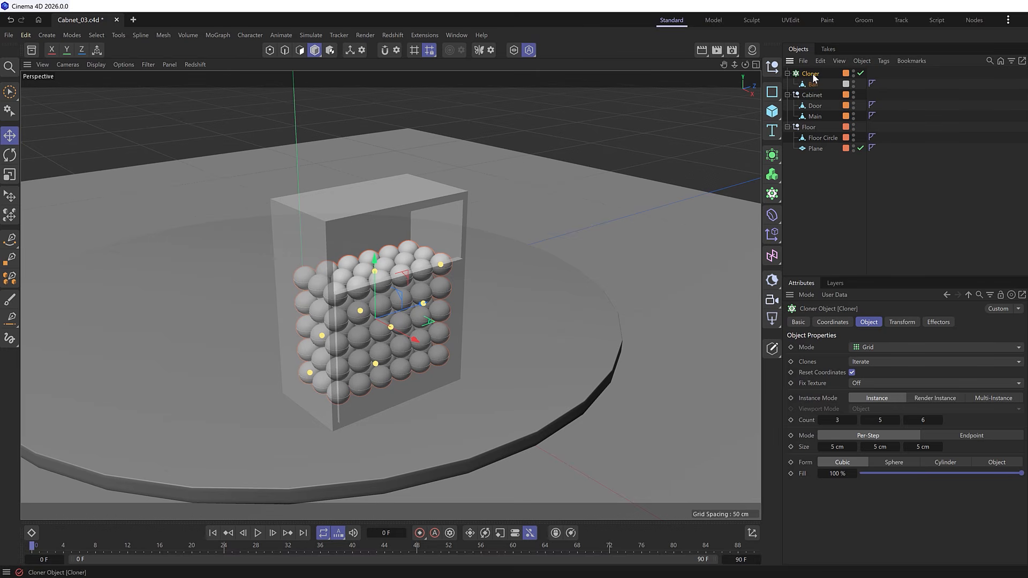
click(883, 61)
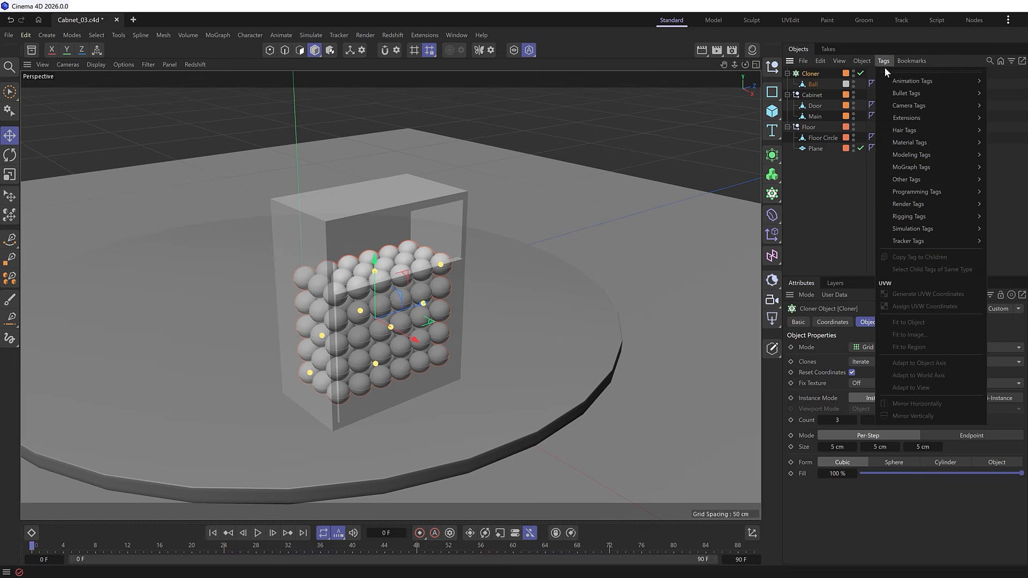
mouse_move(952, 231)
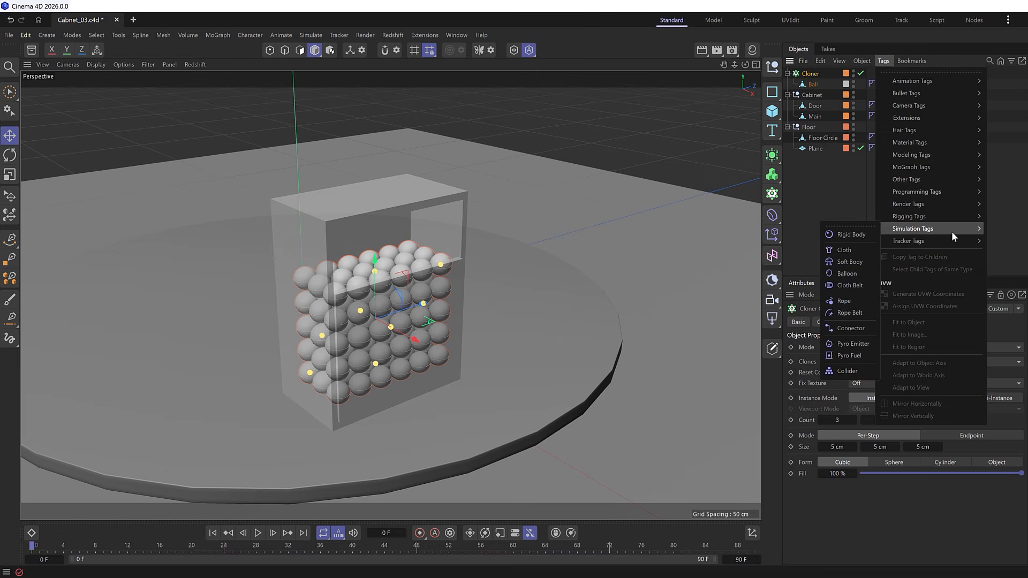
click(851, 235)
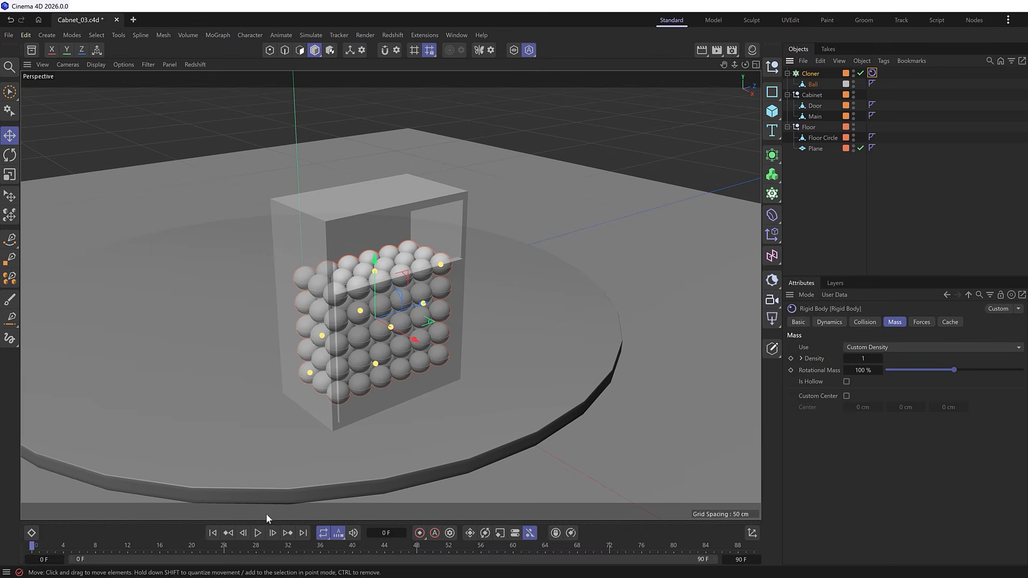
Play the simulation to check how the balls behave, stop it and return to frame 0.
click(258, 533)
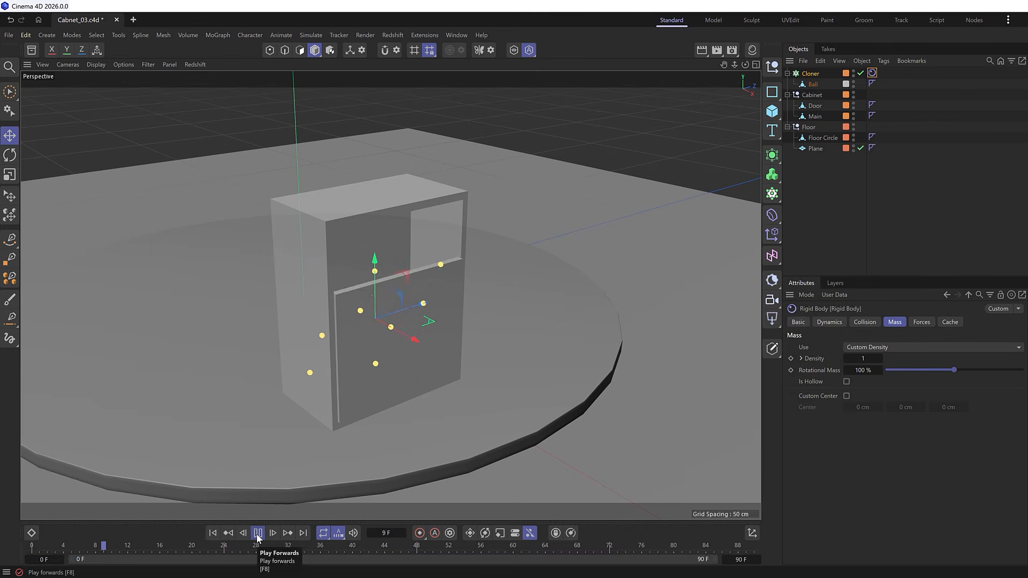
click(257, 533)
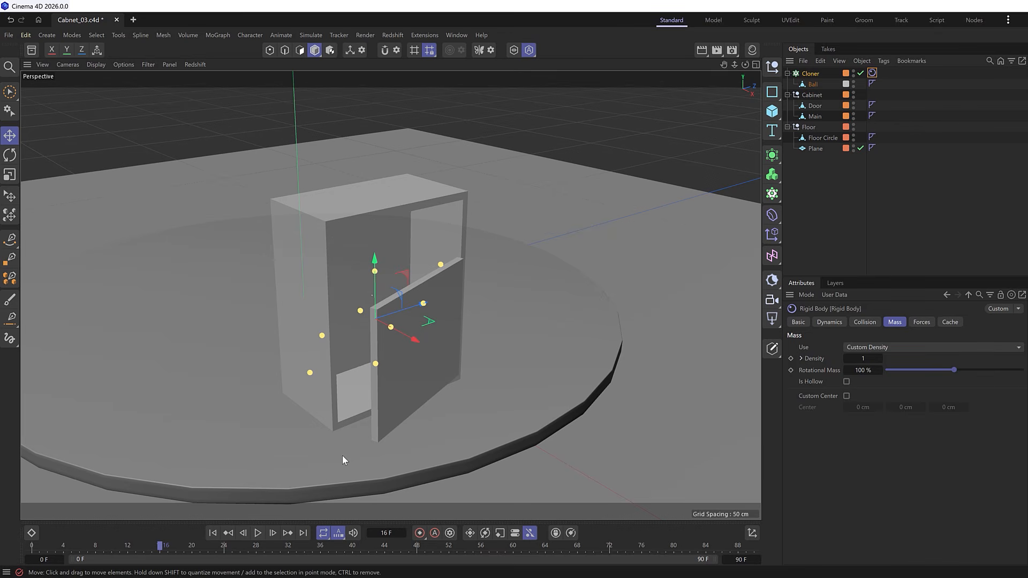
click(214, 533)
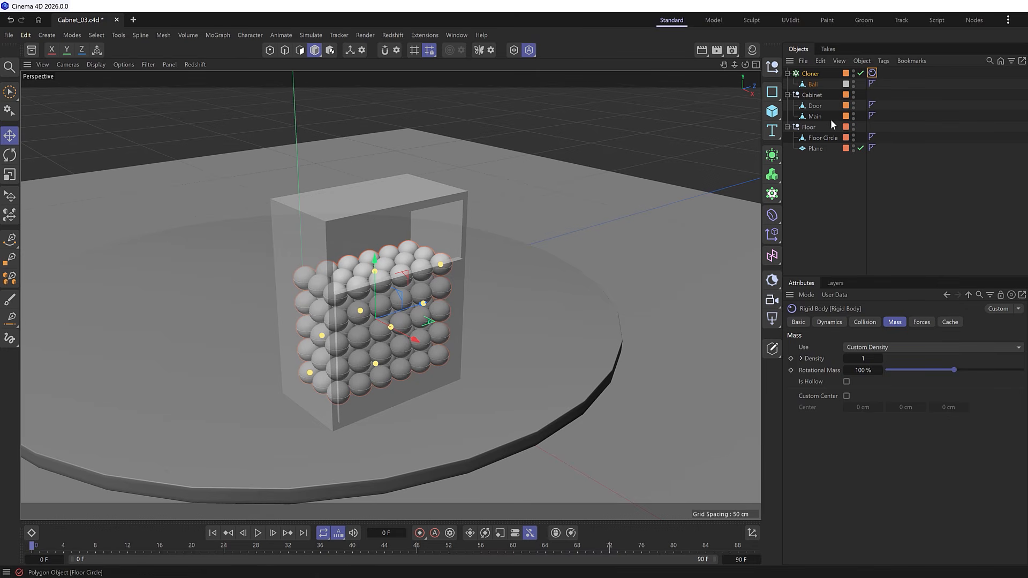
Add Collider simulation tags to the Door, Main, Floor Circle and Plane objects.
click(815, 105)
ctrl+click(815, 116)
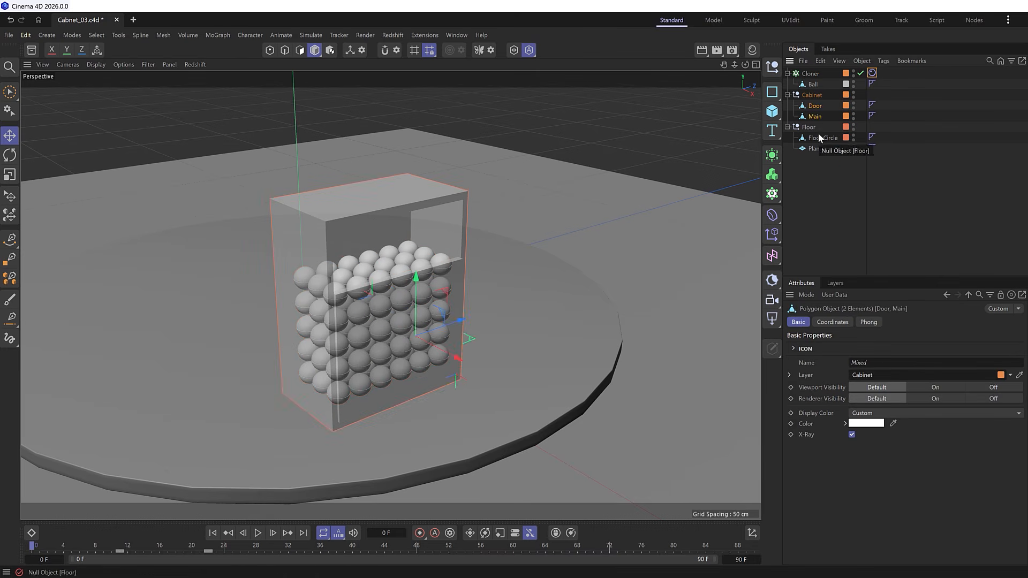
ctrl+click(819, 138)
ctrl+click(818, 148)
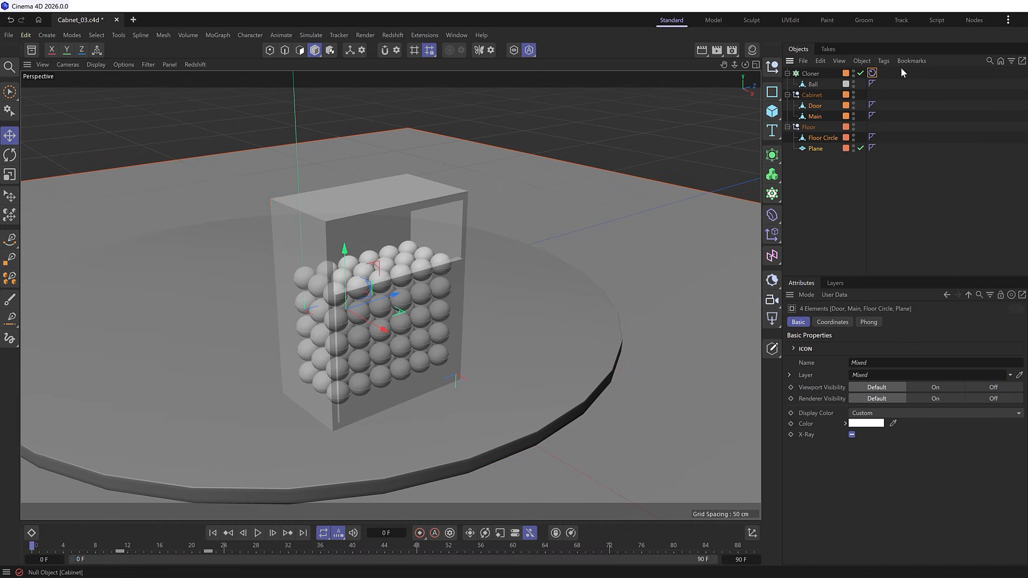
click(884, 61)
mouse_move(938, 228)
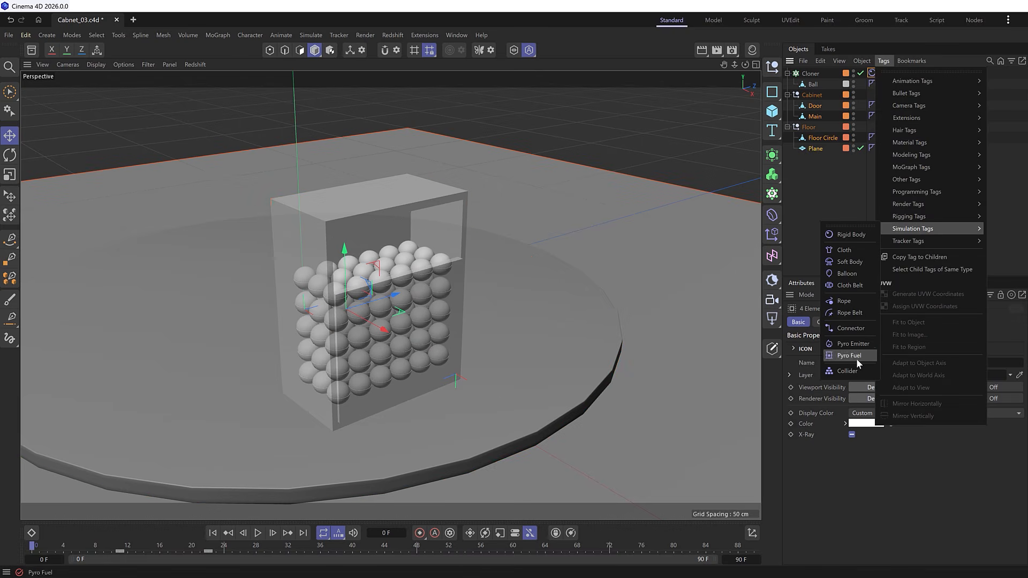
click(850, 370)
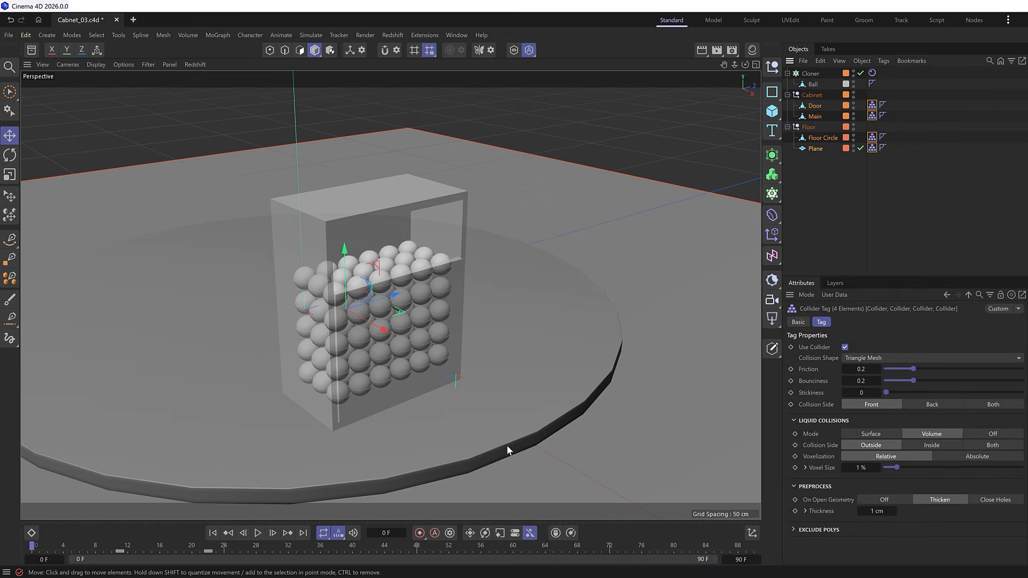
Play the simulation to check how the balls collide with the cabinet and floor, and return to frame 0.
click(258, 533)
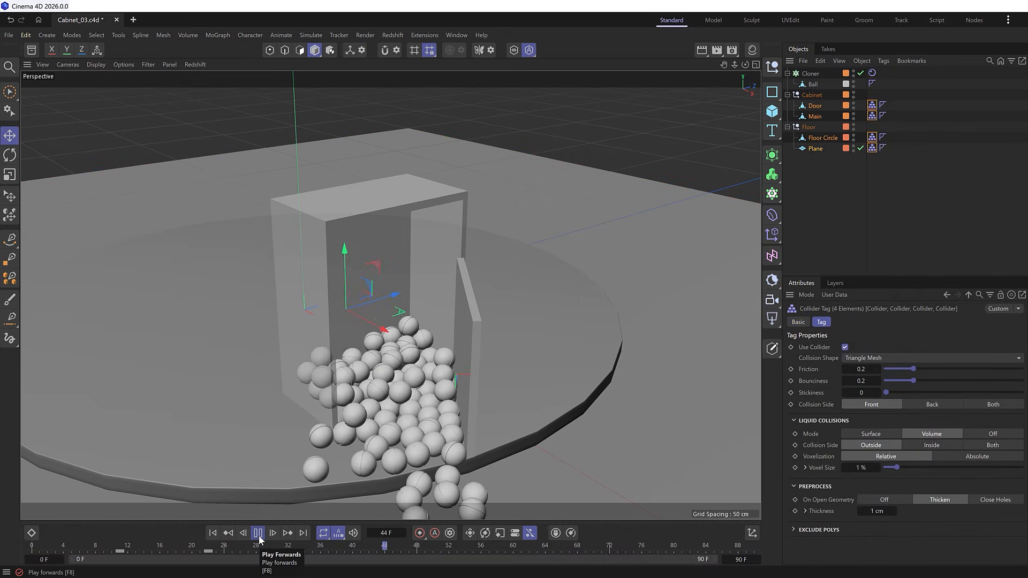
click(259, 534)
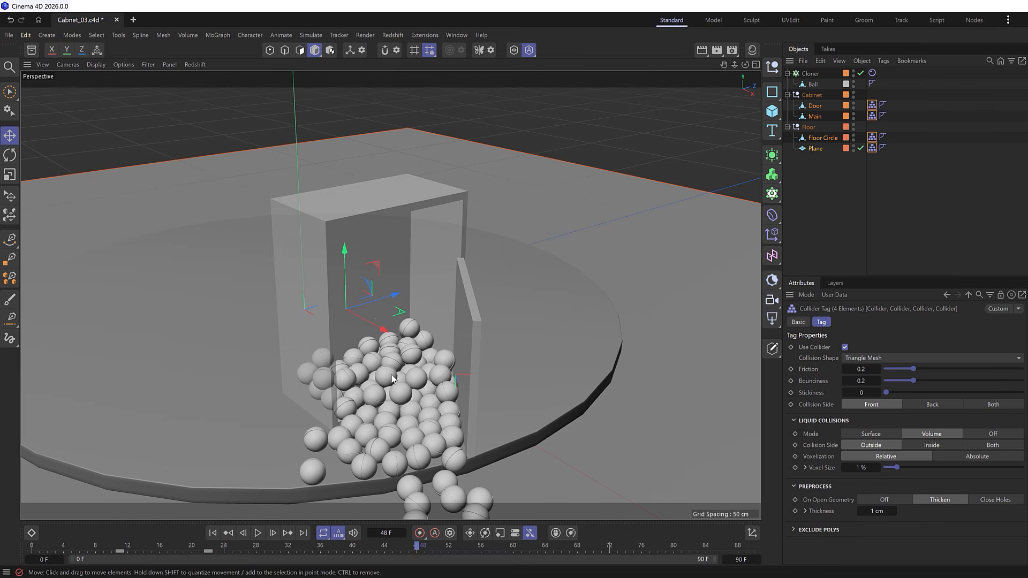
click(212, 534)
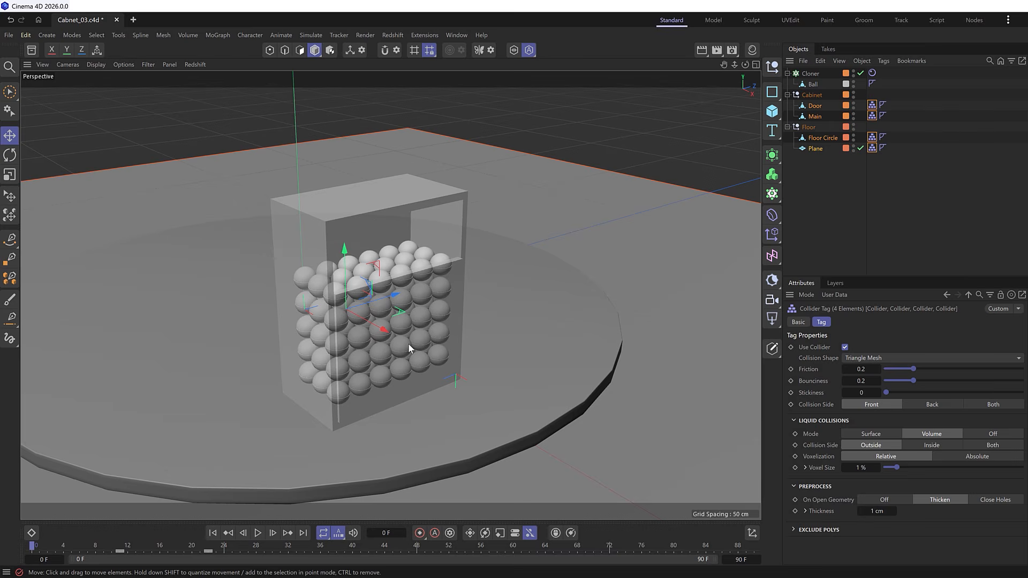
Add a Random effector to the Cloner with Position off and Rotation set to H 177°, P 206° and B 137°.
click(811, 73)
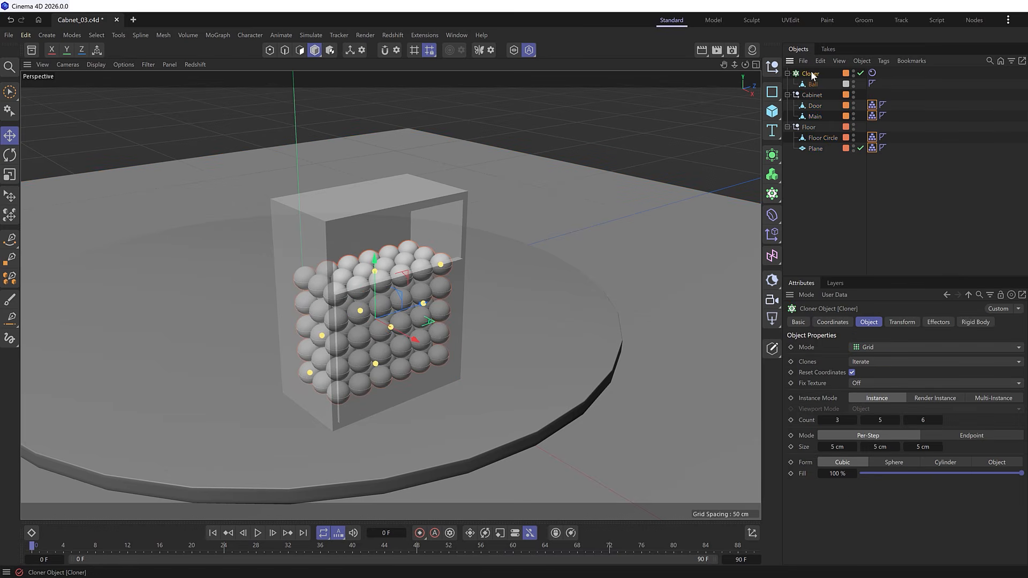
click(772, 234)
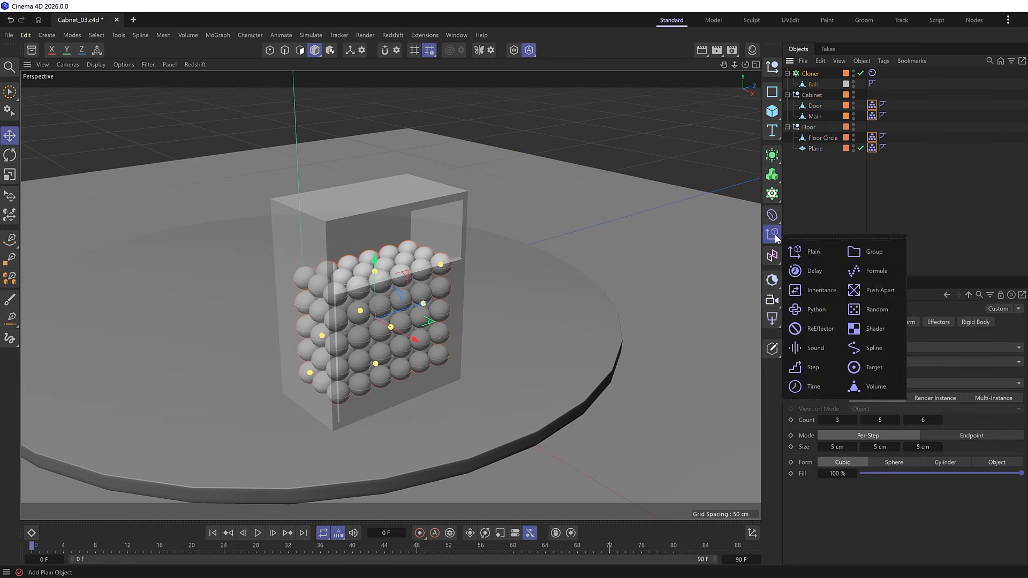
click(882, 301)
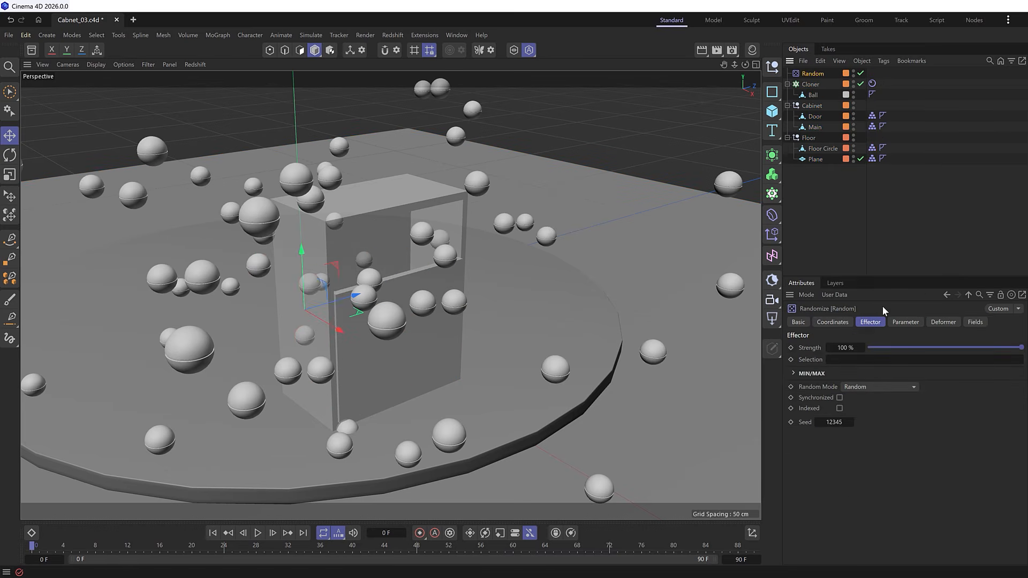
click(908, 323)
click(853, 384)
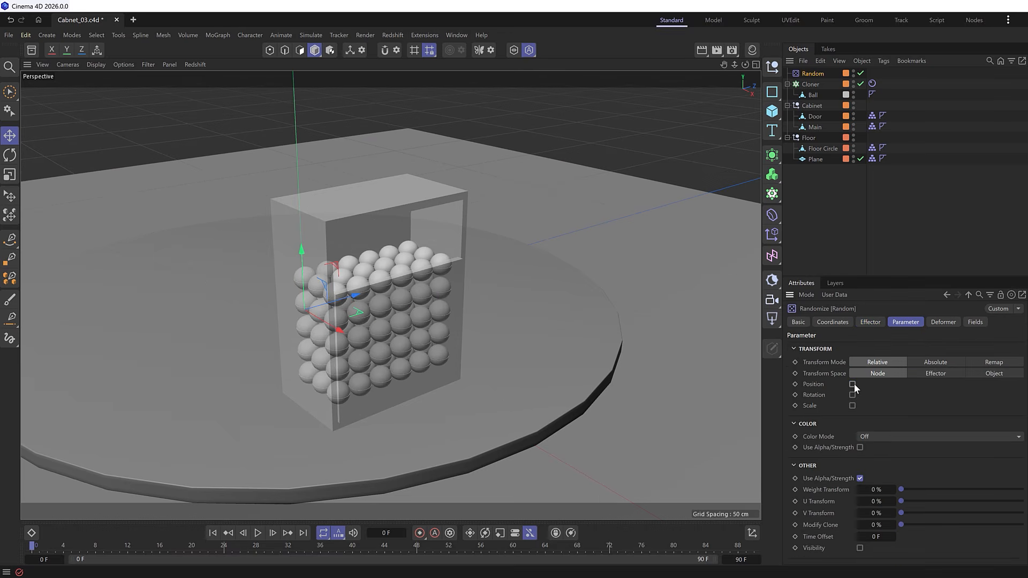
click(853, 395)
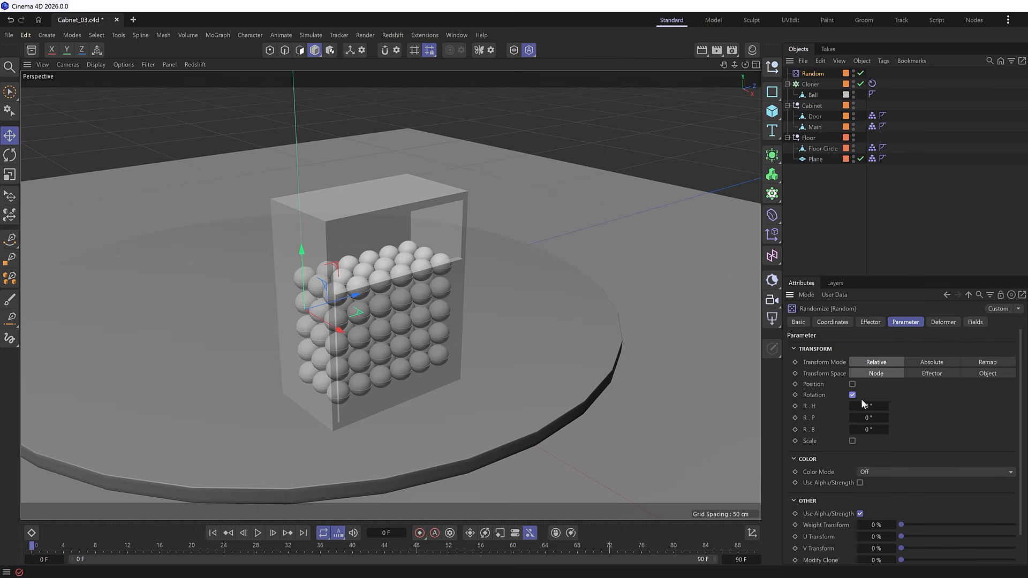
drag(868, 406, 873, 430)
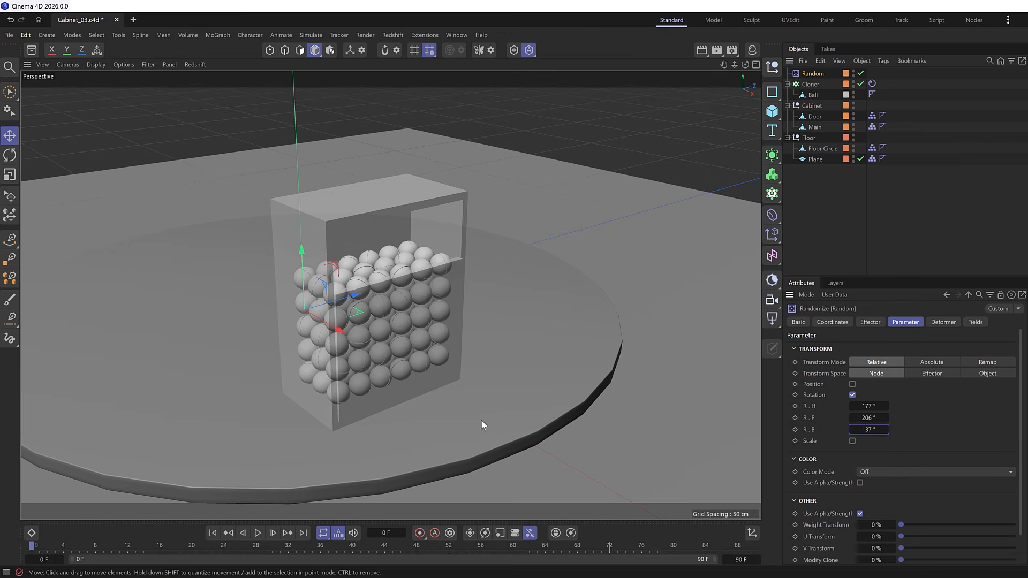
Play the simulation to check the randomly rotated balls, stop it and return to frame 0.
click(254, 533)
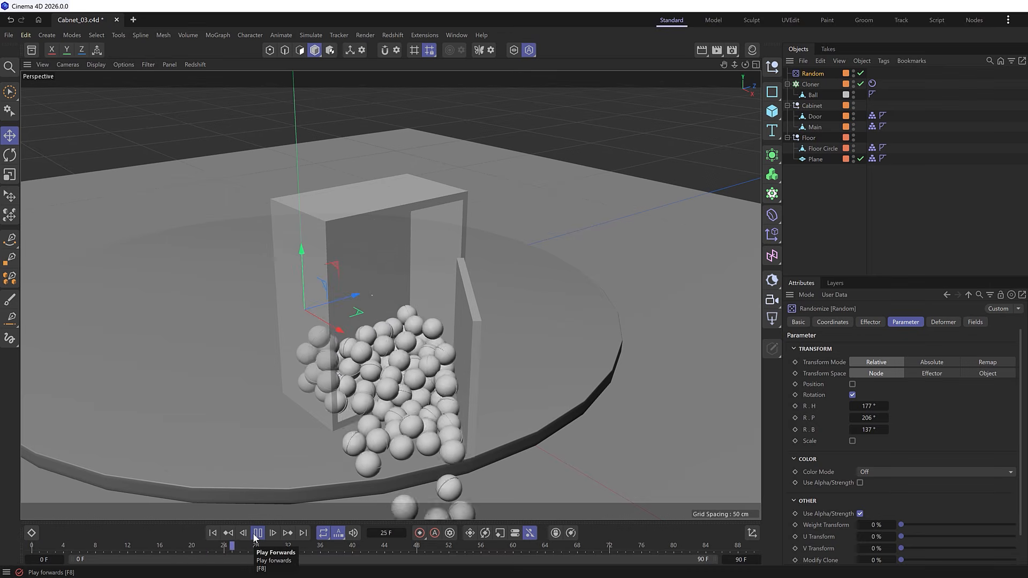
click(254, 536)
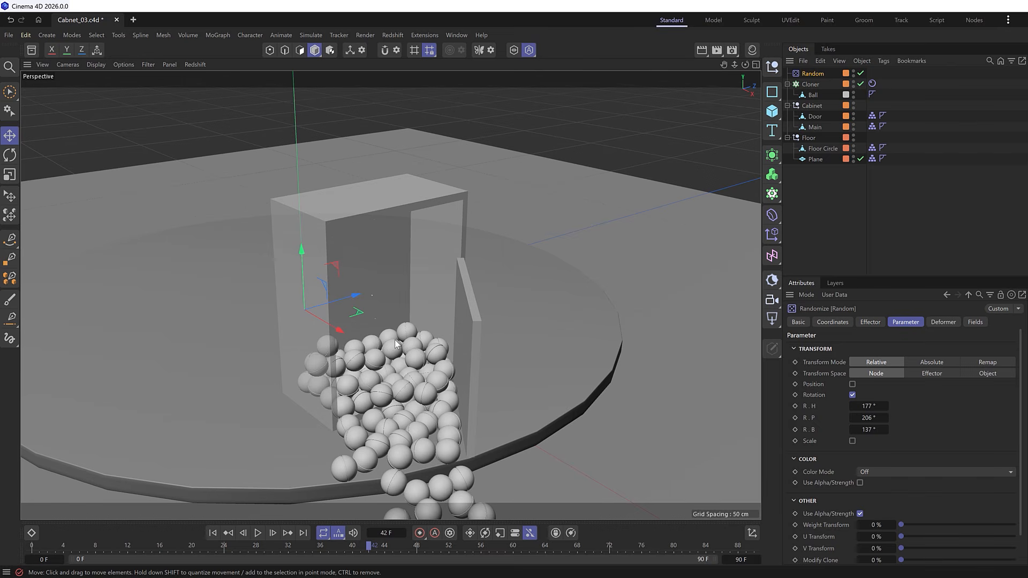
click(212, 533)
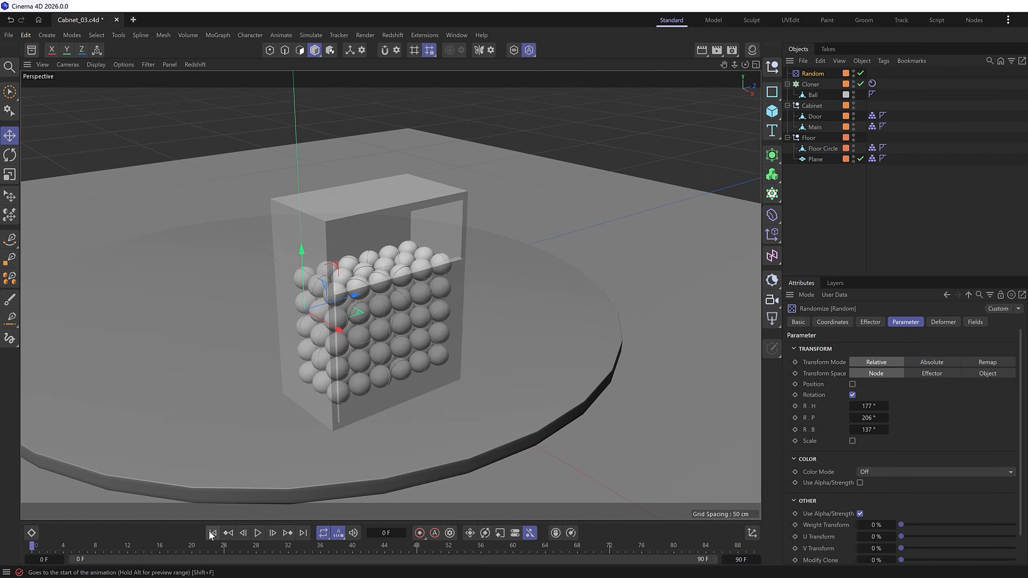
Shift the Door's two opening keyframes toward the end of the timeline, to about frames 76 and 87.
middle_click(227, 509)
middle_click(259, 222)
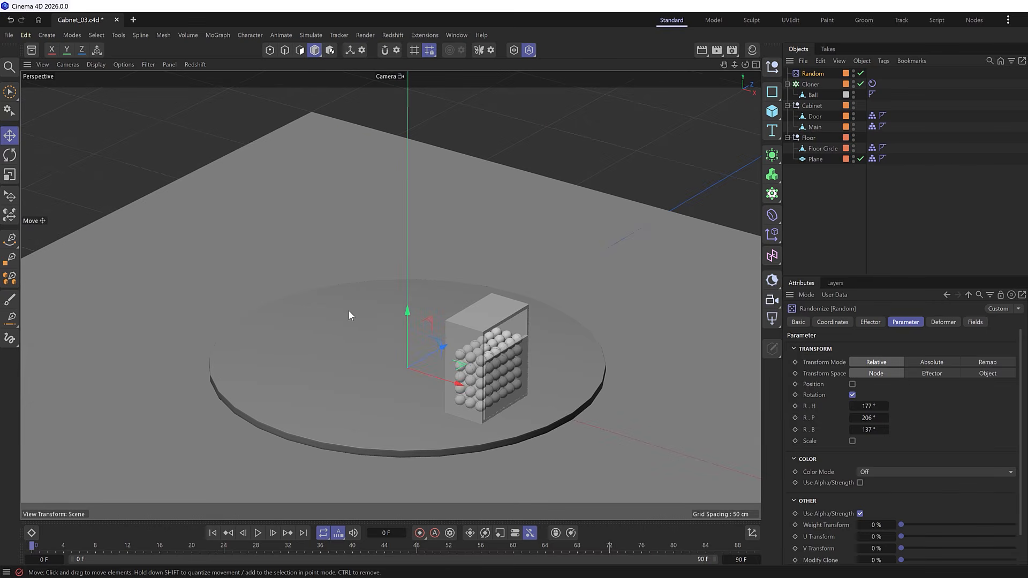
click(814, 116)
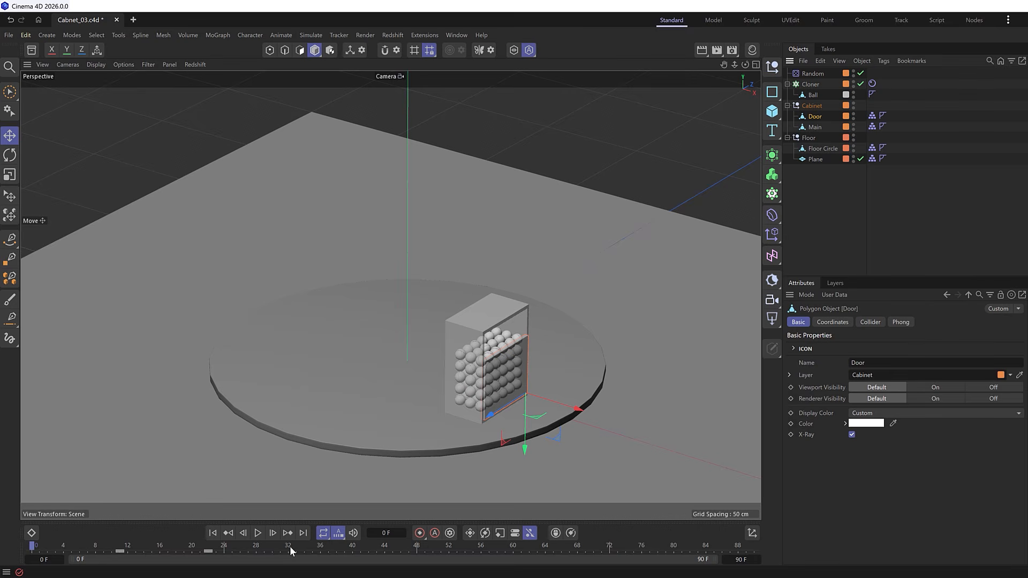
drag(289, 547, 648, 549)
Play the simulation to about frame 70 to settle the balls and set that as the Rigid Body's initial state.
click(258, 533)
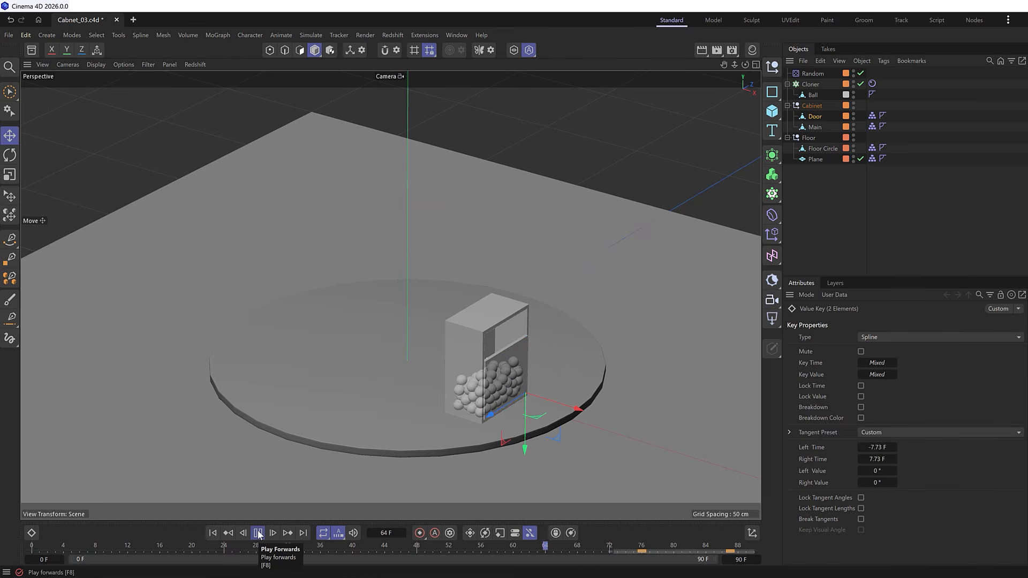
click(258, 533)
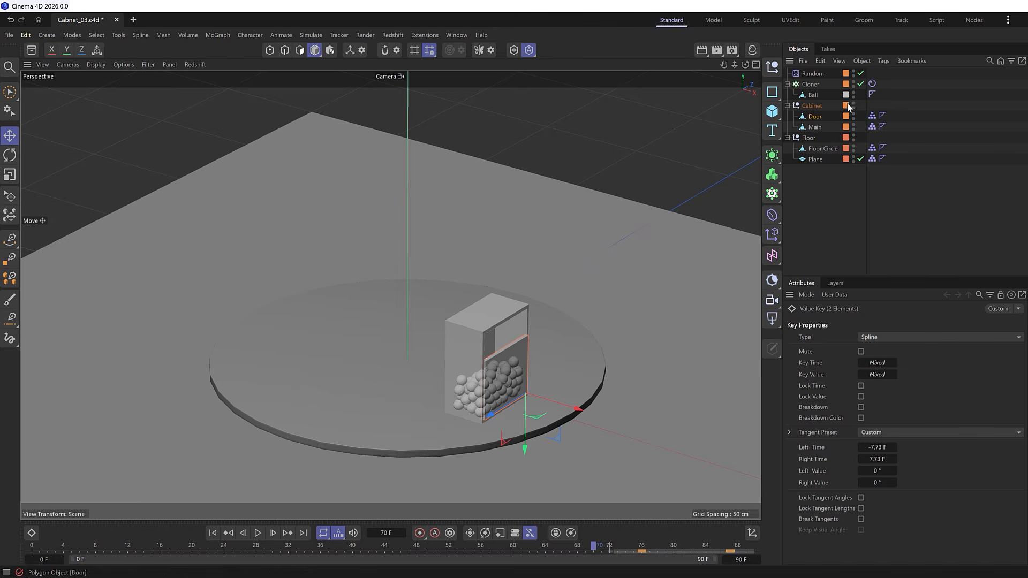
click(873, 84)
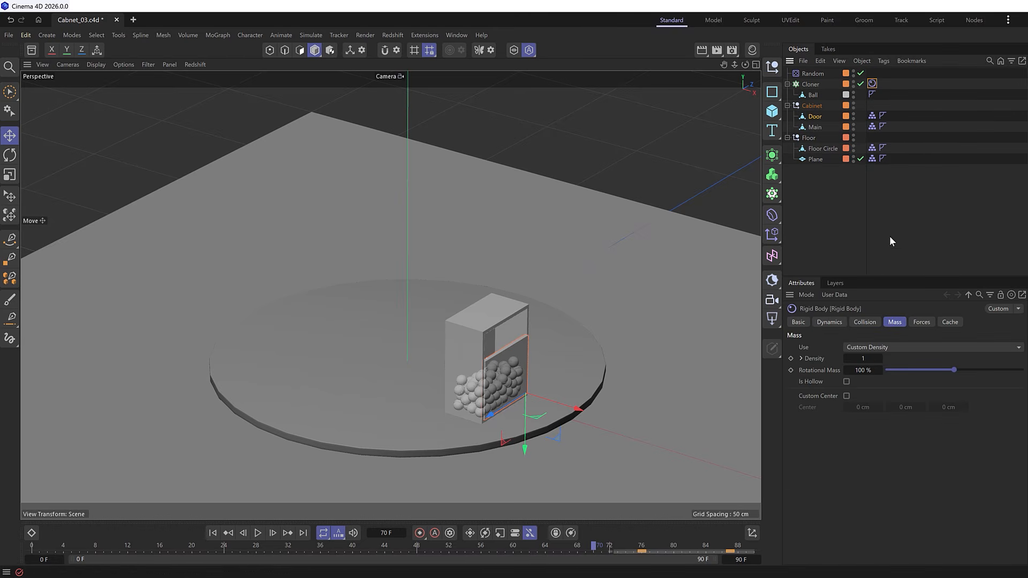
click(831, 322)
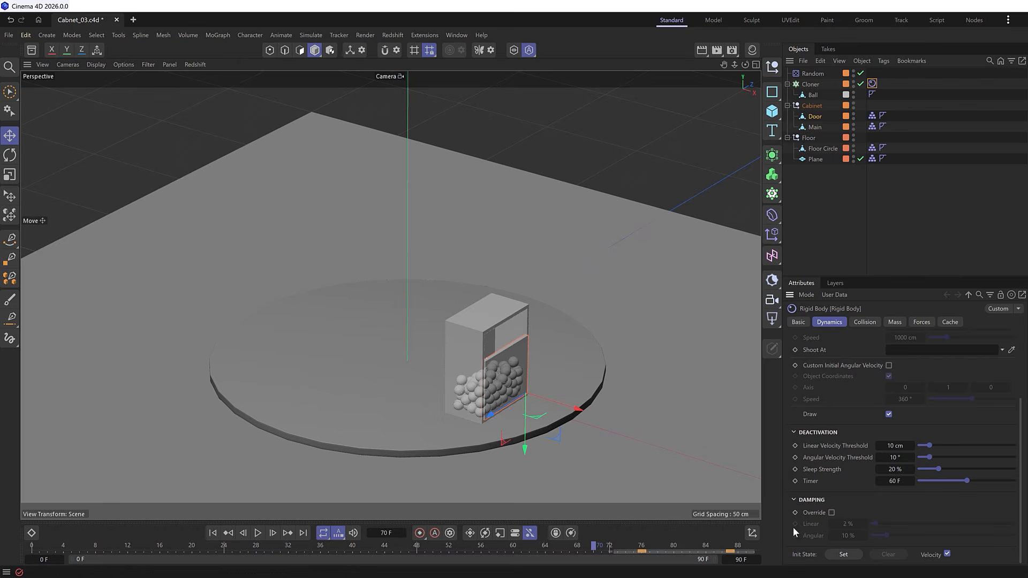
click(844, 554)
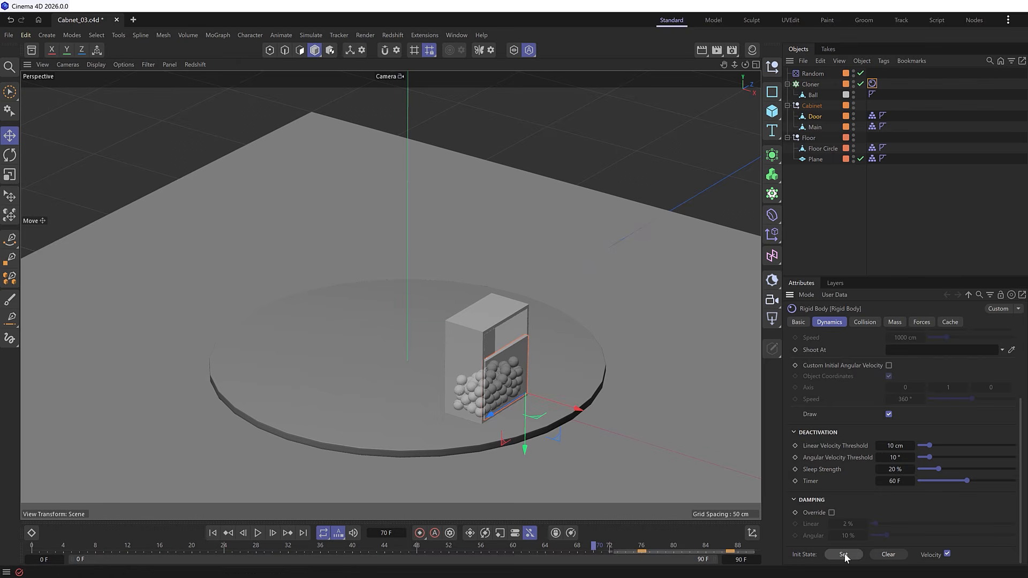
Play from frame 0 to check that the balls start settled, stop and return to the start.
click(213, 533)
click(259, 532)
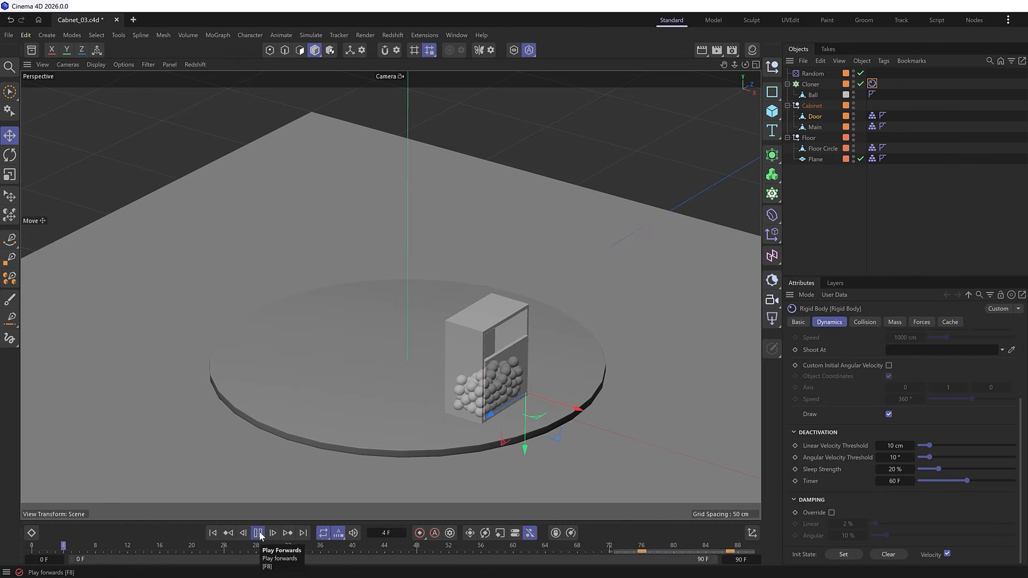
click(258, 533)
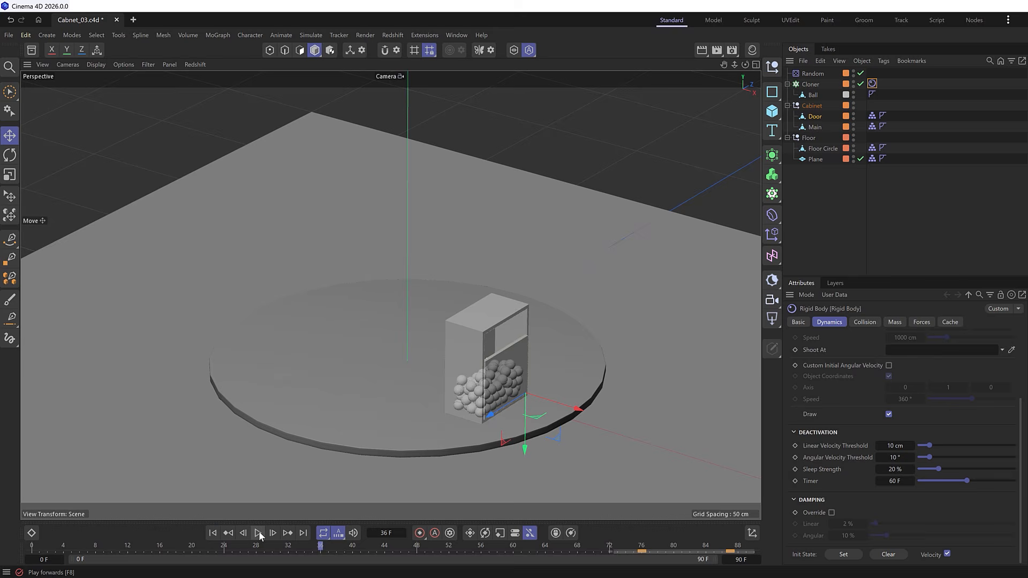
click(213, 533)
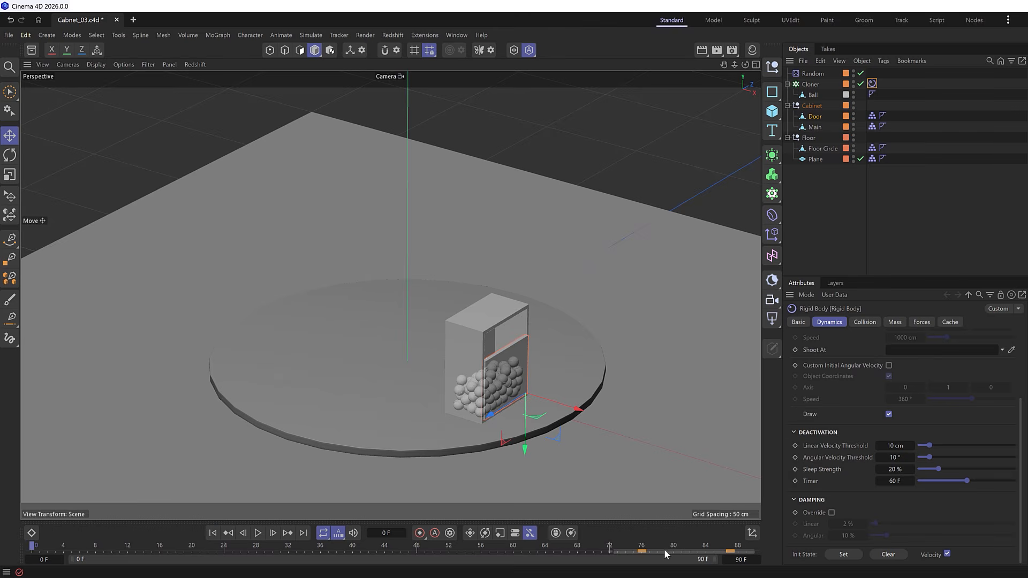
Move the Door's keyframes back to about frames 11 and 22, play the spill to check it, and return to frame 0.
drag(664, 548, 180, 545)
click(258, 533)
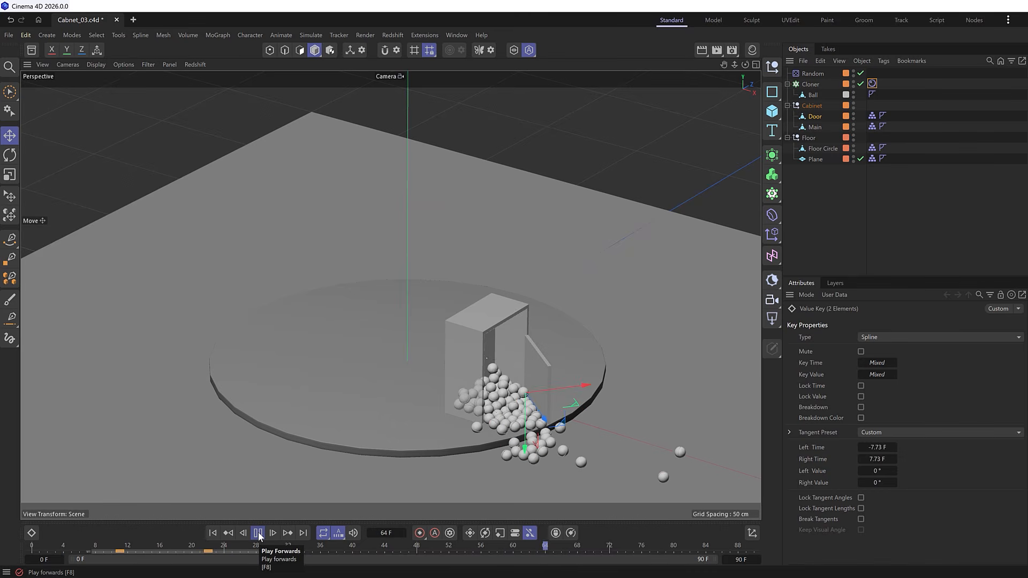
click(259, 533)
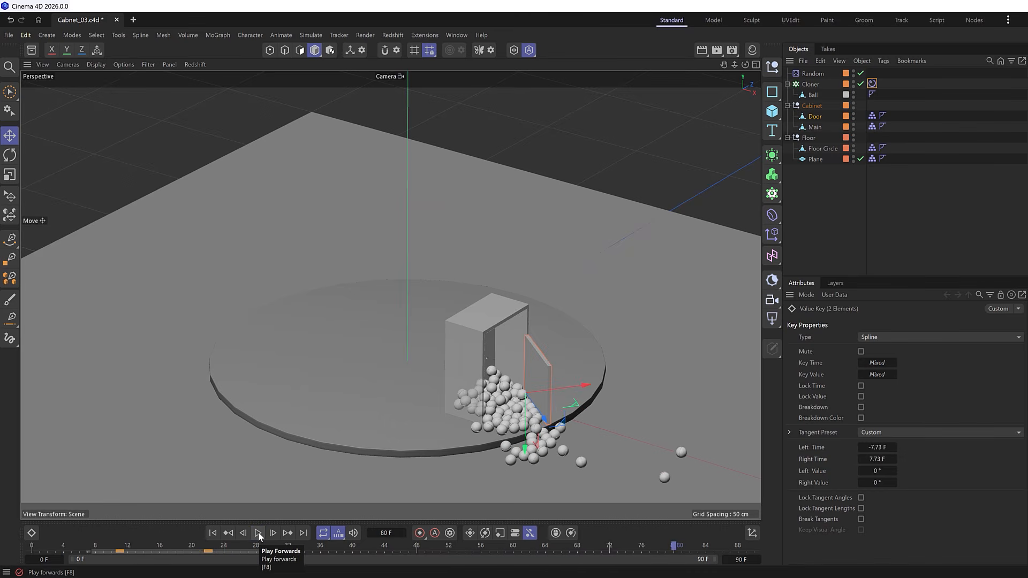
click(258, 533)
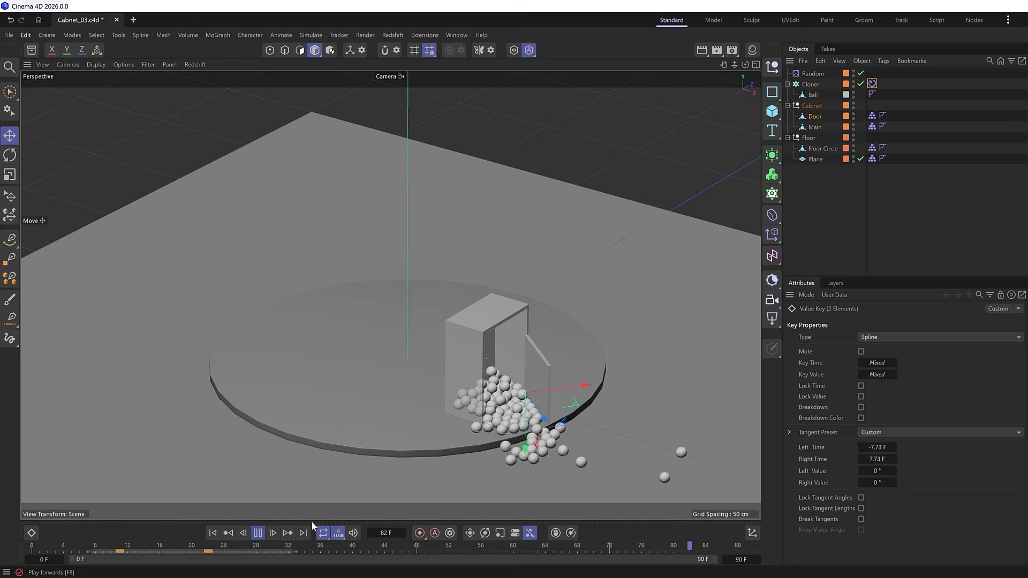
click(255, 534)
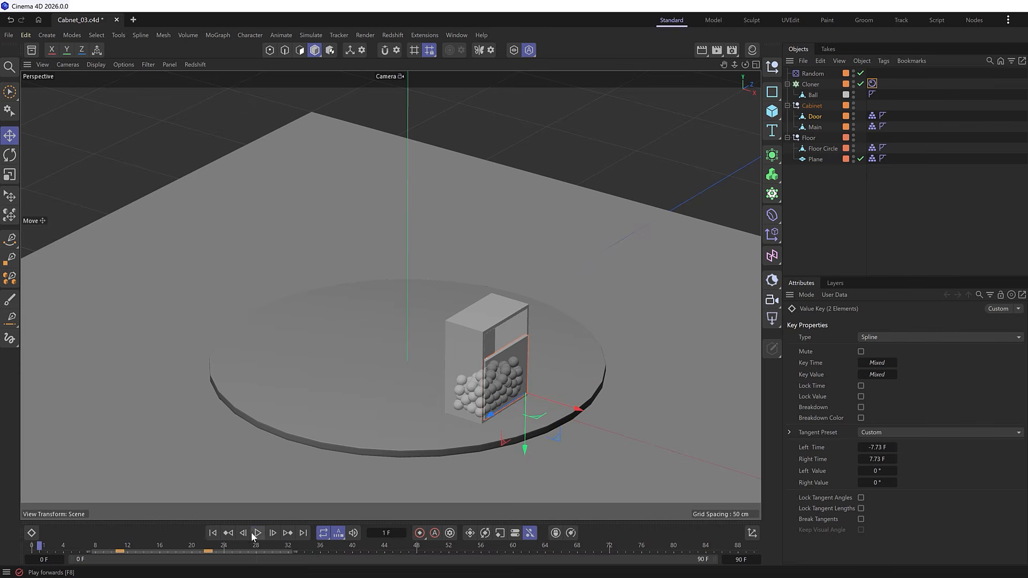
click(212, 533)
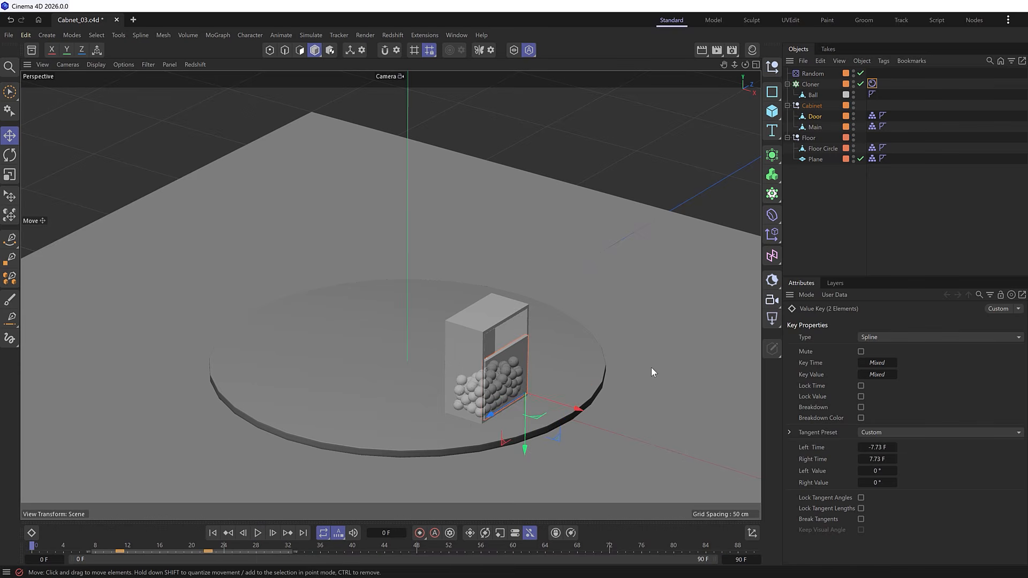
In the project's simulation settings, set Substeps to 40, collision Passes to 4 and Extra Iterations to 2.
key(ctrl+d)
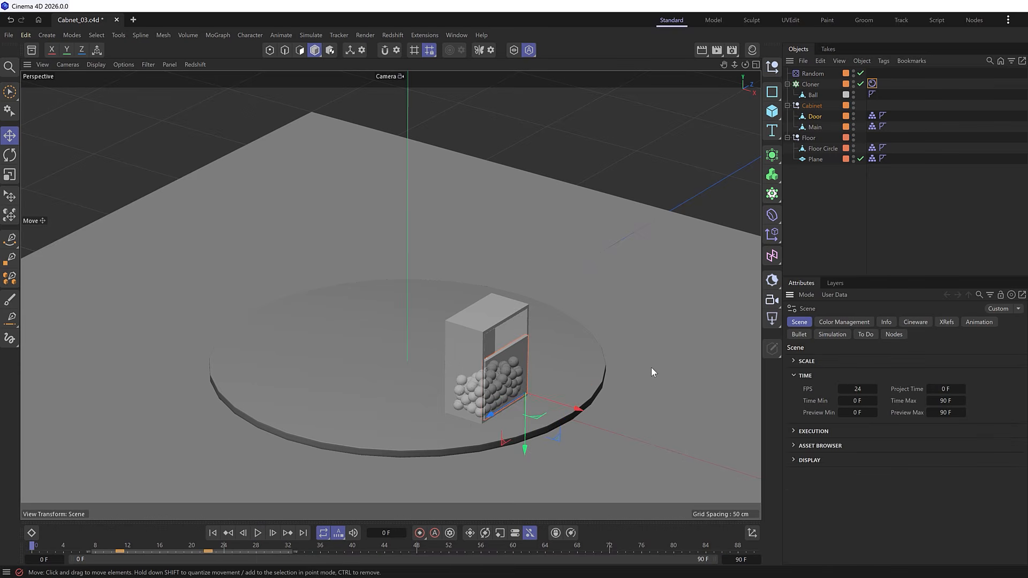
click(841, 335)
click(833, 360)
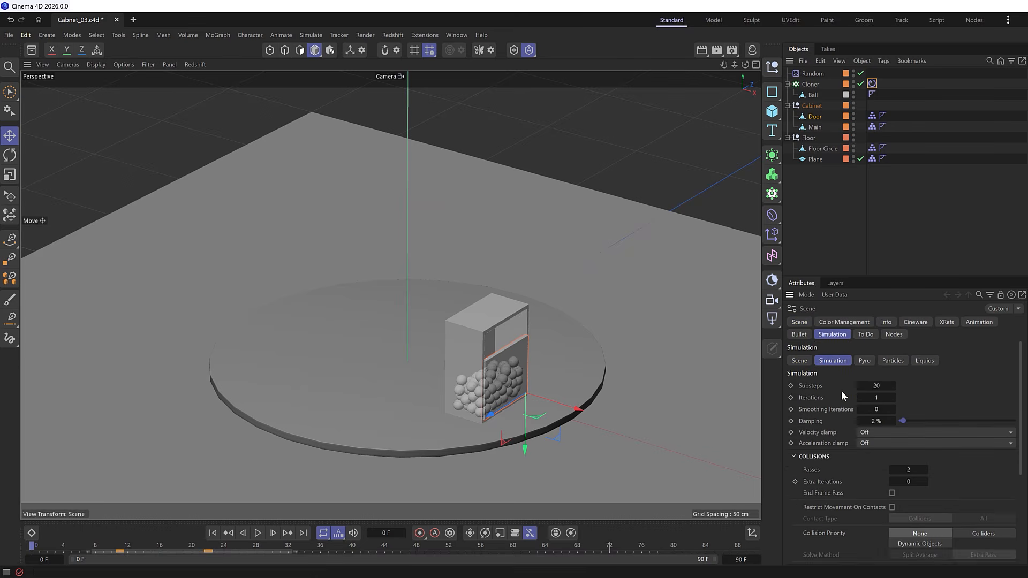
click(873, 385)
text(40)
key(Return)
click(911, 471)
text(4)
key(Return)
click(908, 481)
text(2)
key(Return)
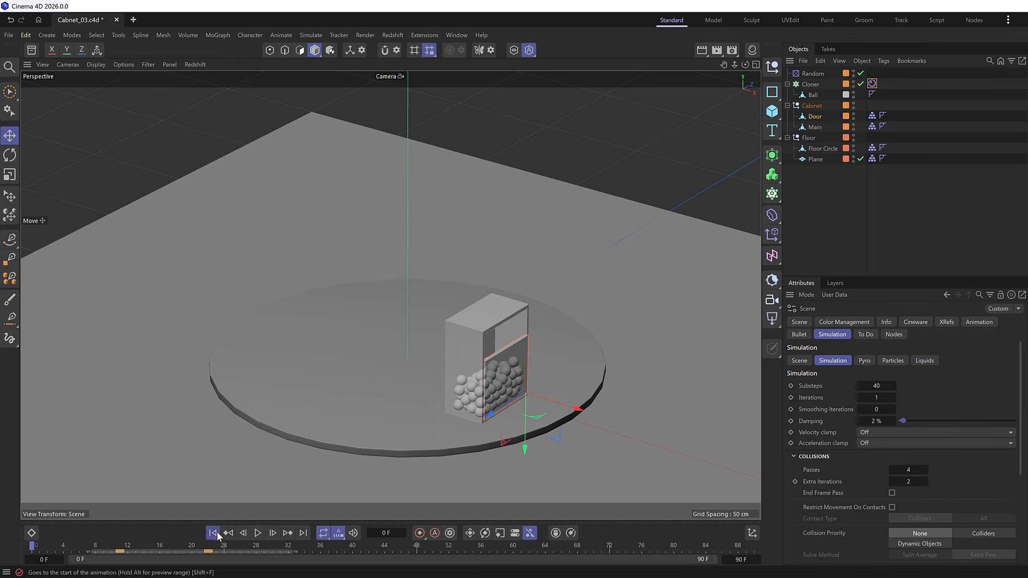
Play the spill from frame 0 to about frame 72 to check the new simulation settings, and return to the start.
click(258, 533)
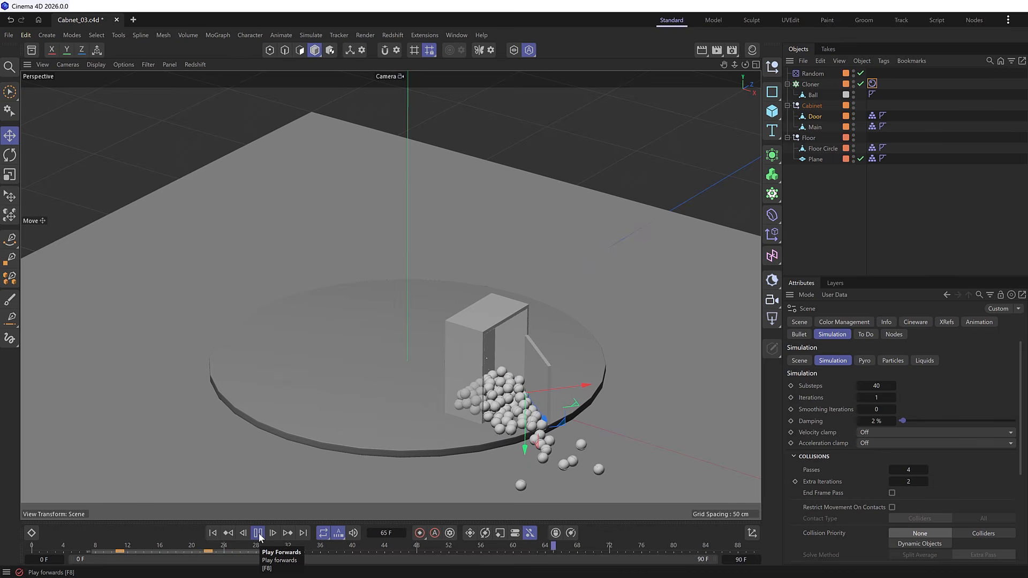
click(259, 533)
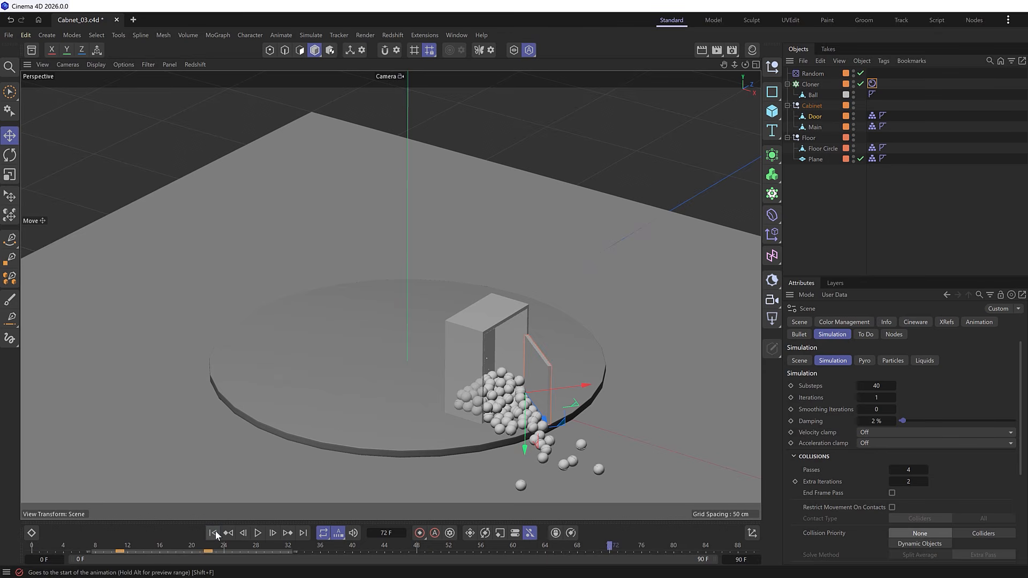
click(214, 533)
Play to frame 10, set that state as the initial state of the Cloner's Rigid Body, and return to frame 0.
click(258, 533)
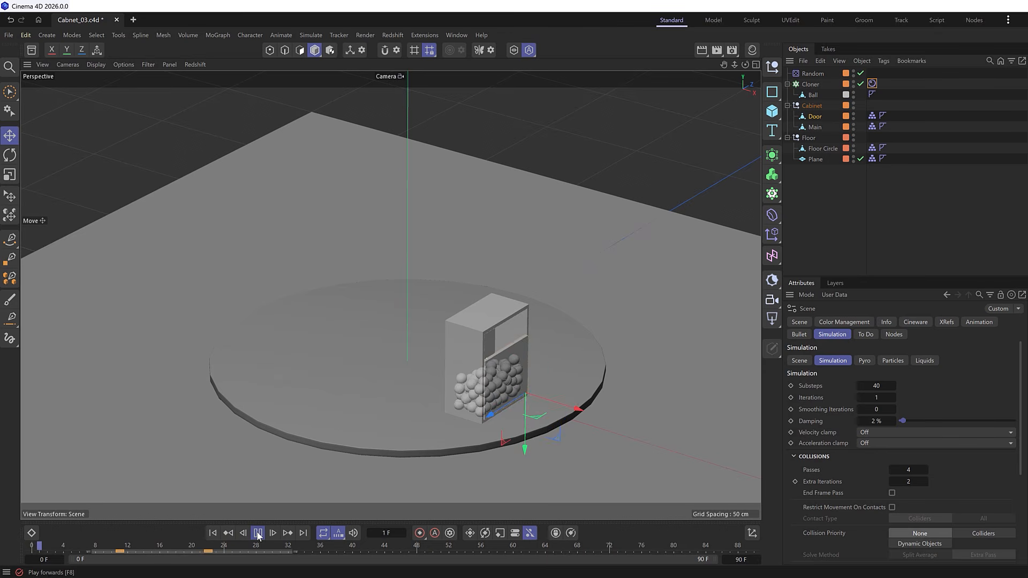
click(257, 533)
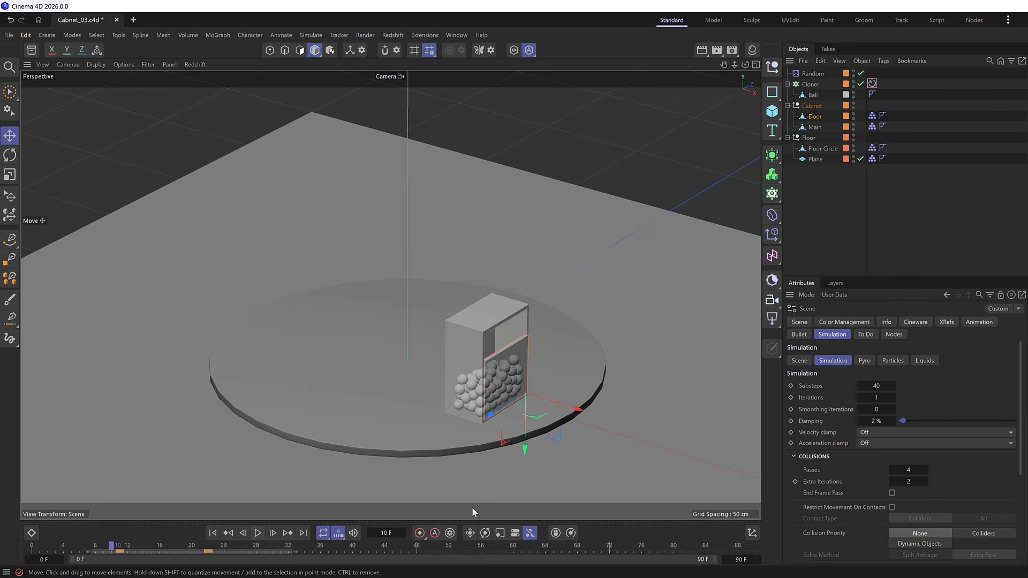
click(872, 84)
scroll(819, 487, down, 3)
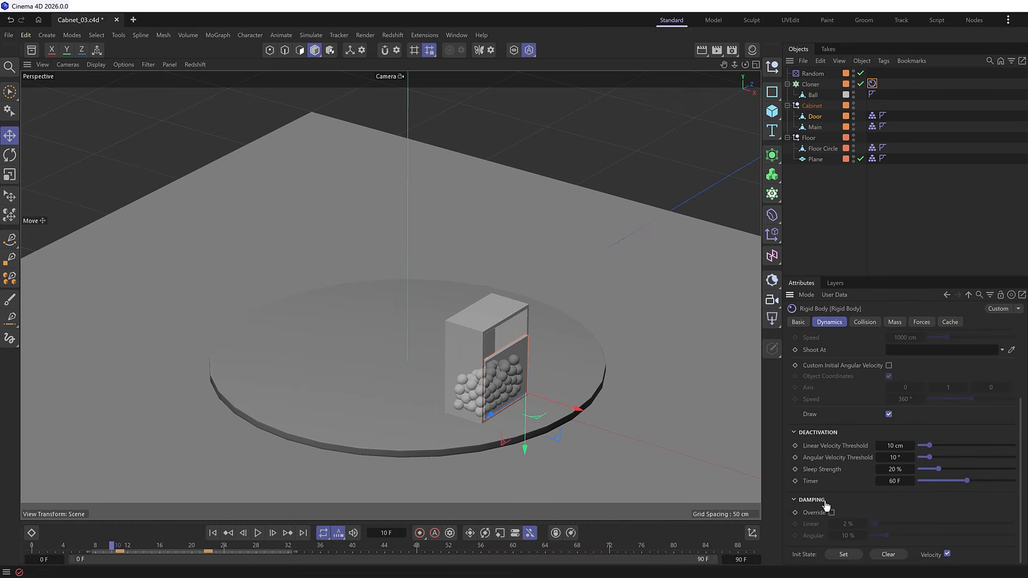
click(842, 555)
click(214, 533)
Play the spill to about frame 46 to check the new initial state, and go back to frame 0.
click(258, 533)
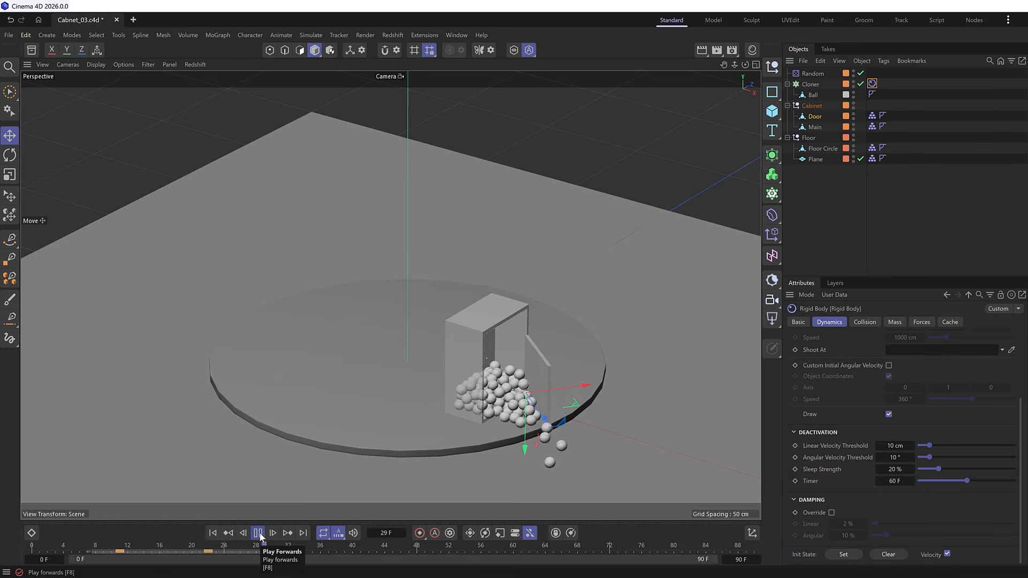
click(258, 533)
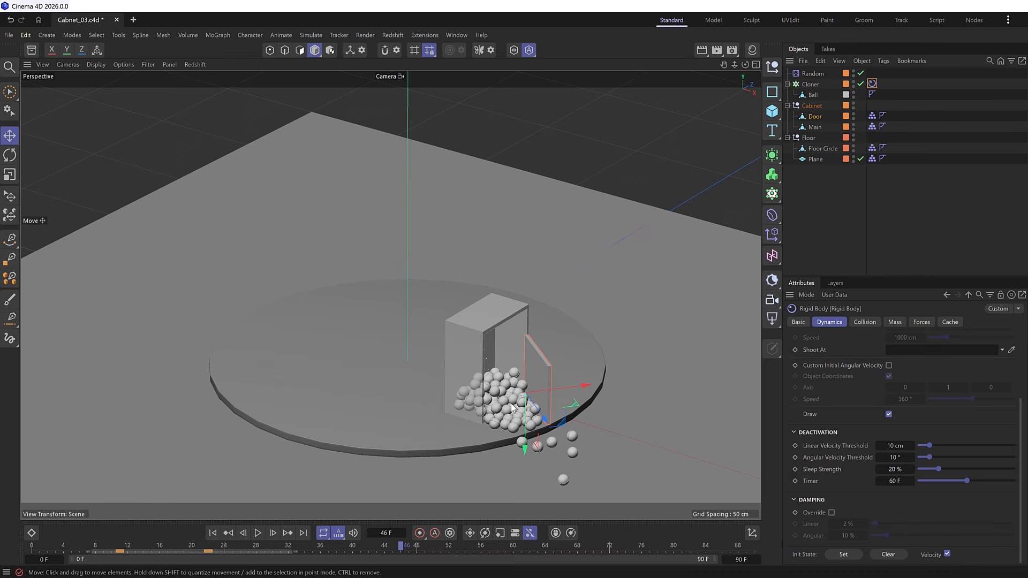
click(212, 533)
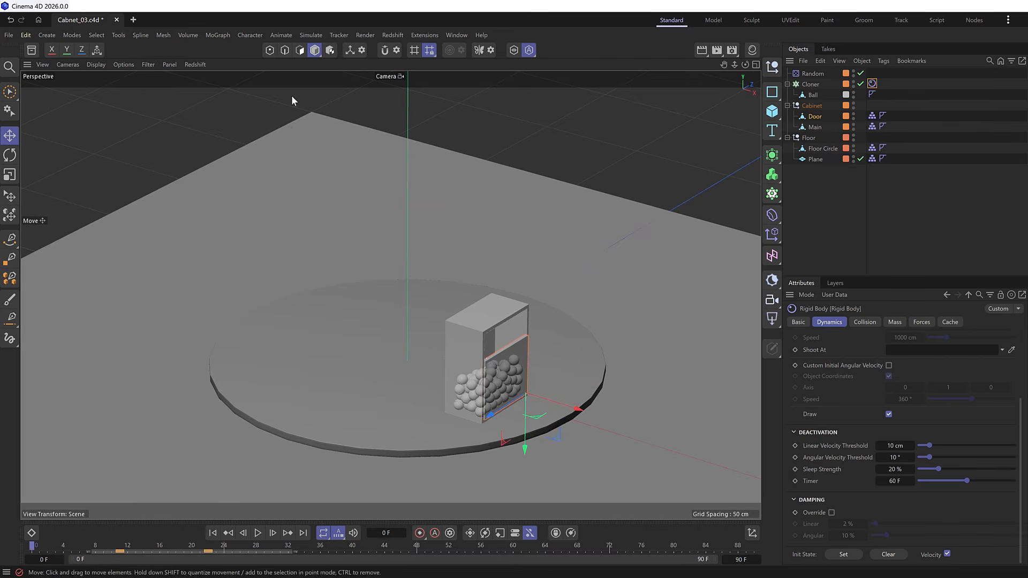
Add a Wind force to the scene.
click(310, 35)
mouse_move(318, 54)
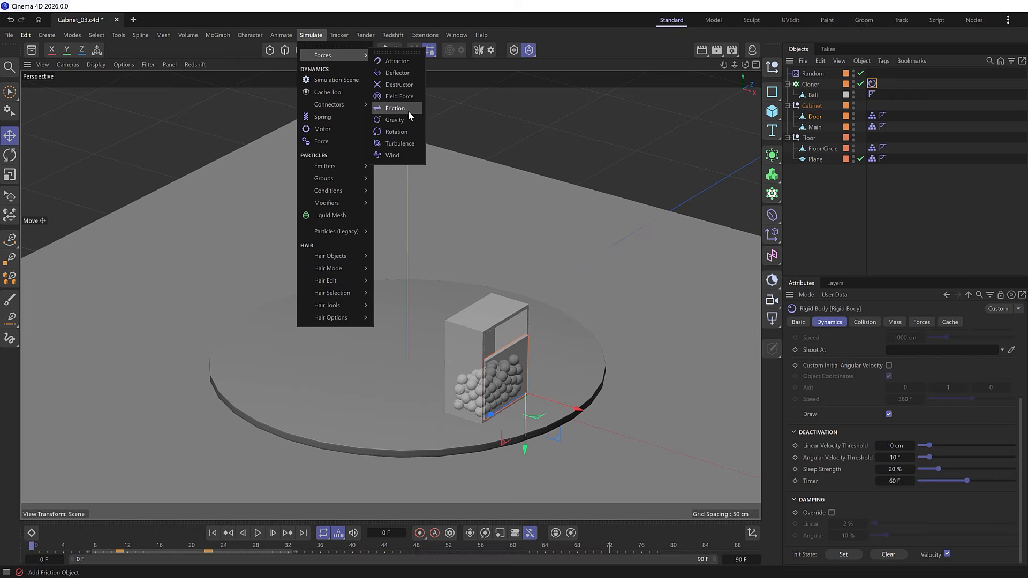
click(406, 154)
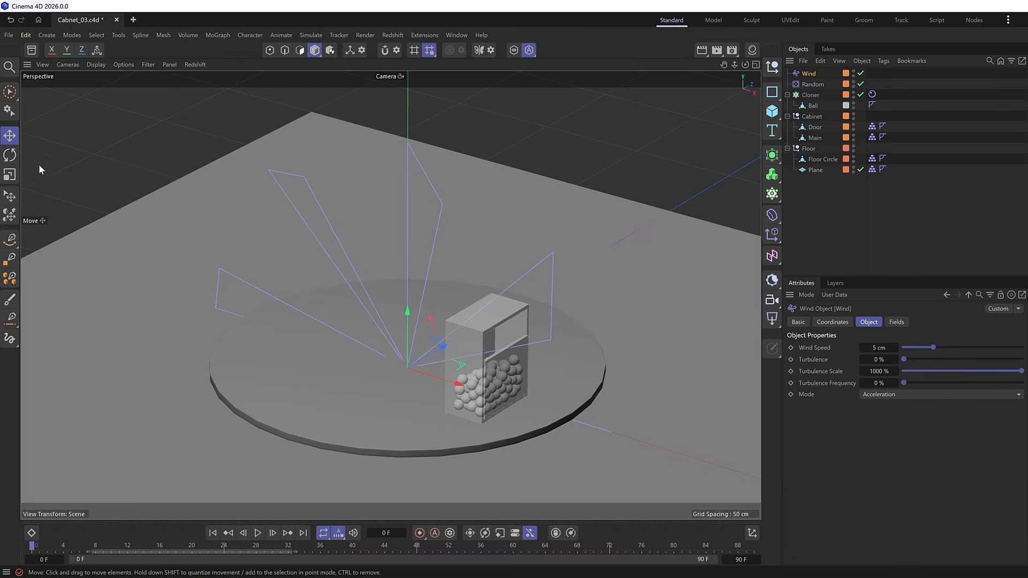
Rotate the Wind about its vertical axis to aim it out through the cabinet's door side, and play a quick test from frame 0.
click(10, 155)
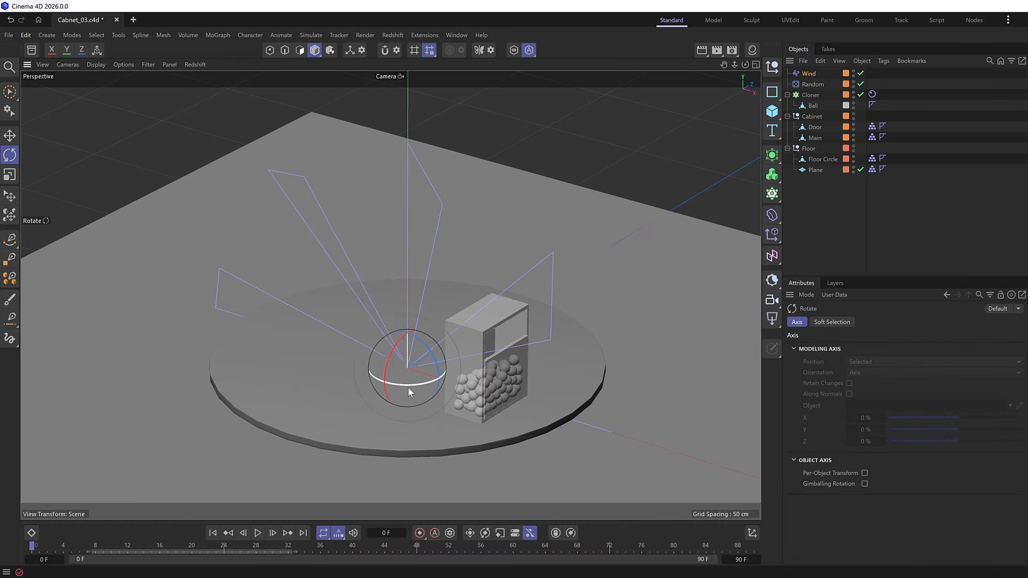
drag(408, 389, 382, 392)
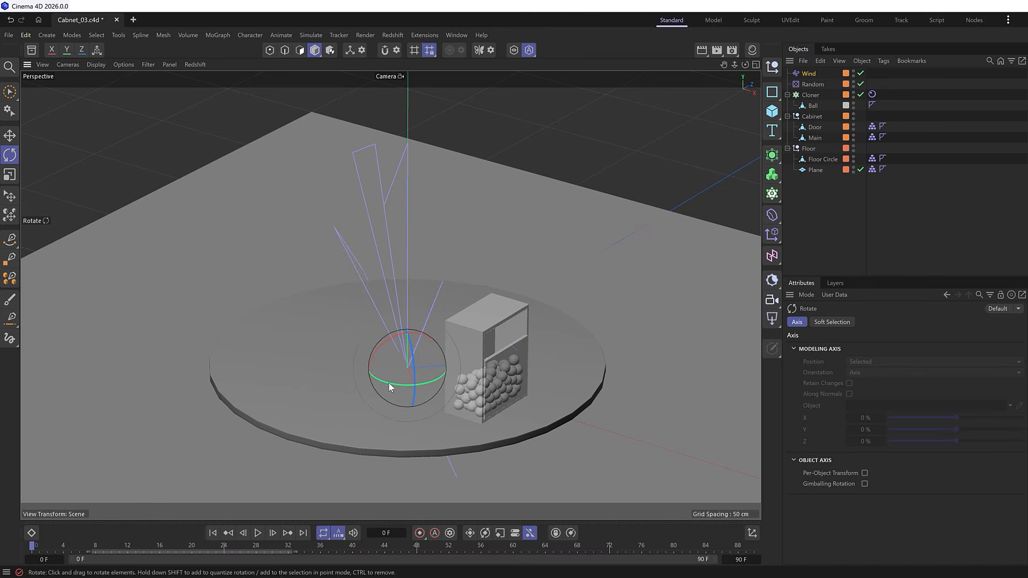
click(513, 50)
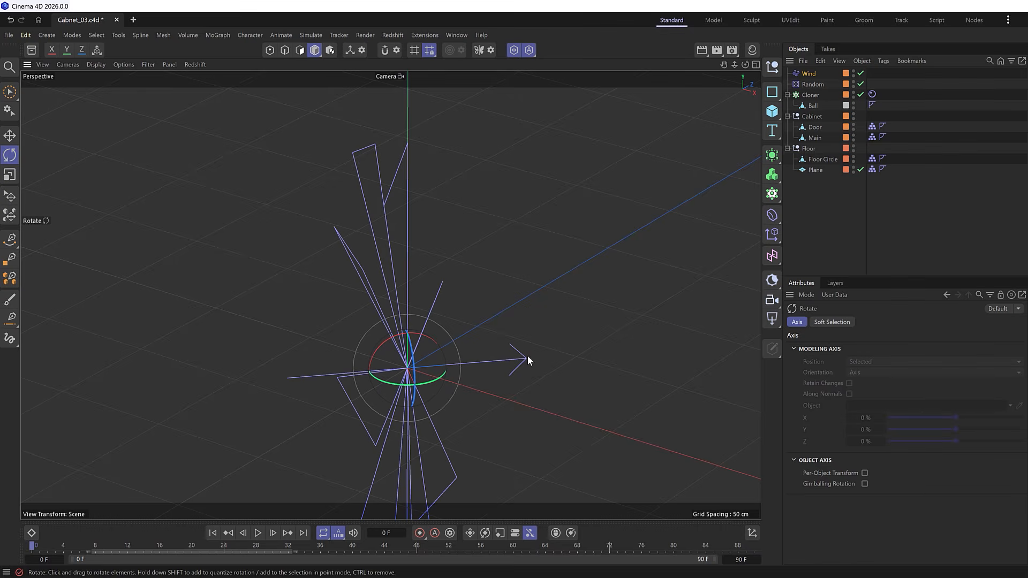
drag(439, 379, 402, 392)
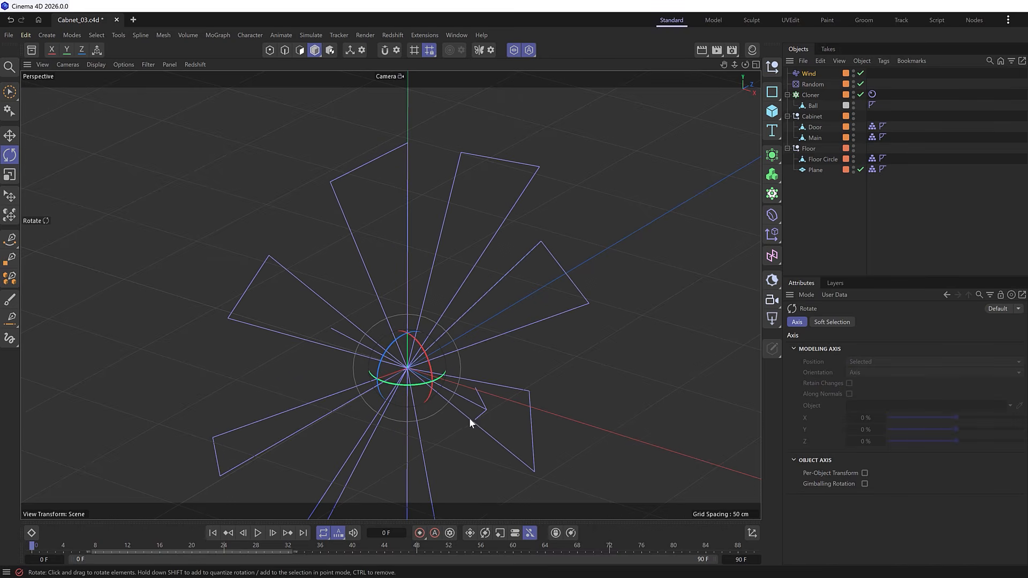
click(513, 50)
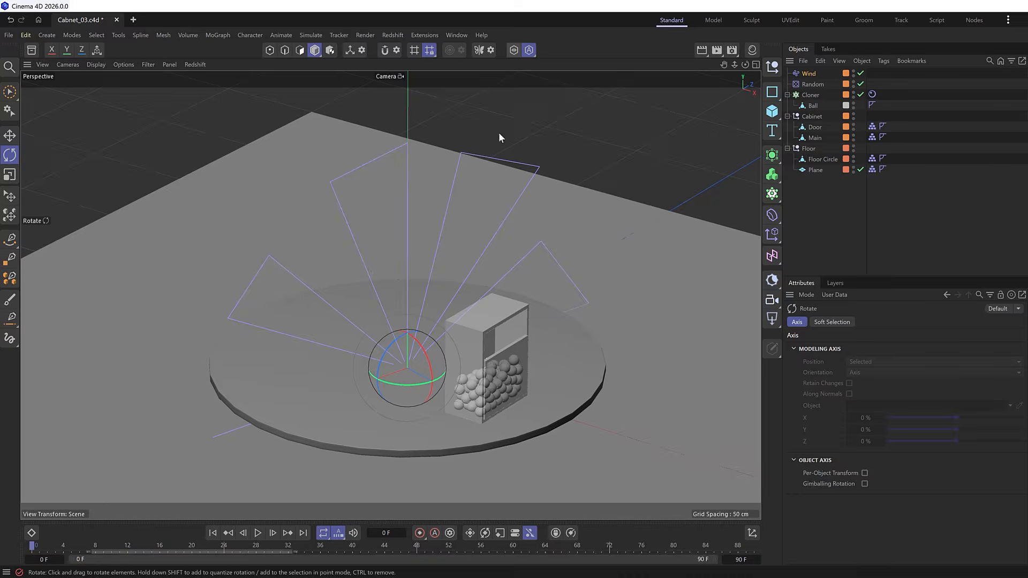
click(258, 533)
click(212, 533)
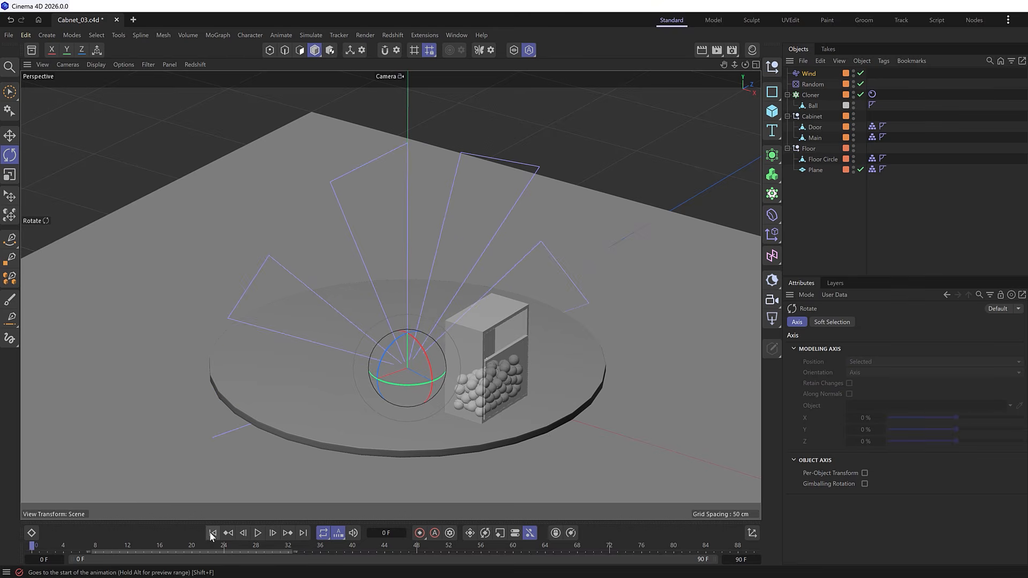
Set the Wind Speed to 500 cm, play the spill to about frame 63 to check it, and return to the start.
click(812, 75)
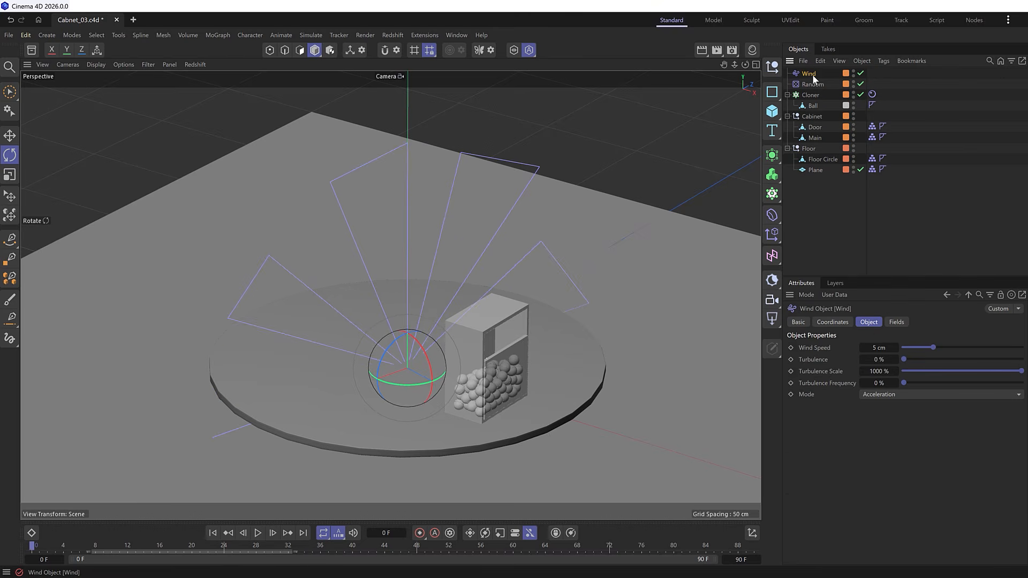
click(876, 348)
text(500)
key(Return)
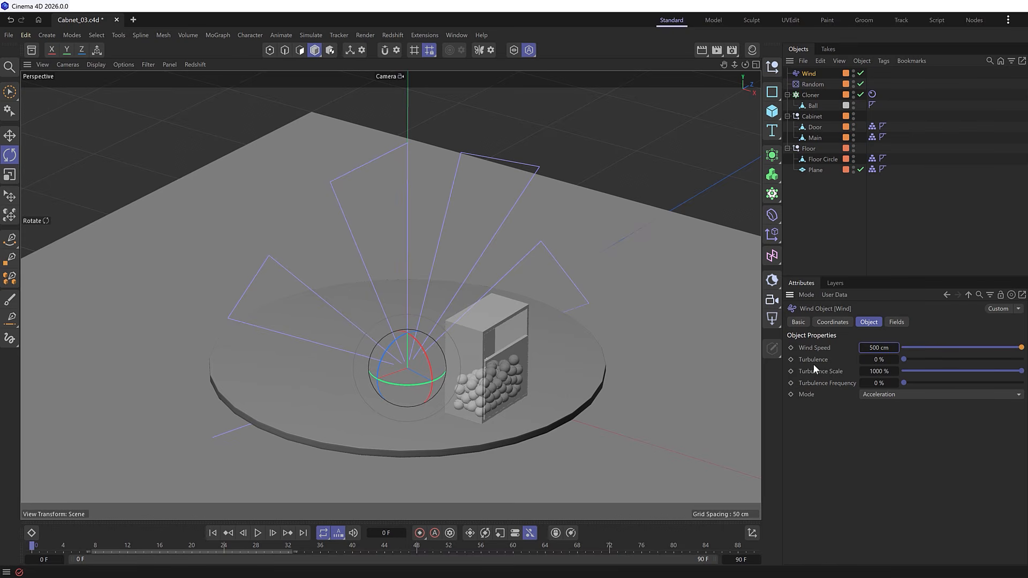
click(257, 534)
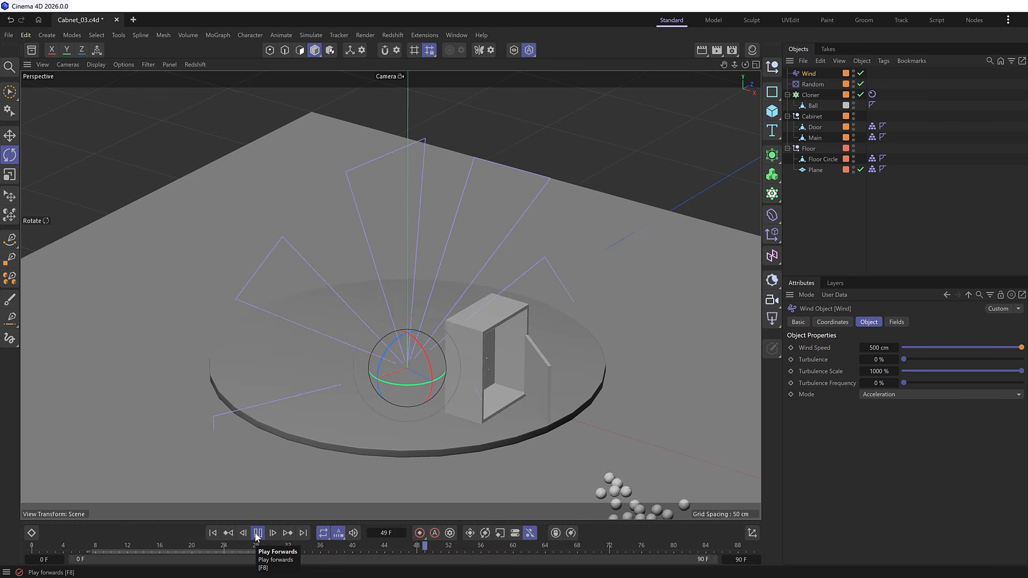
click(256, 536)
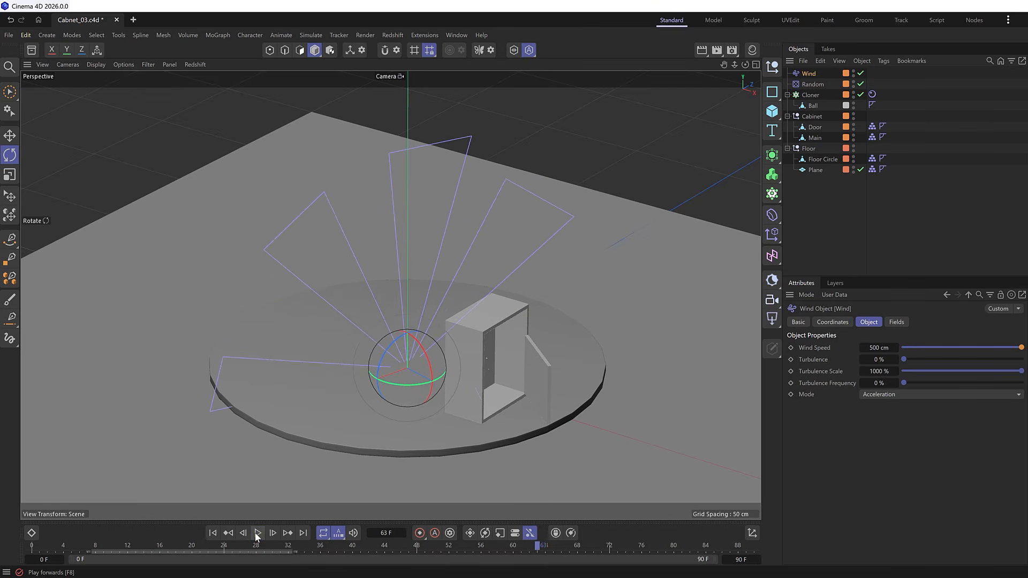
click(213, 532)
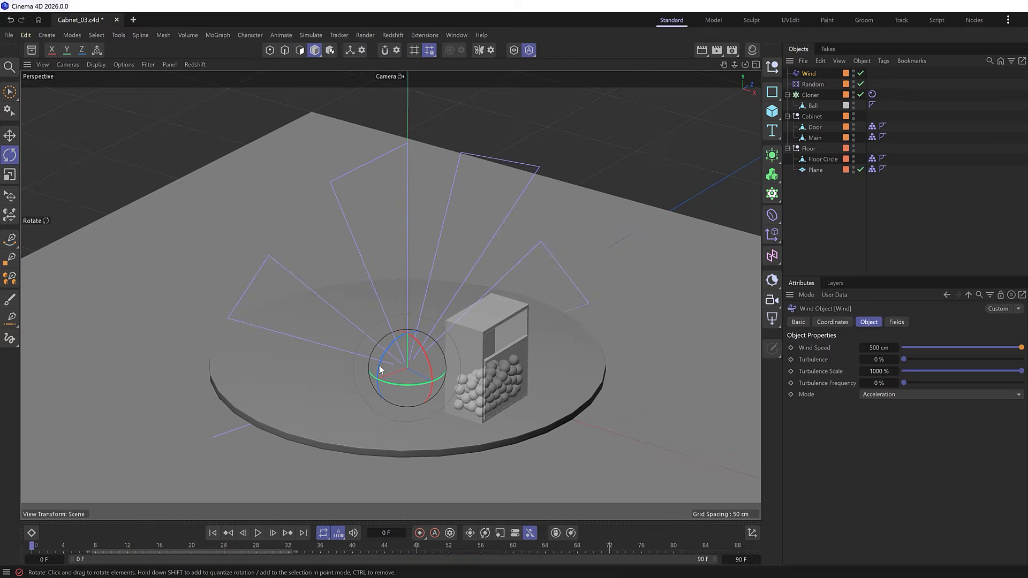
Show the free perspective view close to the cabinet's open side and play the wind-driven spill to frame 32.
middle_click(367, 382)
middle_click(278, 433)
scroll(407, 382, down, 3)
alt+drag(407, 382, 361, 330)
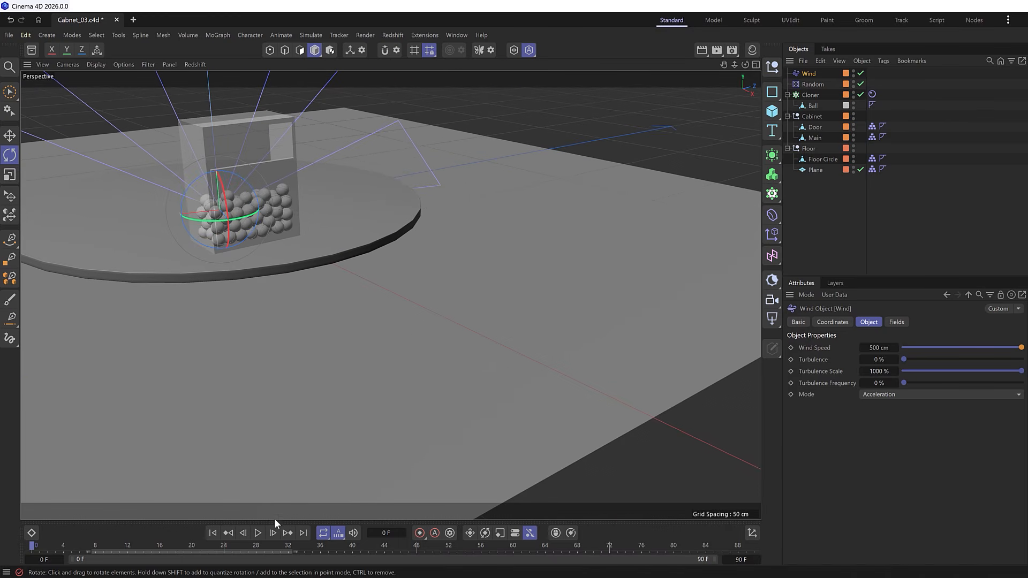
click(258, 533)
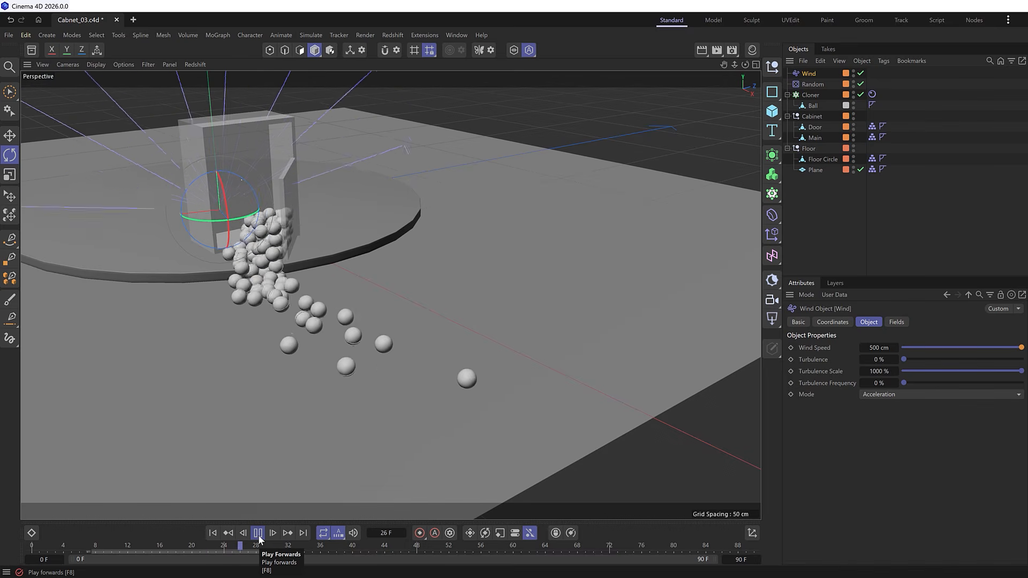
click(259, 538)
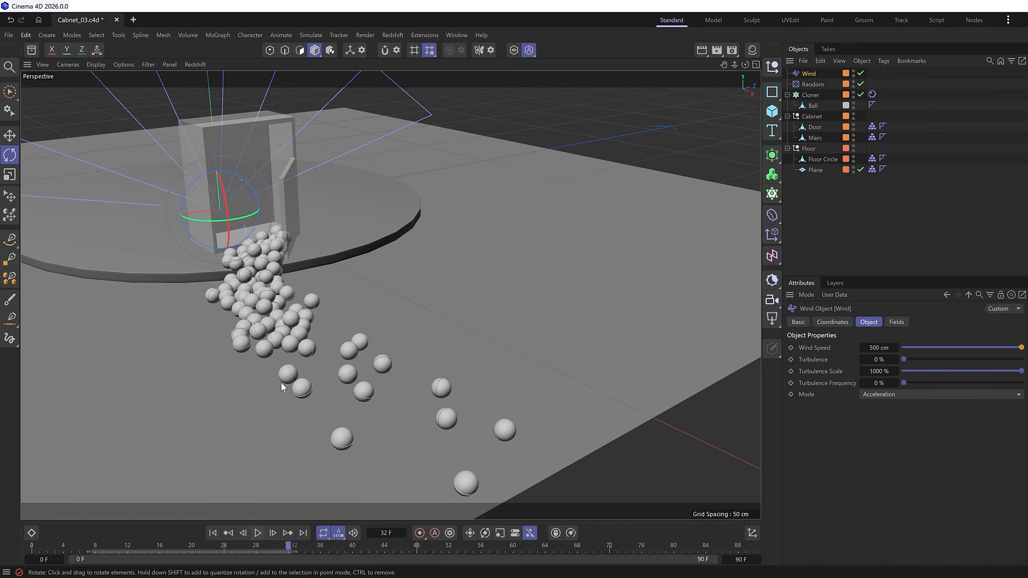
Step through the spill frame by frame, play on to frame 56 to examine how the balls slide, and return to frame 0.
click(272, 533)
click(273, 533)
click(272, 533)
click(273, 533)
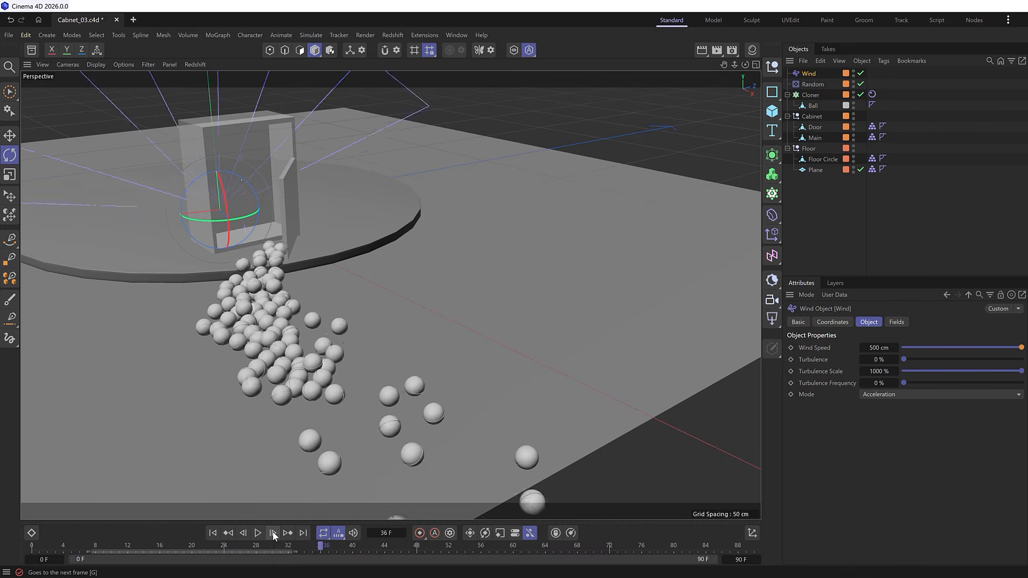
click(273, 533)
click(273, 533)
click(257, 533)
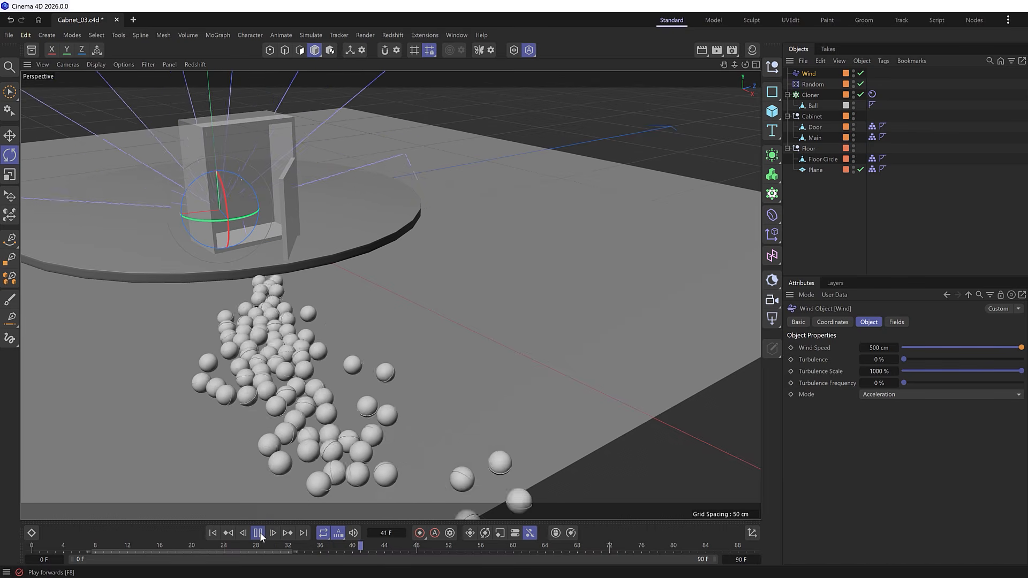
click(259, 533)
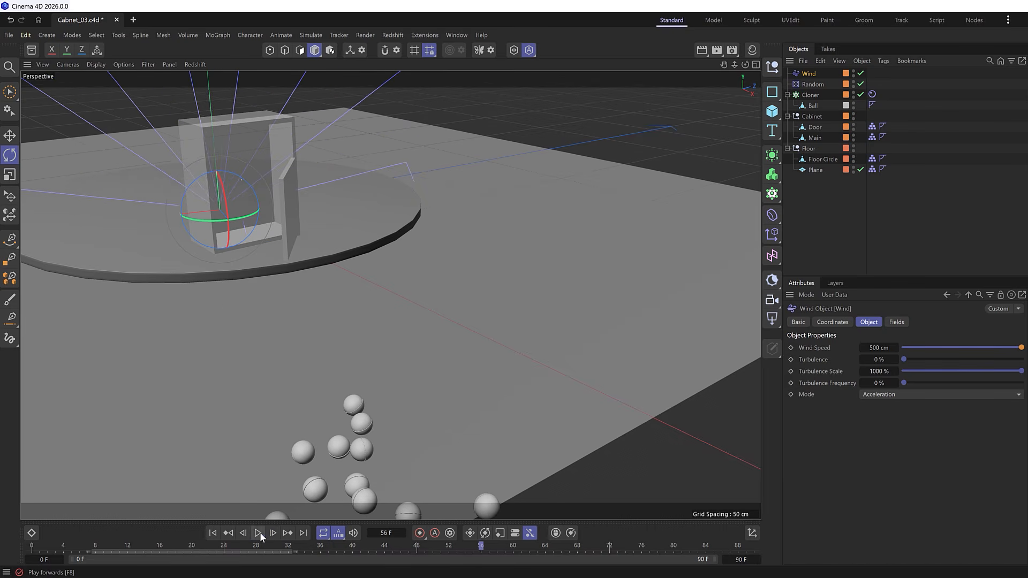
click(217, 532)
Set Friction to 10 on the Collider tags of the Door, Main, Floor Circle and Plane together.
drag(873, 115, 877, 179)
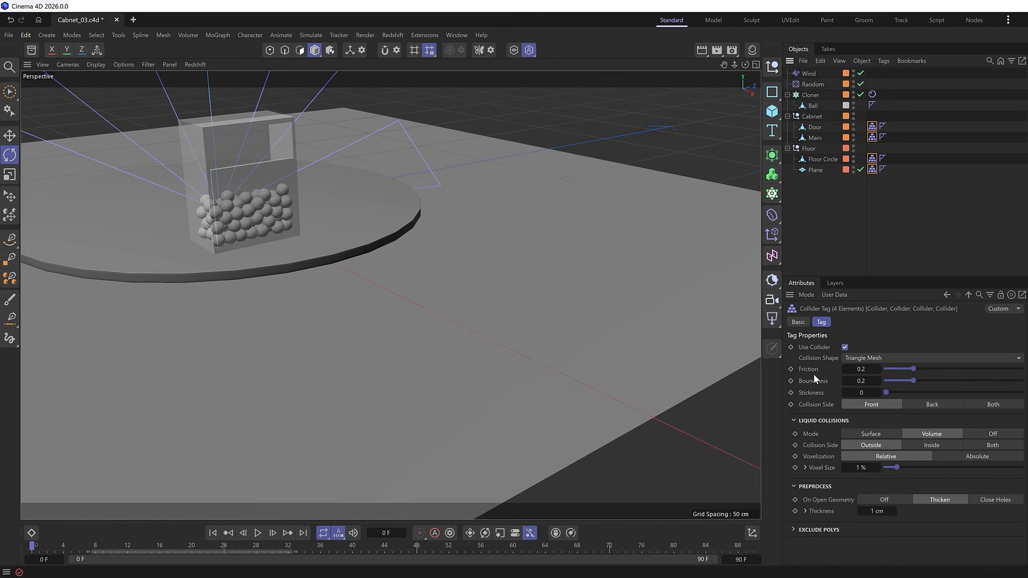
double_click(861, 369)
text(10)
key(Return)
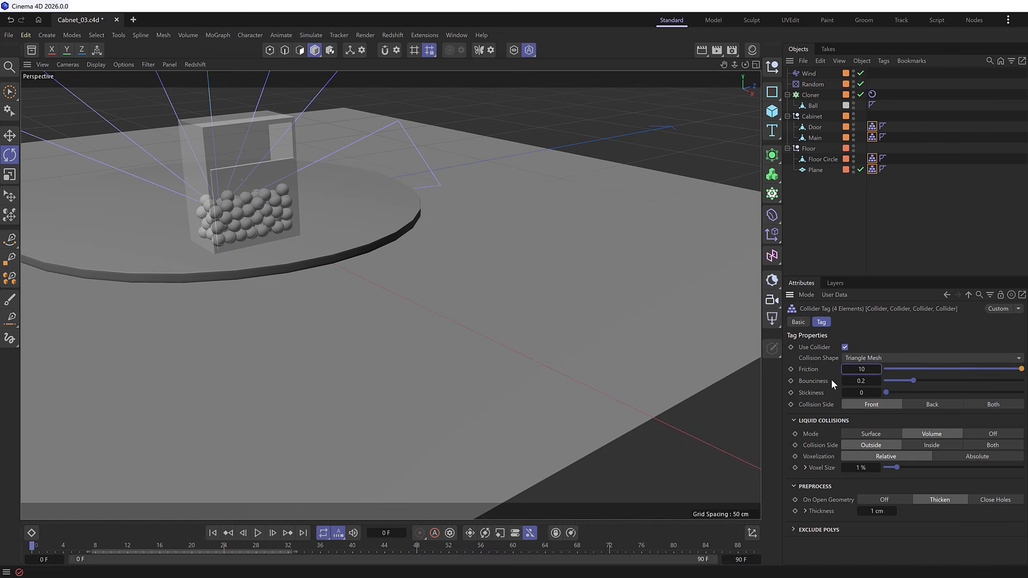
Set the collision Friction of the Cloner's Rigid Body to 10, play the spill past frame 43 to check it, and return to the start.
click(872, 94)
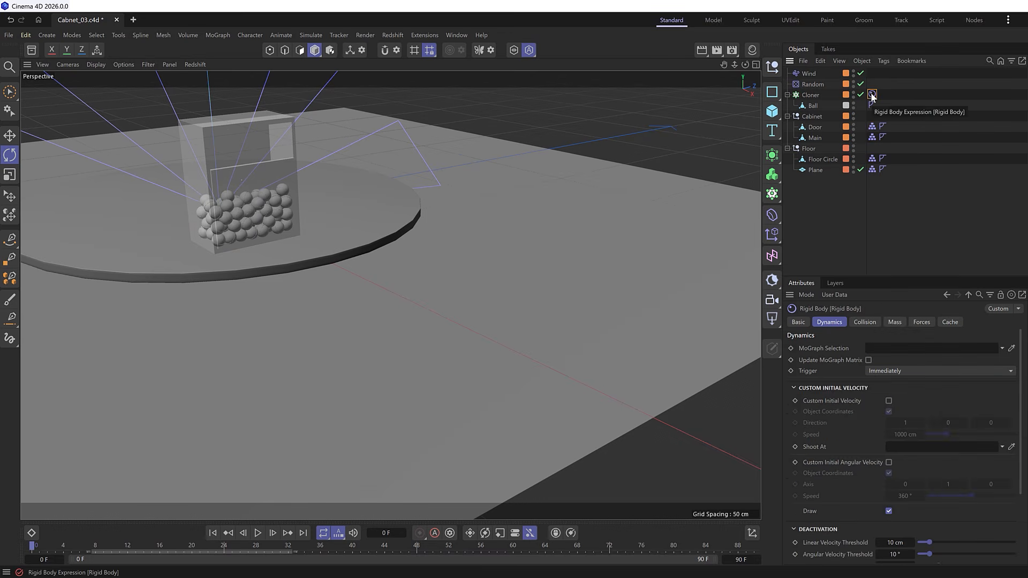
click(865, 322)
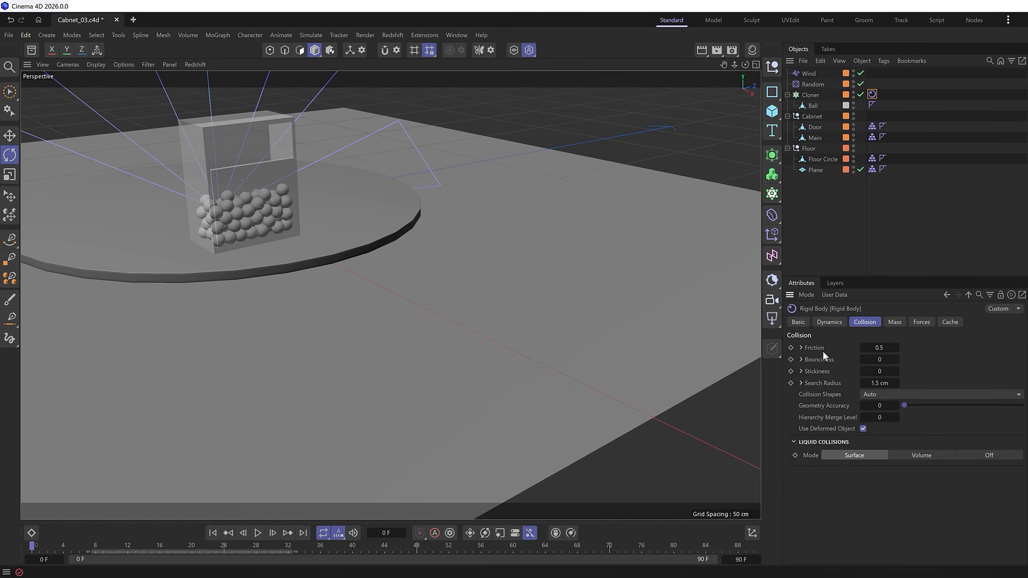
click(879, 348)
text(10)
click(258, 533)
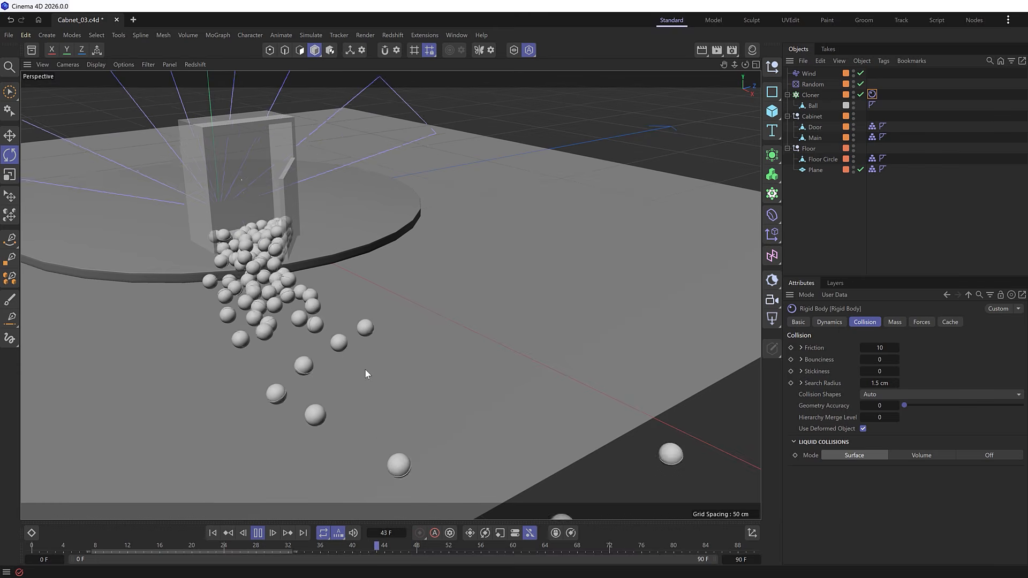
click(257, 533)
click(212, 533)
Switch back to the camera's perspective view and play the spill to frame 79.
middle_click(305, 406)
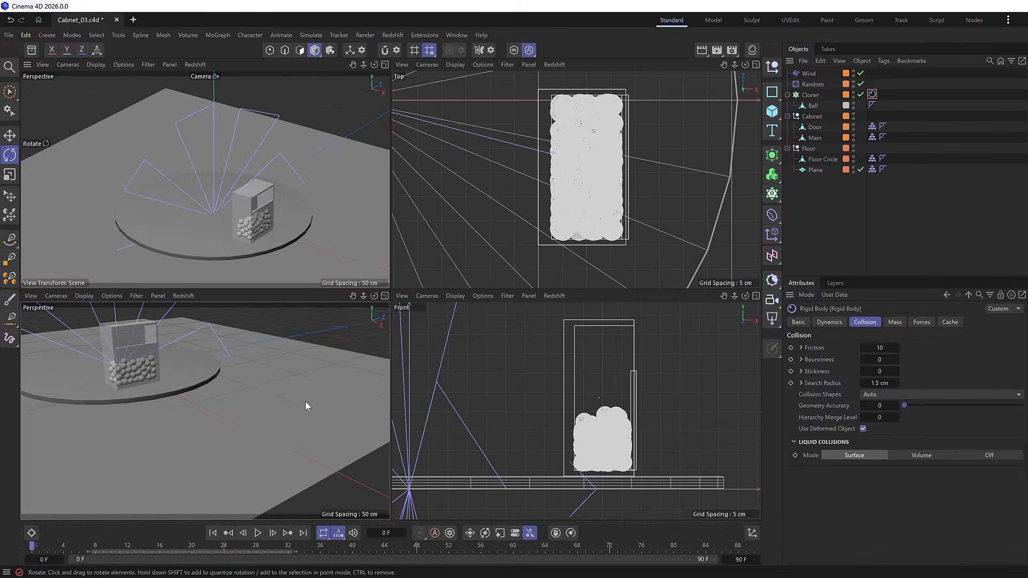
middle_click(284, 266)
click(257, 532)
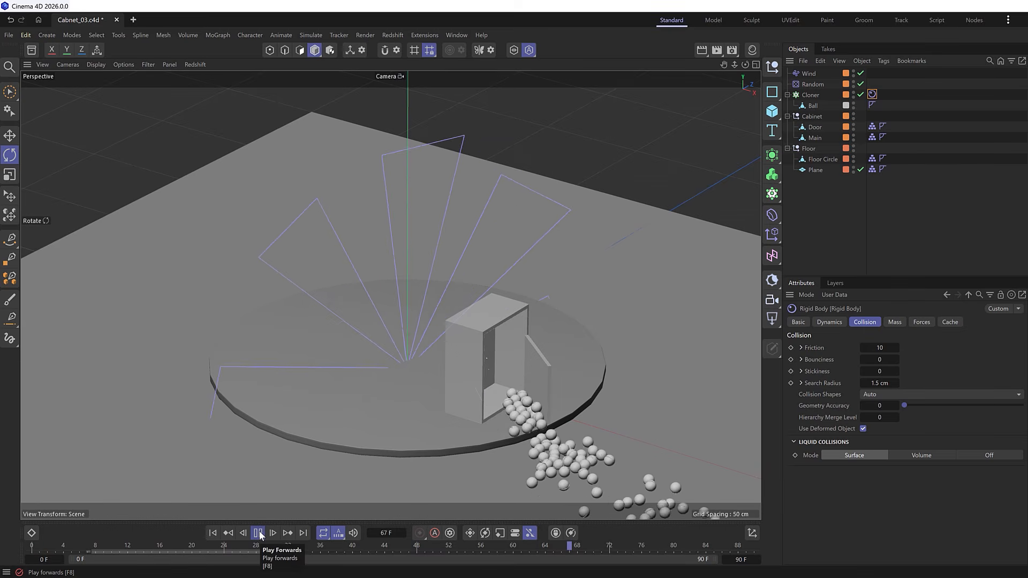
click(259, 533)
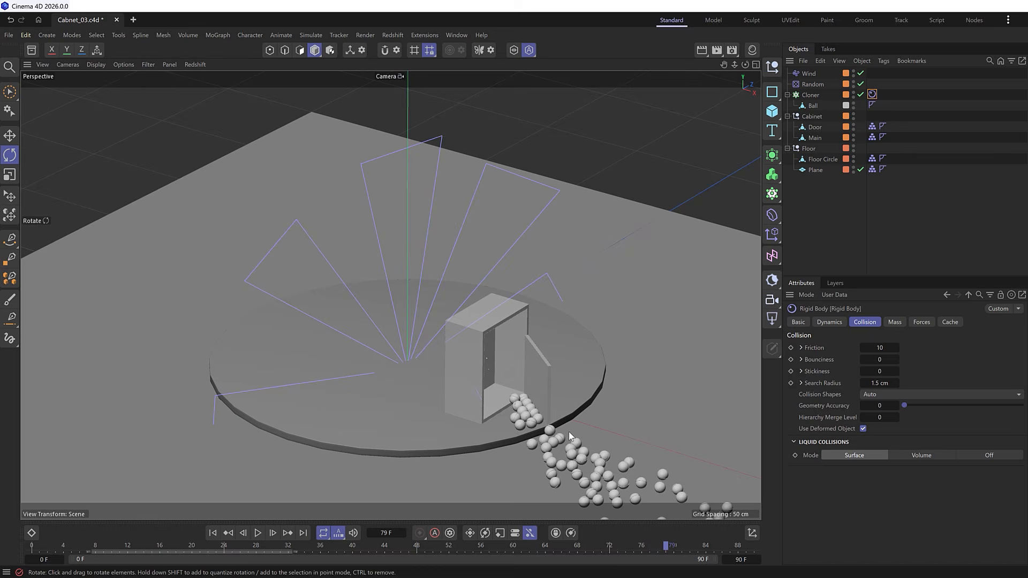
Return to frame 0 and set the Wind object's Wind Speed to 800 cm.
key(shift+f)
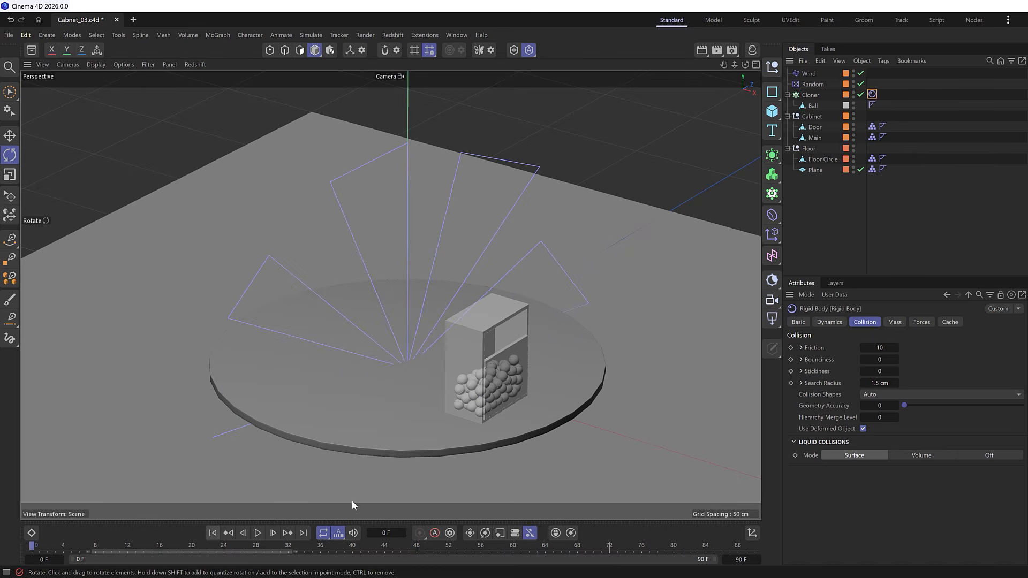
click(809, 73)
click(873, 349)
text(800)
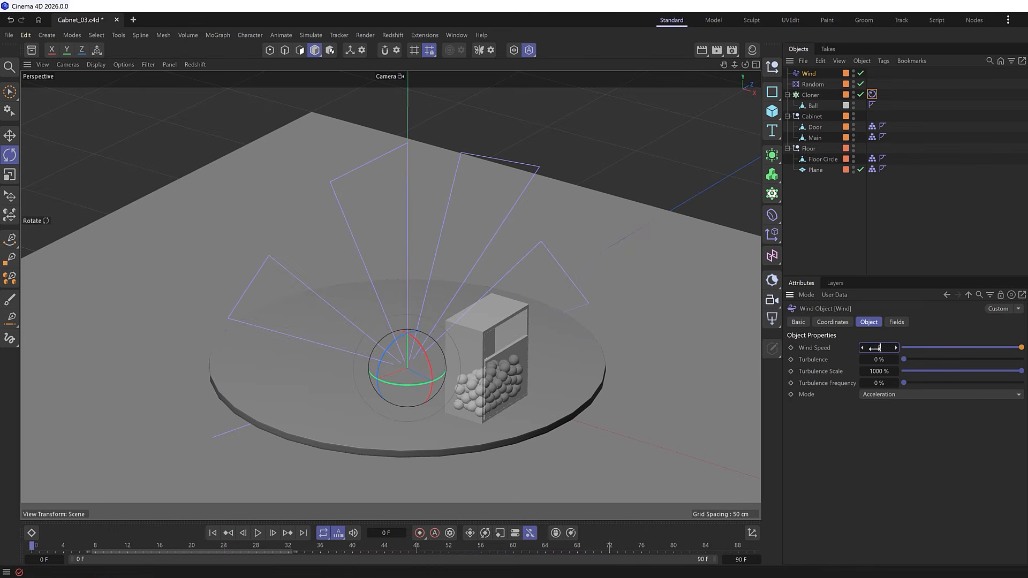
key(Return)
Play the spill past frame 73 to check the stronger wind and return to the start of the animation.
click(258, 533)
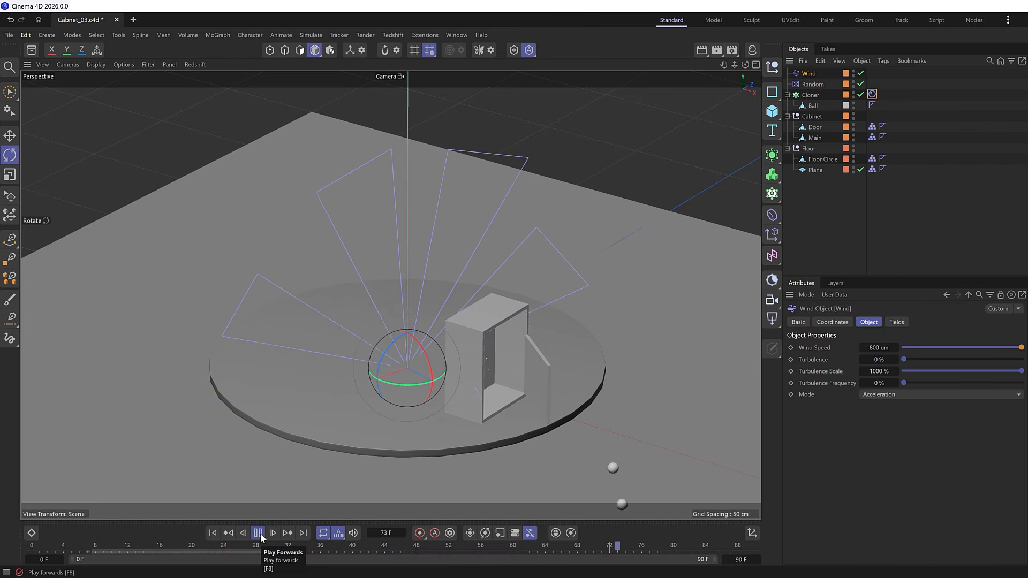
click(258, 533)
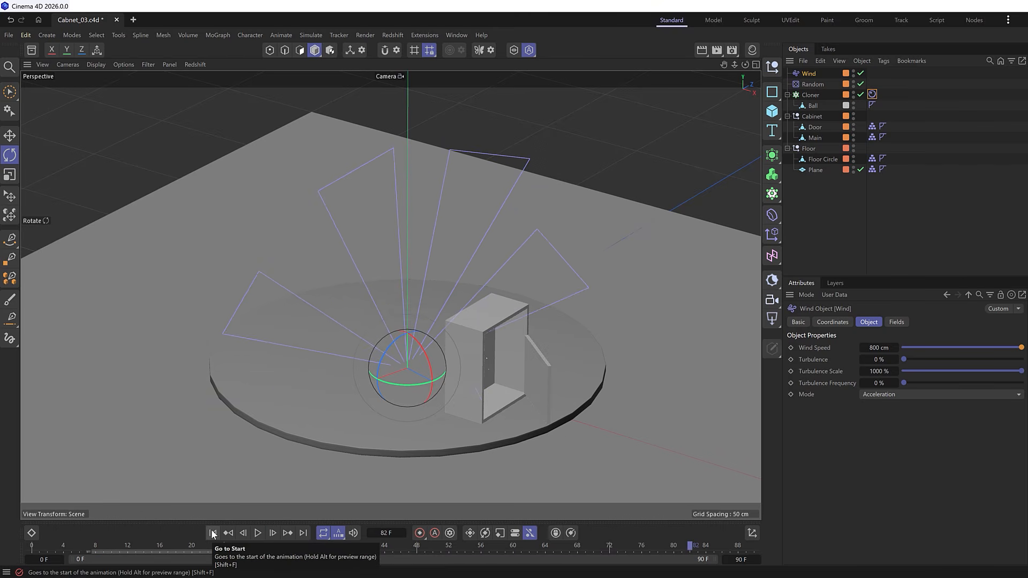
click(213, 533)
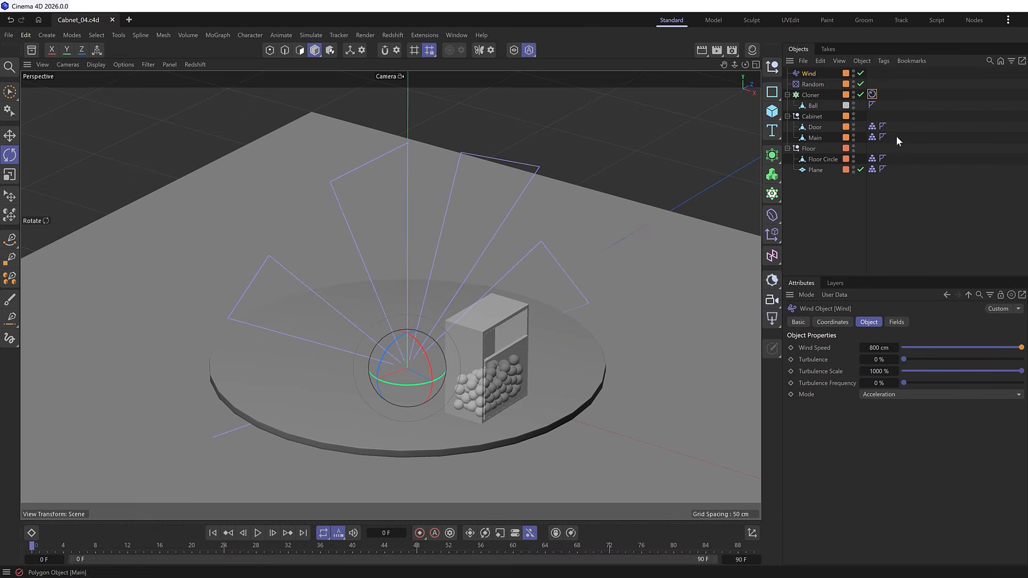
Cache the simulation of the Cloner's Rigid Body tag internally with Cache Object.
click(873, 94)
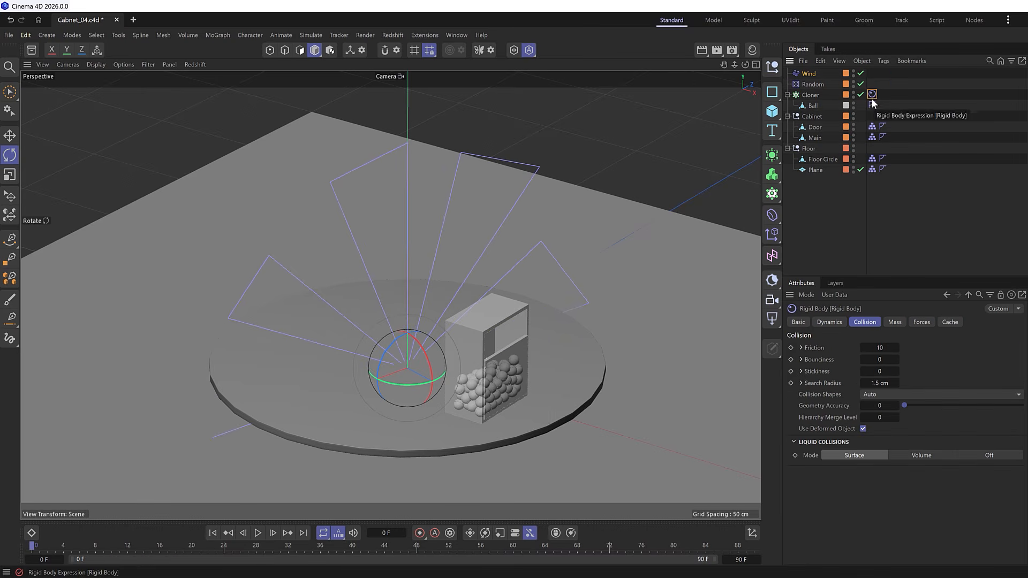
click(951, 322)
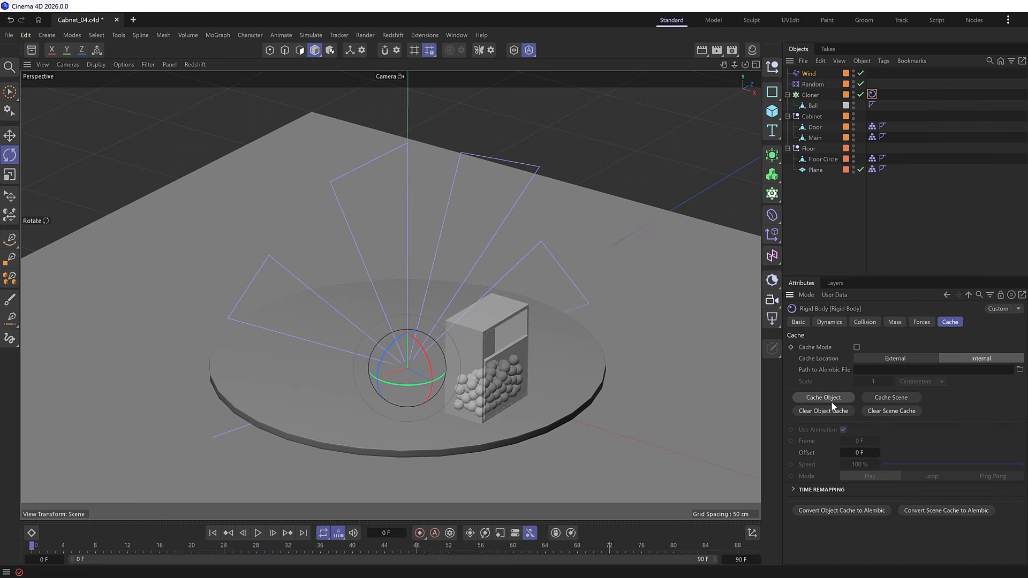
click(805, 398)
Scrub the cached spill back to its beginning, play it through to check it, and return to frame 0.
drag(676, 547, 43, 544)
click(259, 533)
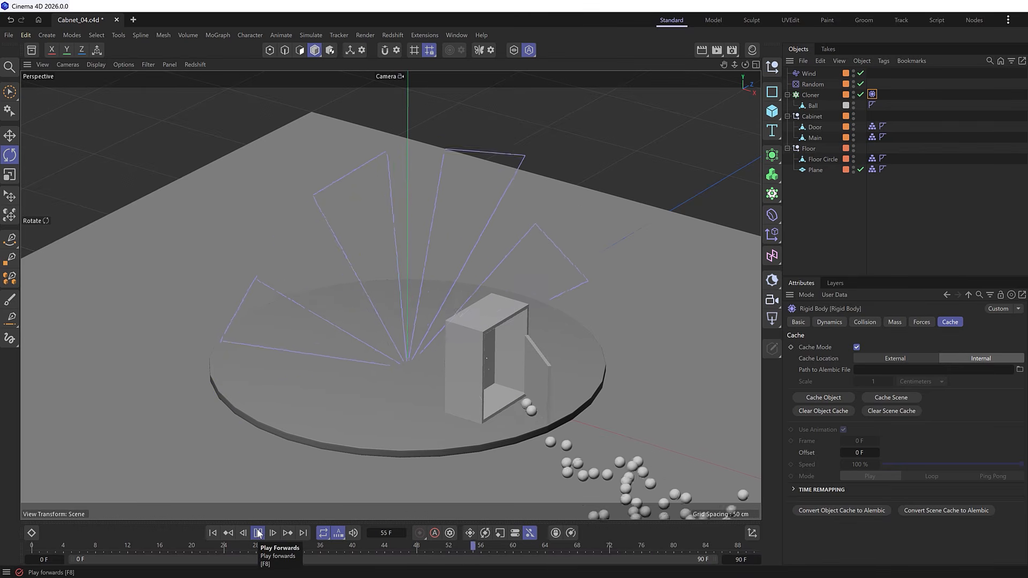
click(259, 533)
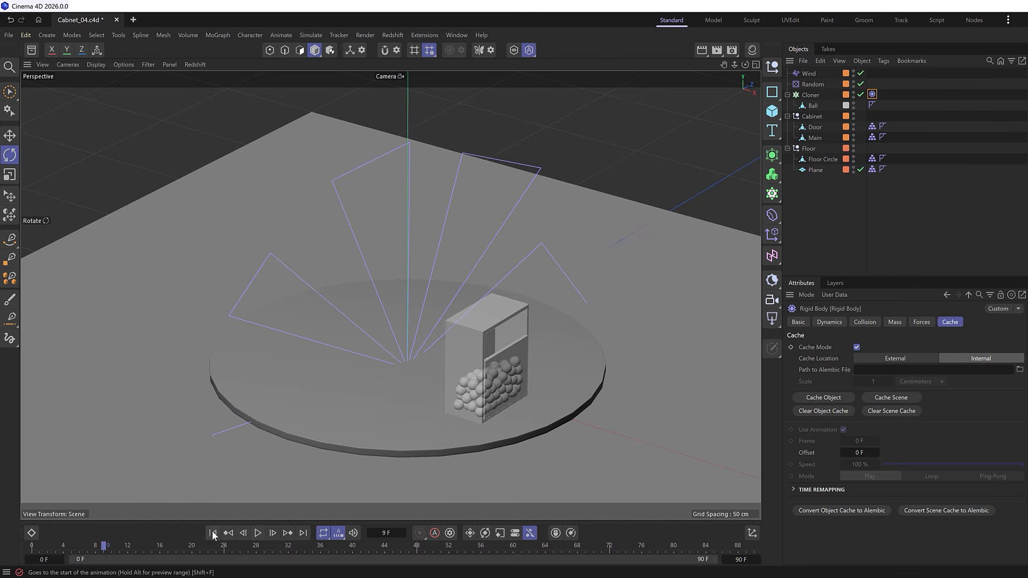
click(213, 533)
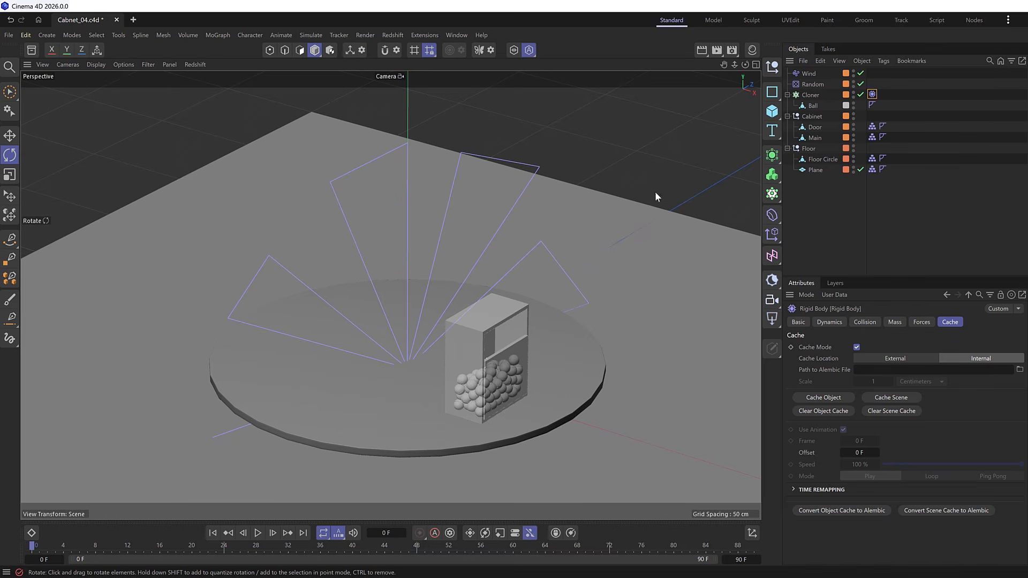
Bake the Cloner as Alembic for frames 0 to 90 with the export settings as they are.
right_click(812, 94)
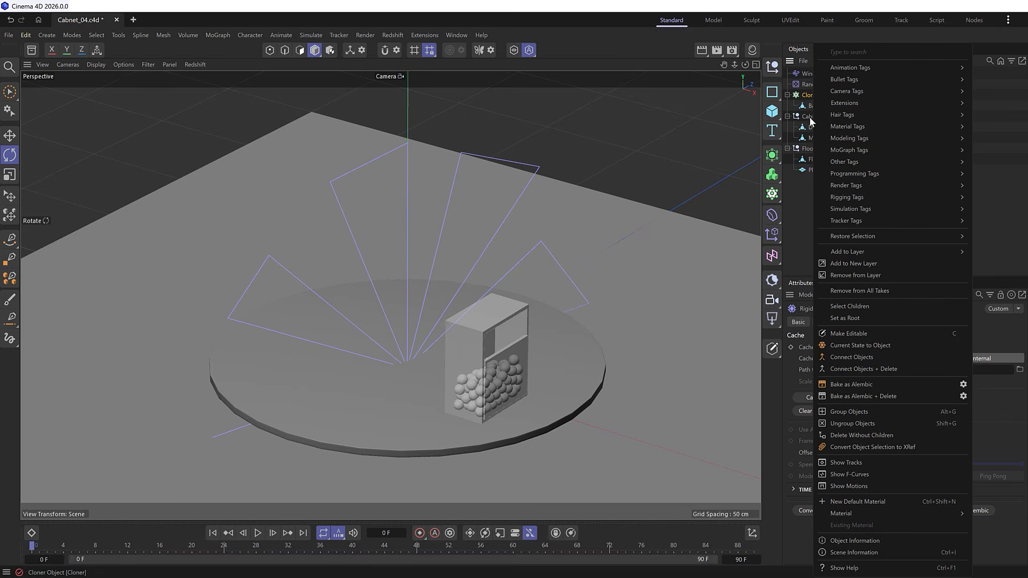
click(964, 384)
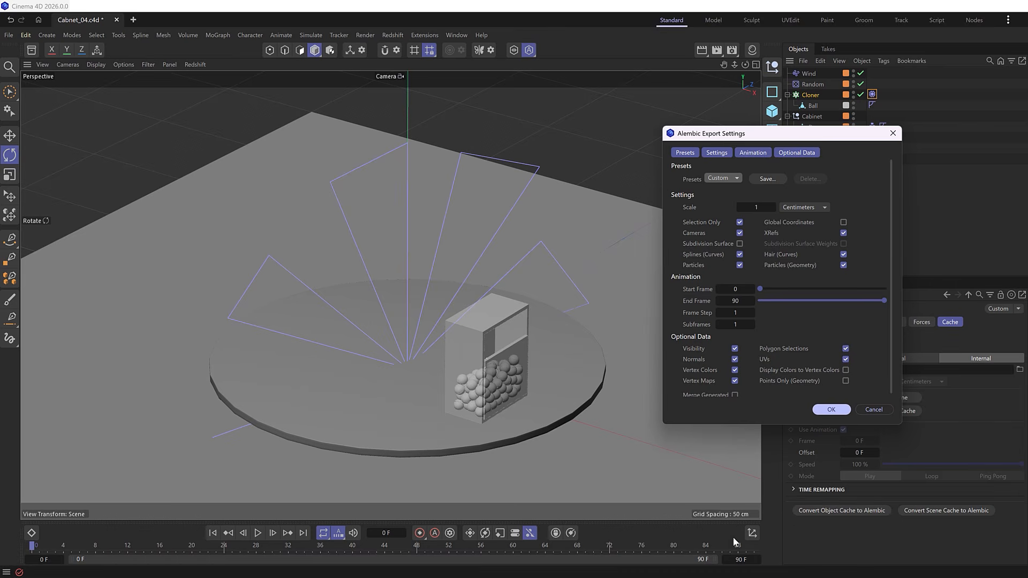
click(831, 410)
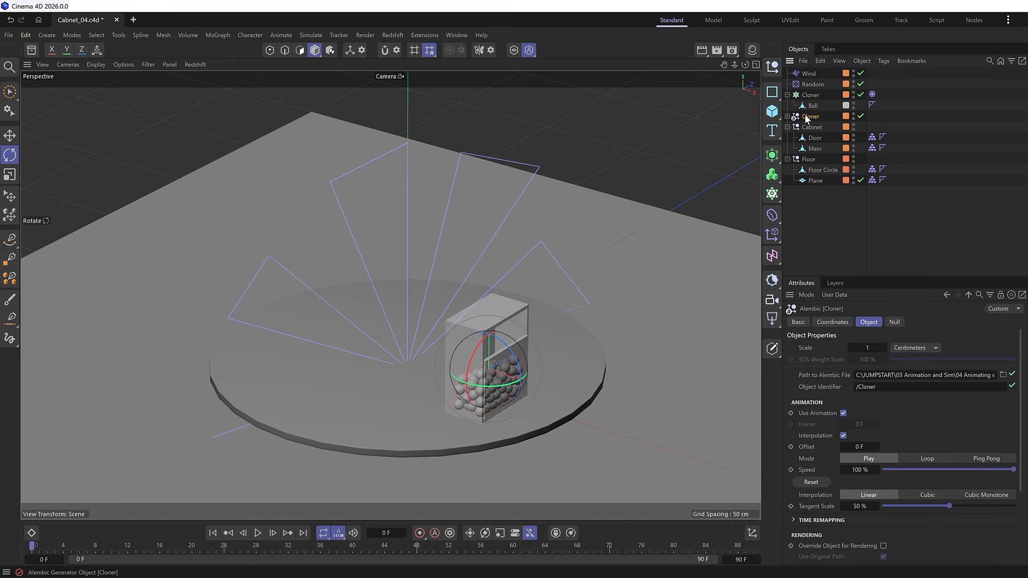
Create a new project and paste the baked Alembic Cloner into it.
click(132, 19)
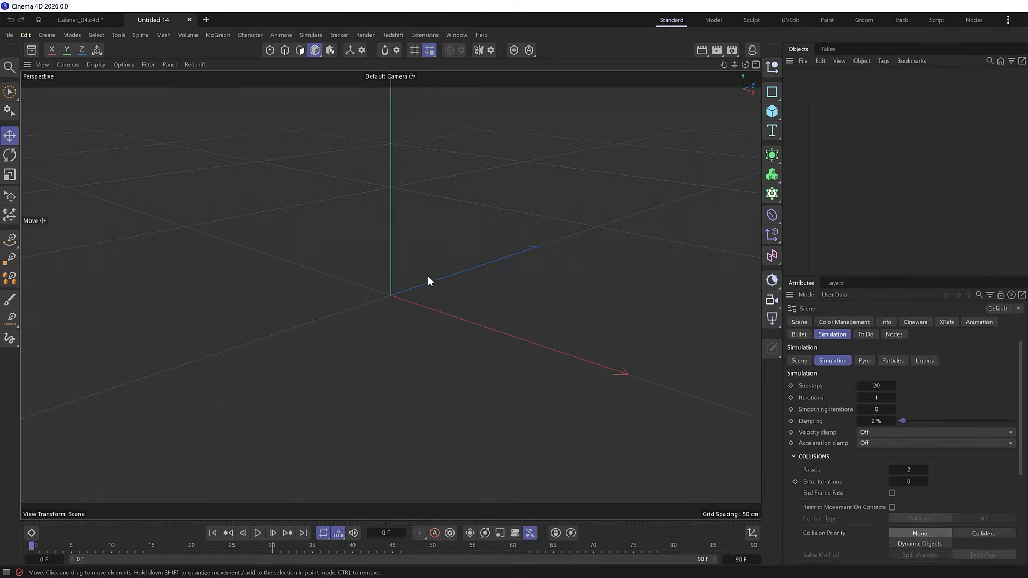
key(ctrl+v)
scroll(417, 299, up, 5)
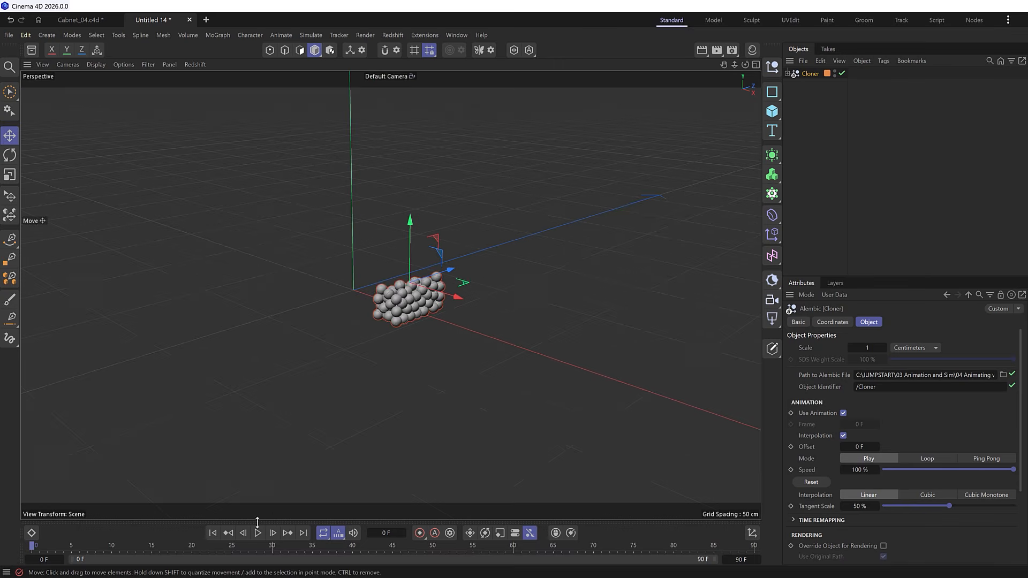
Play the Alembic Cloner to frame 25, move it towards the viewer past the world origin, and play on to frame 75.
click(258, 533)
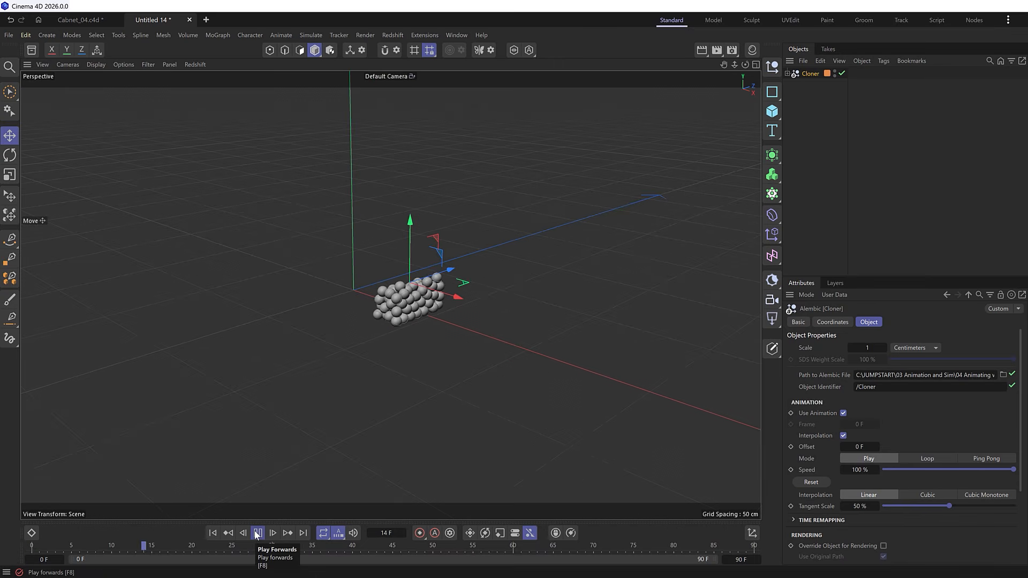
click(256, 533)
drag(440, 273, 296, 353)
key(r)
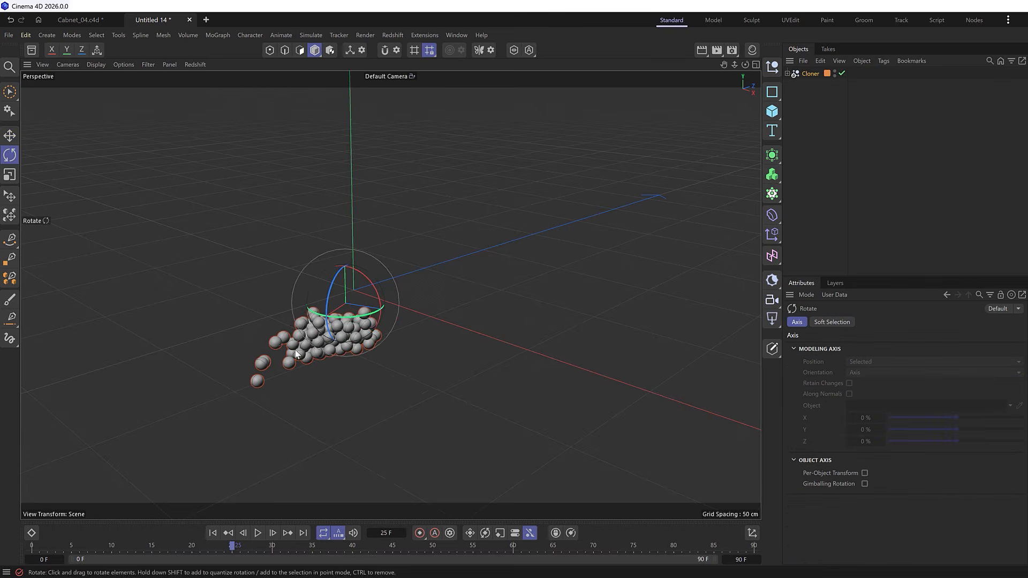
click(258, 533)
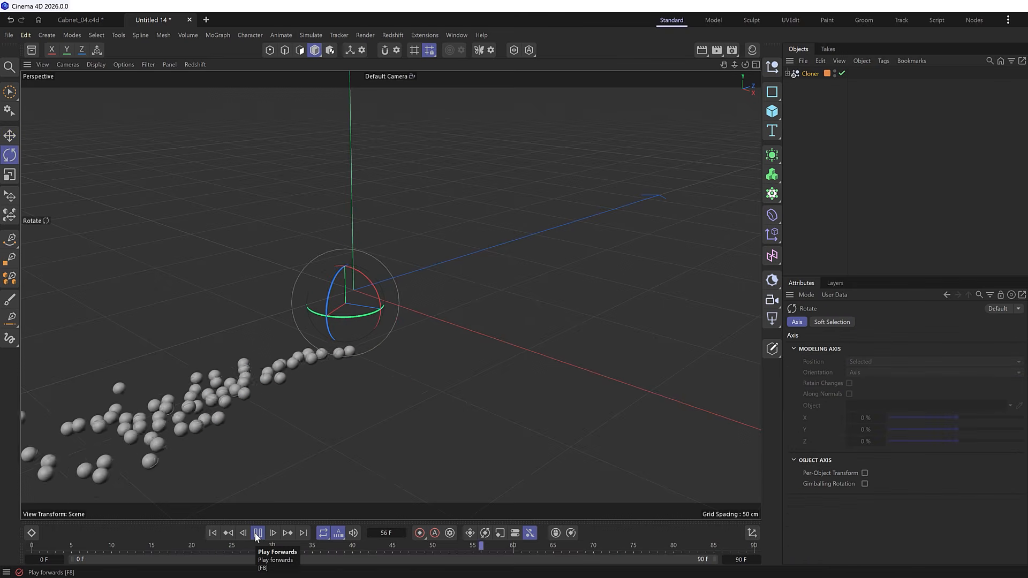
click(257, 533)
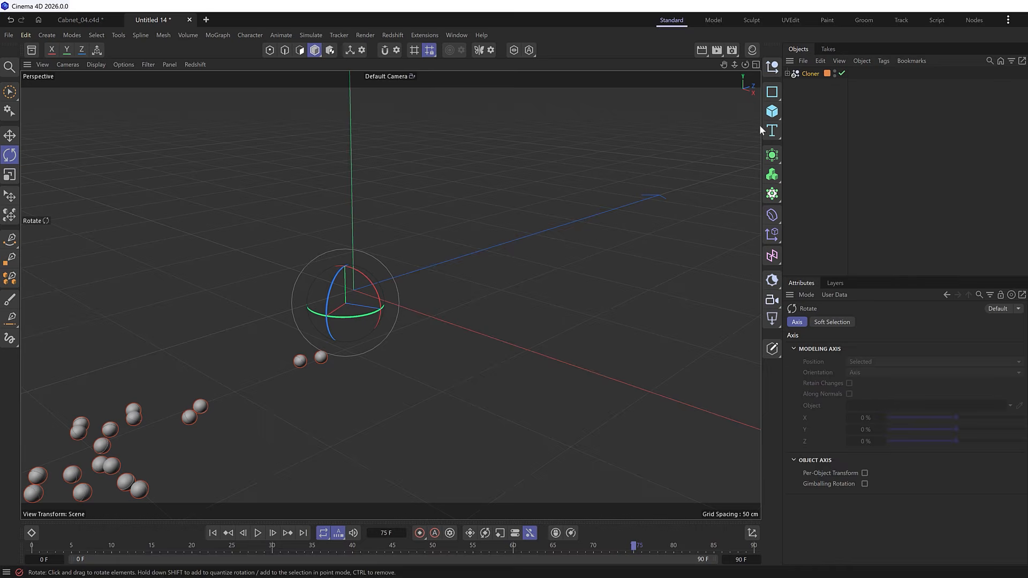
Set the Speed of the Alembic Cloner and all its children to 71 %, play to frame 33, and return to the Cabnet_04 project.
middle_click(799, 73)
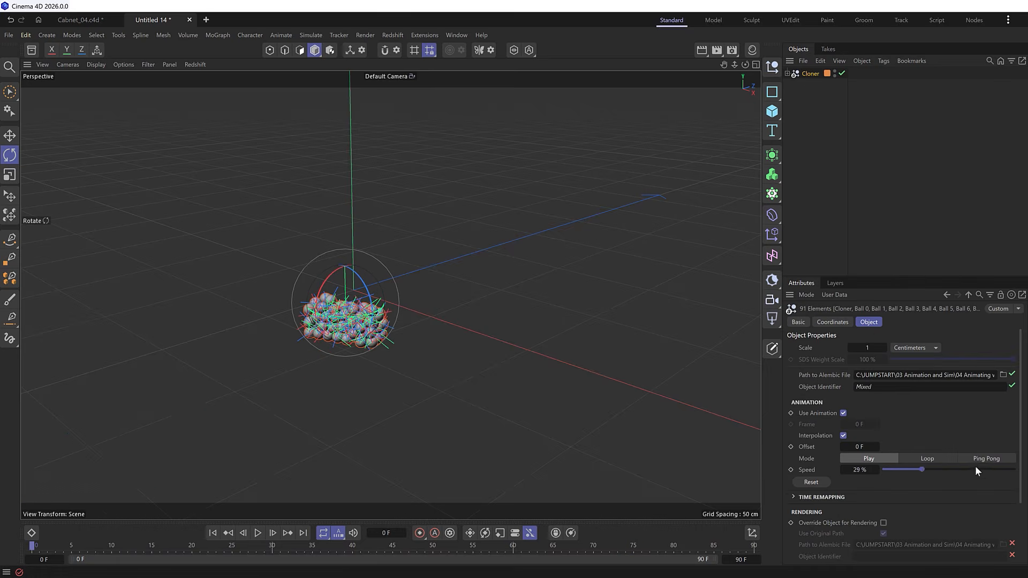
click(976, 469)
click(258, 532)
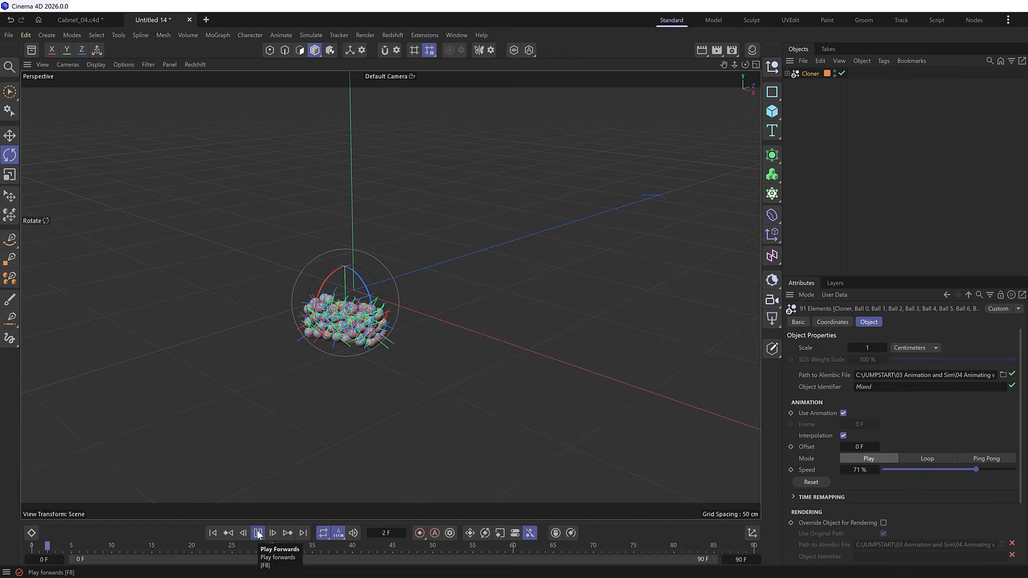
click(258, 533)
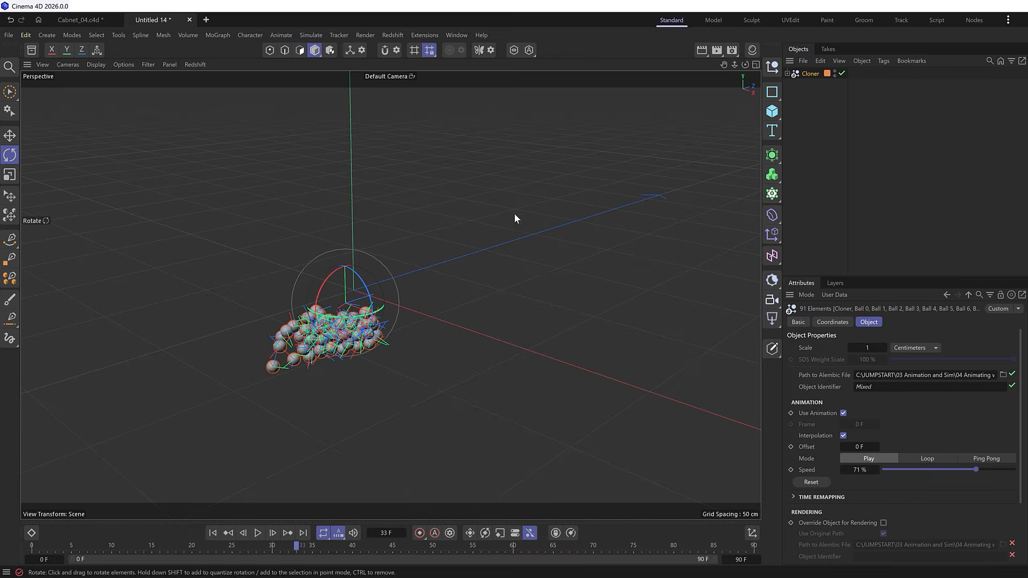
click(83, 21)
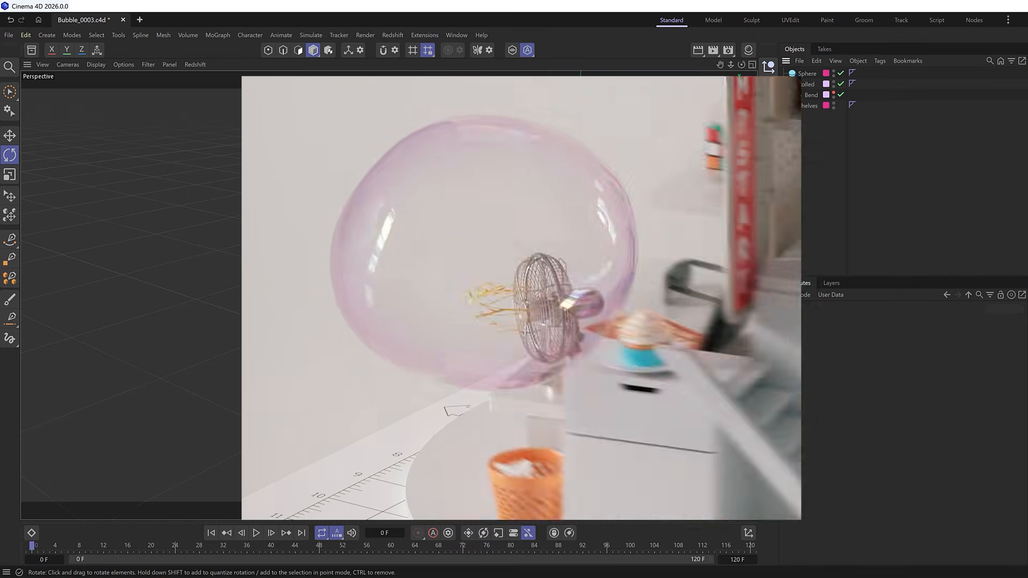
Play the Bubble_0003 scene to frame 34 to examine how the rolled shutter opens in front of the sphere.
click(256, 532)
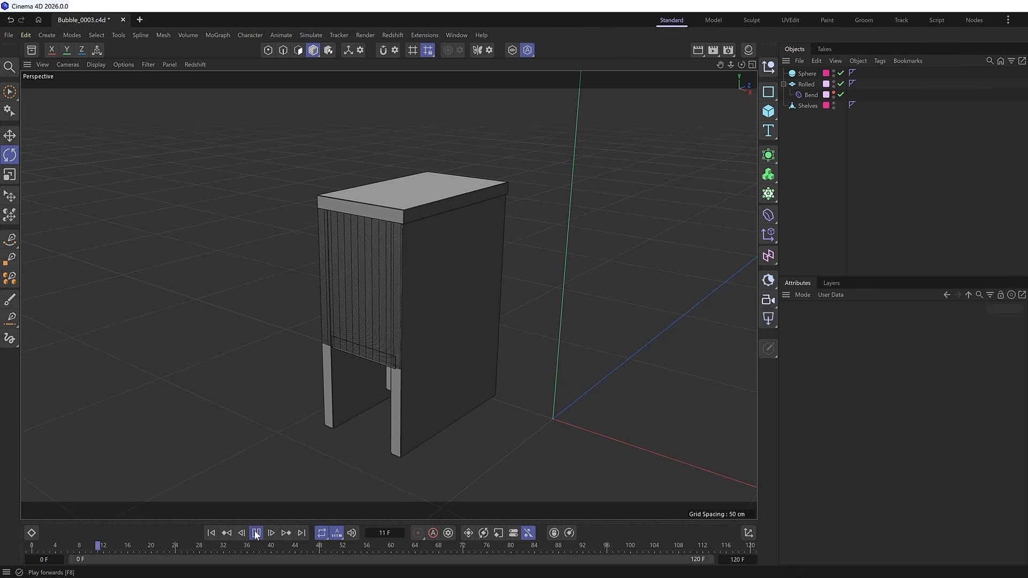
click(256, 533)
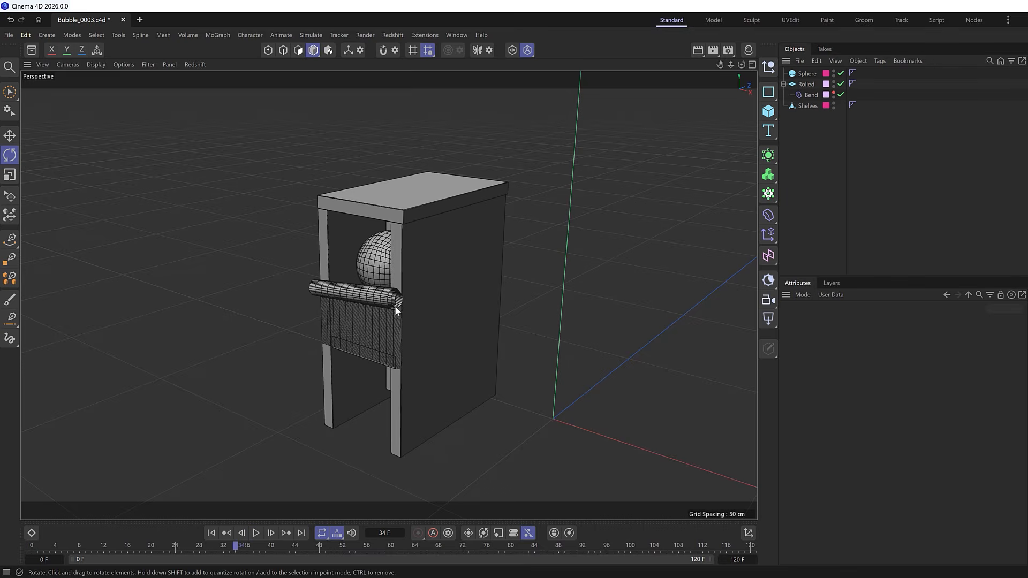
alt+drag(380, 263, 336, 258)
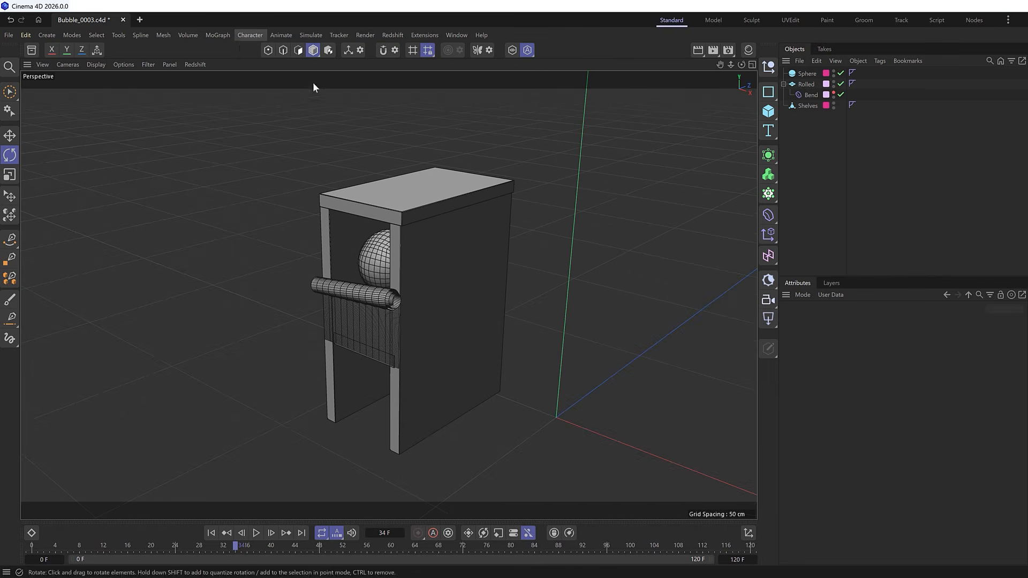
Check which Type the Sphere uses among the available sphere types and deselect it.
click(814, 73)
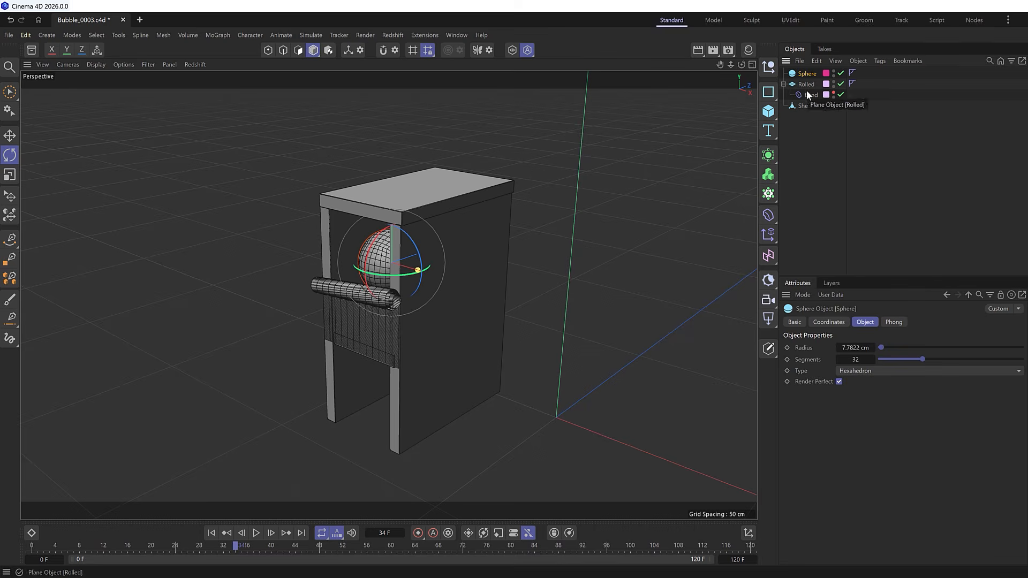
click(863, 371)
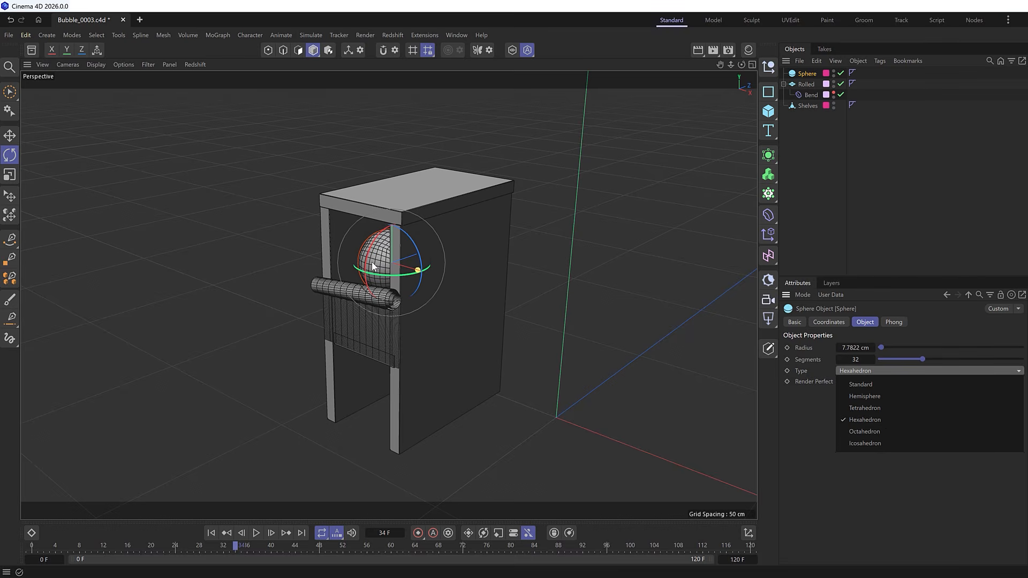
click(599, 335)
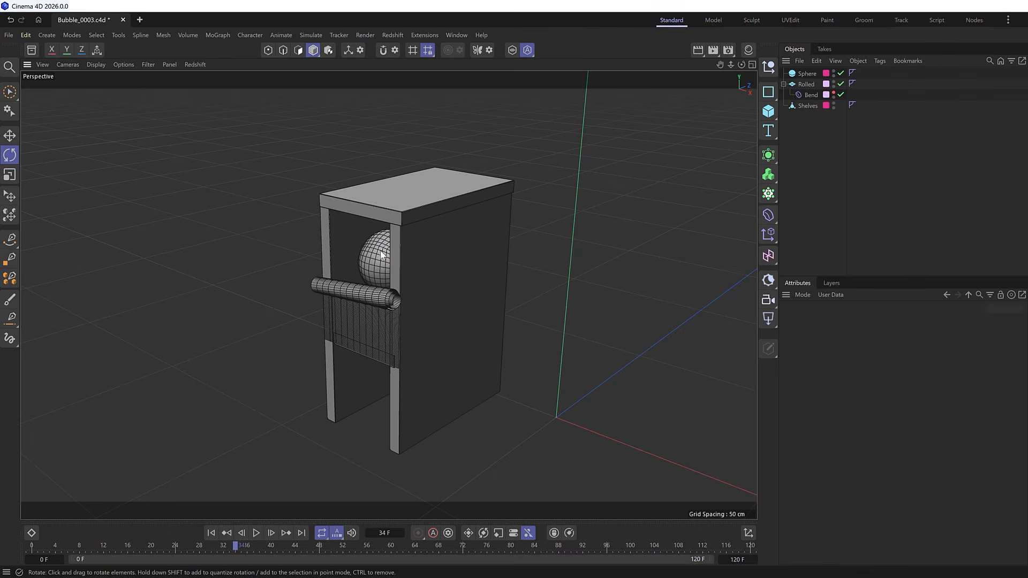
Add a Cloth simulation tag to the Sphere.
click(808, 74)
click(880, 61)
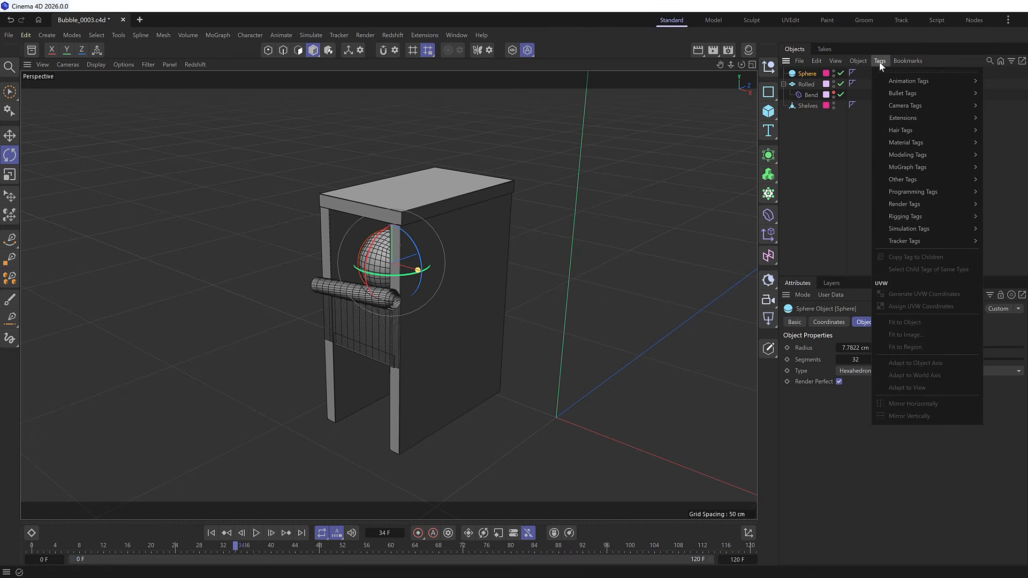
mouse_move(907, 230)
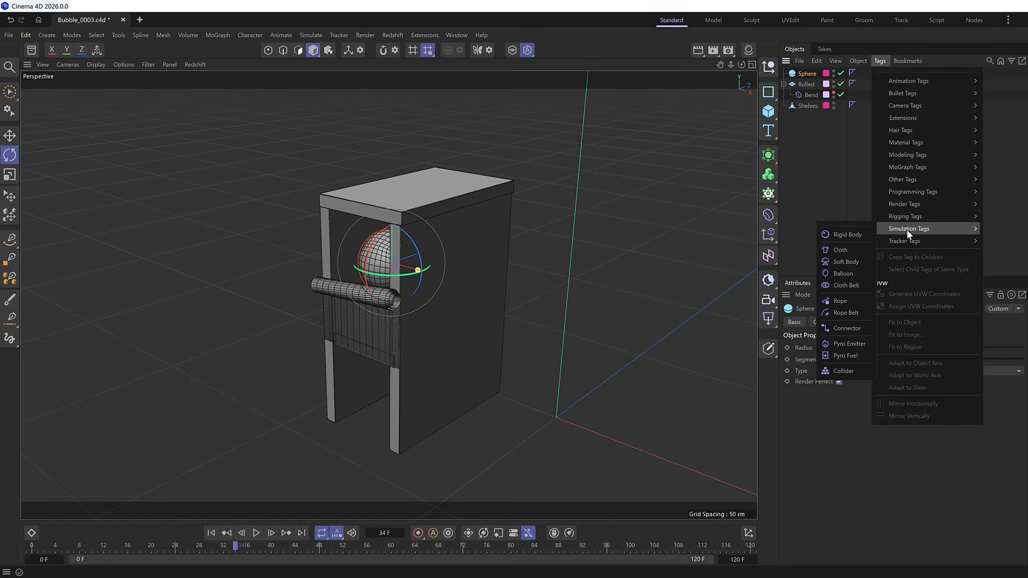
click(862, 254)
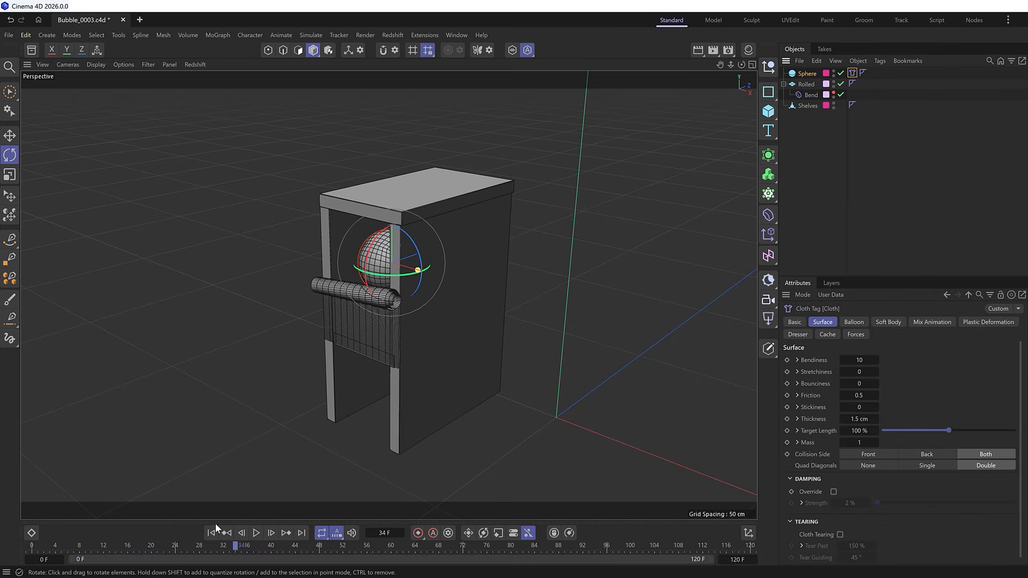
Play the cloth simulation of the Sphere to frame 21 to check its behaviour and return to frame 0.
click(256, 533)
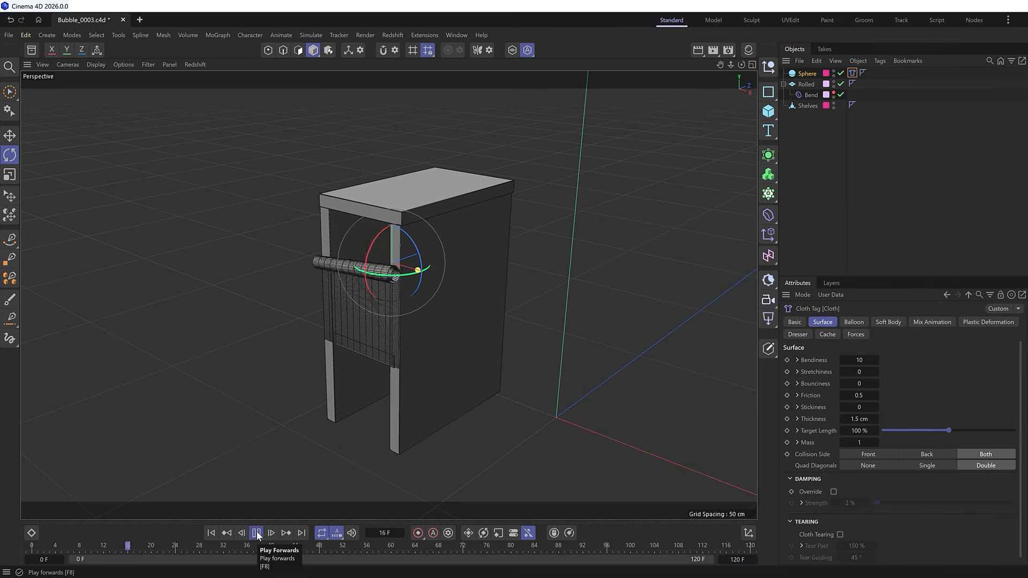
click(256, 533)
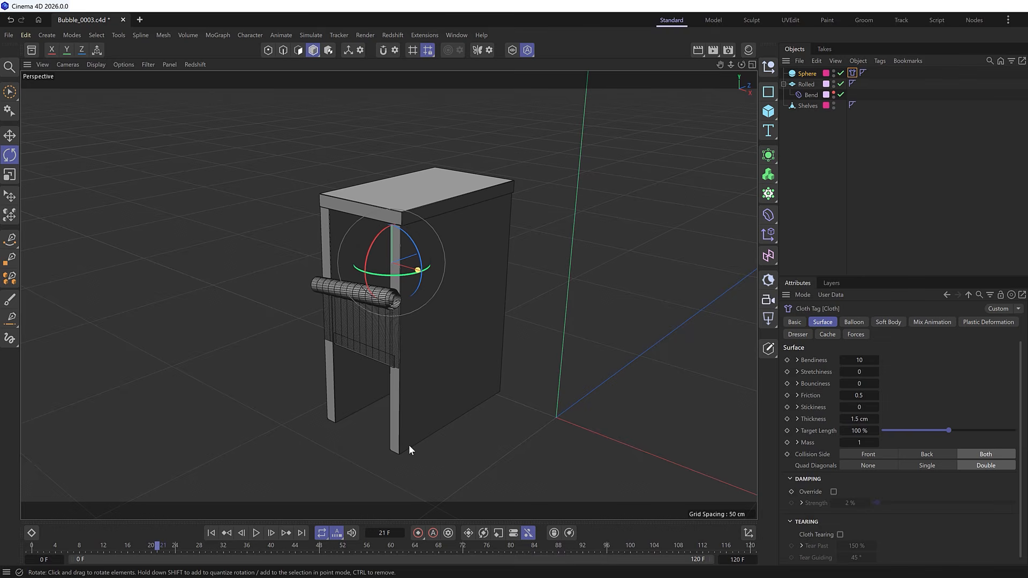
click(211, 533)
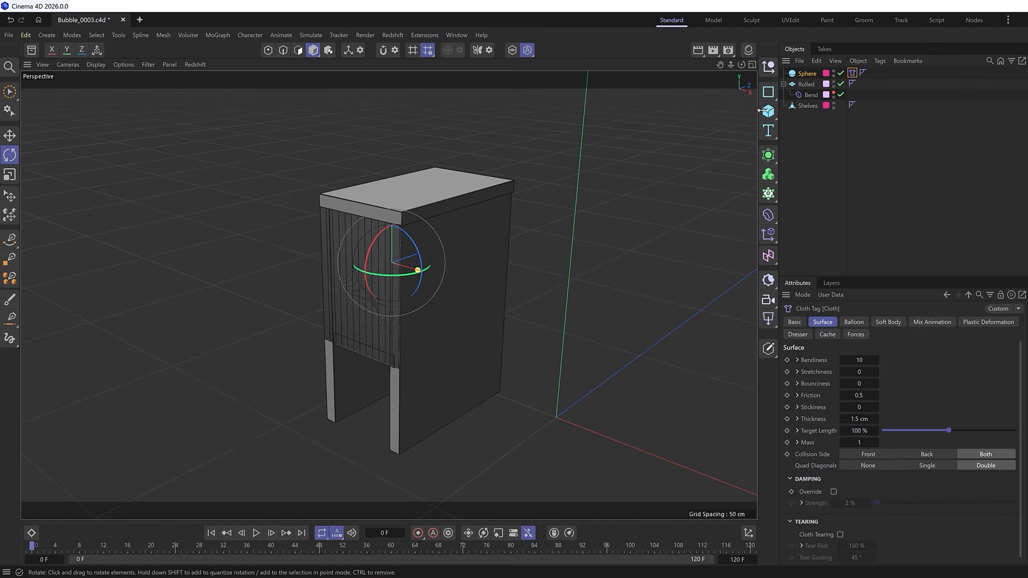
Add a Collider simulation tag to both the Rolled plane and the Shelves object.
click(810, 85)
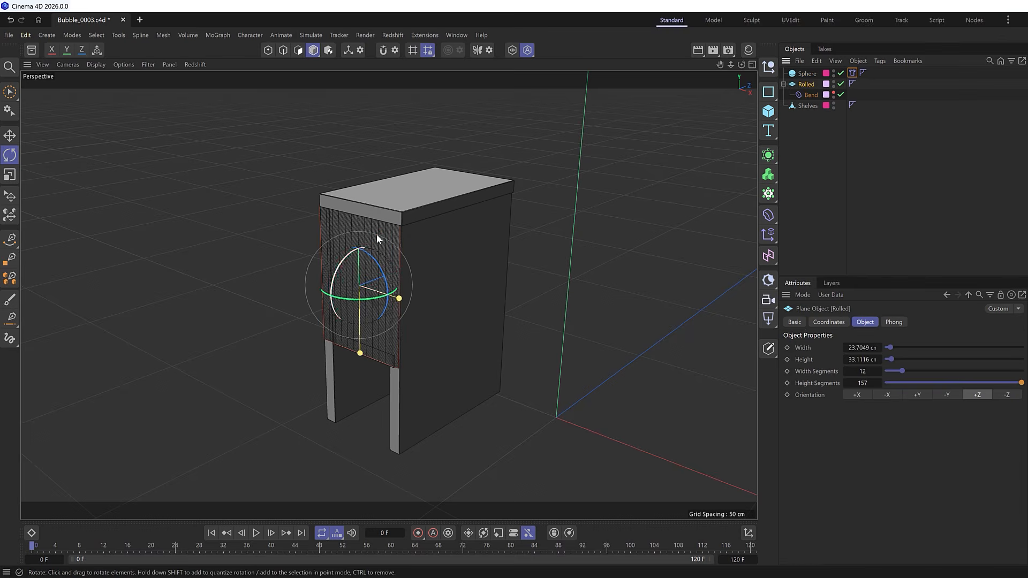
ctrl+click(808, 106)
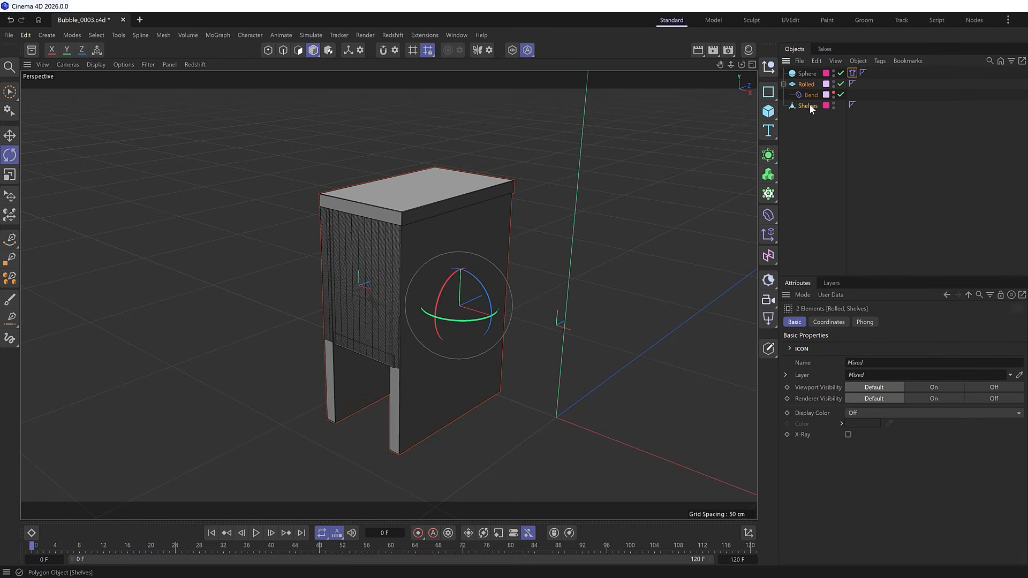
click(880, 60)
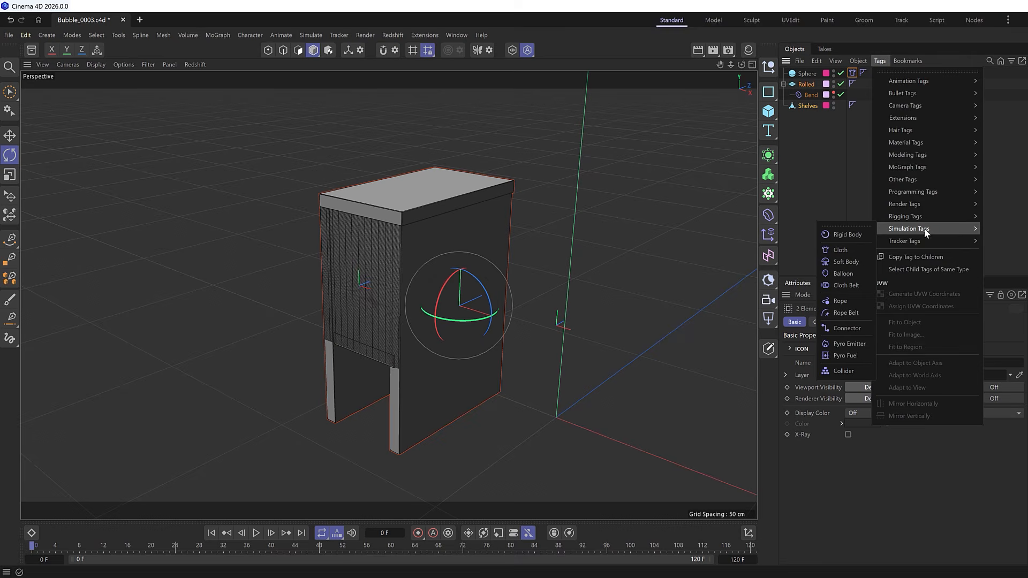
click(851, 370)
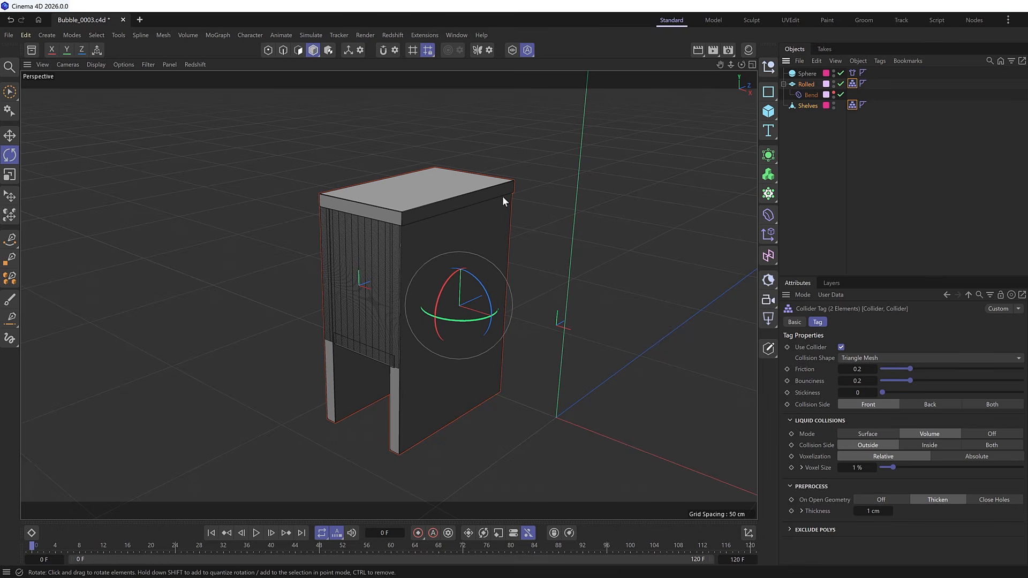
Enable X-Ray display for the Rolled and Shelves objects so the sphere inside can be seen.
click(806, 84)
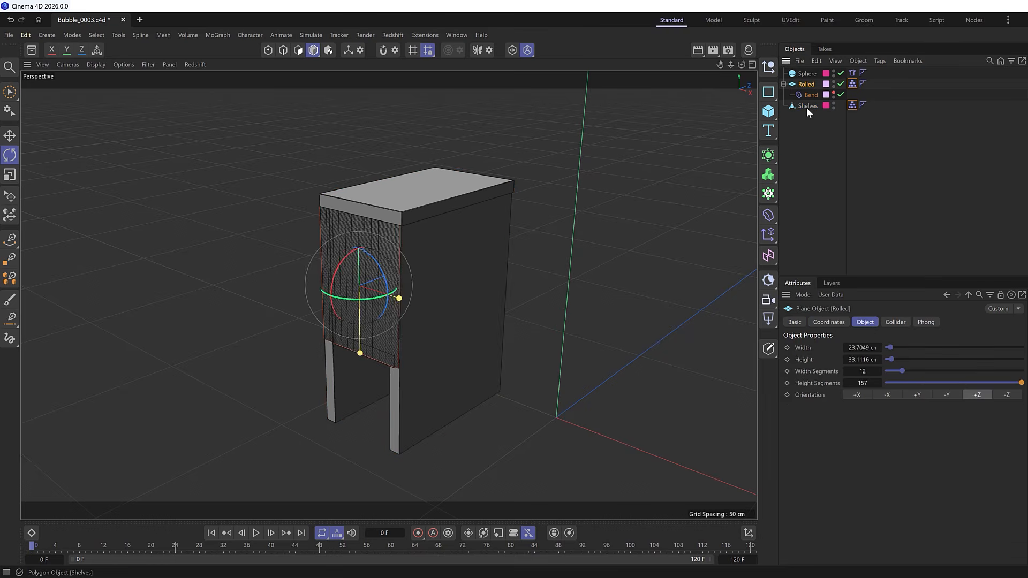
ctrl+click(806, 106)
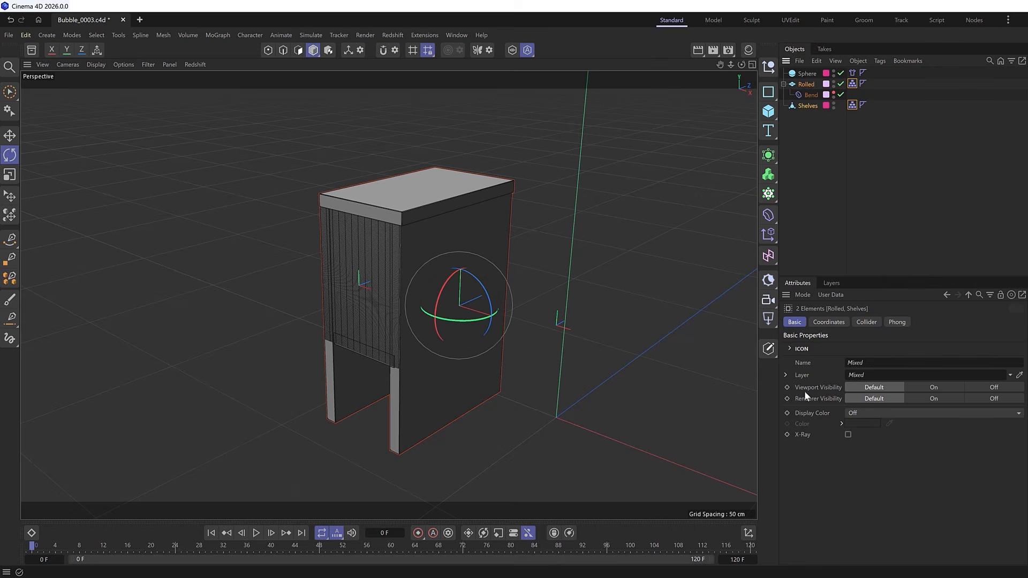
click(848, 434)
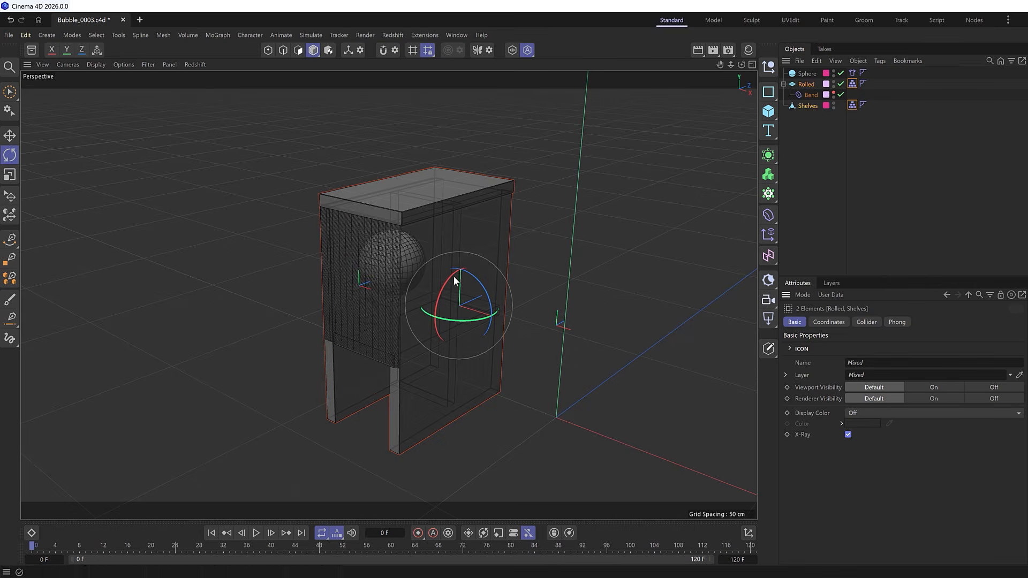
alt+drag(454, 275, 421, 265)
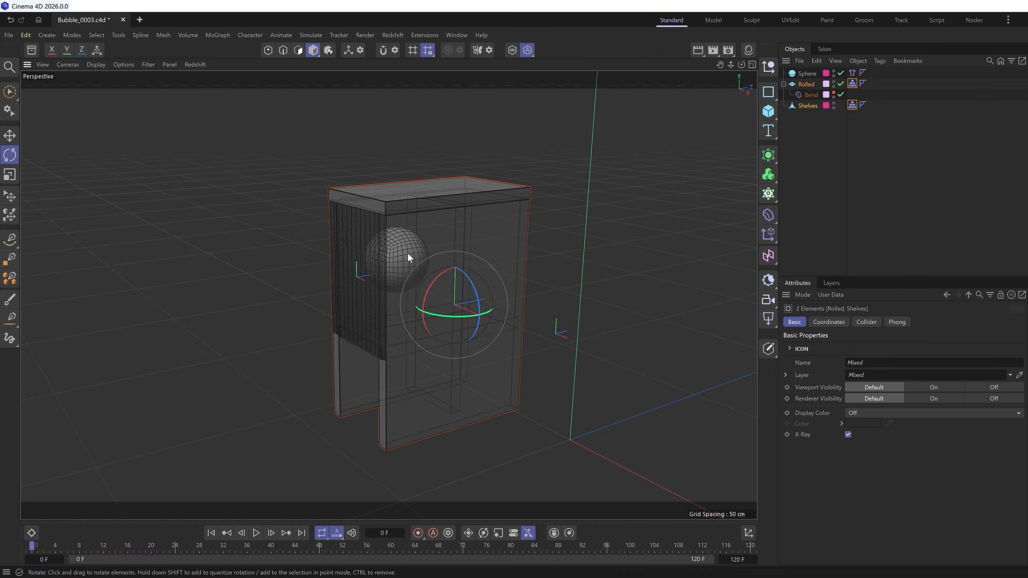
Play the simulation to frame 31 to check the cloth sphere against the colliders and return to frame 0.
click(256, 533)
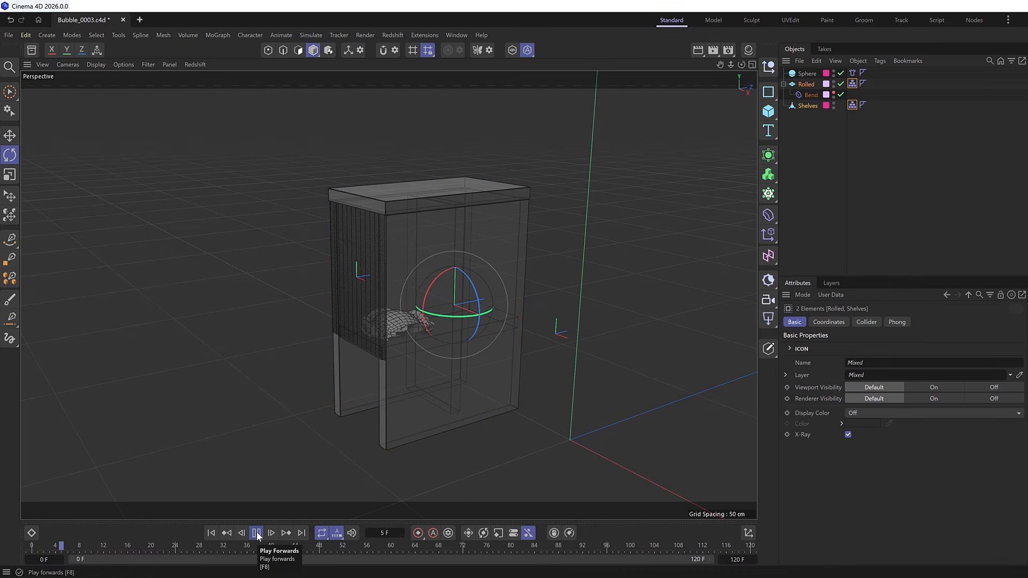
click(257, 533)
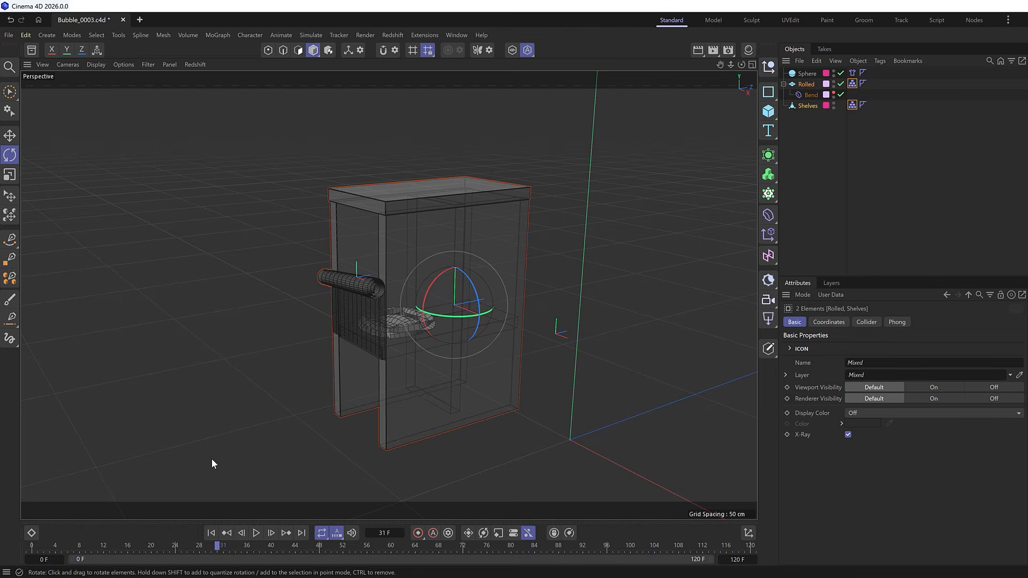
click(211, 533)
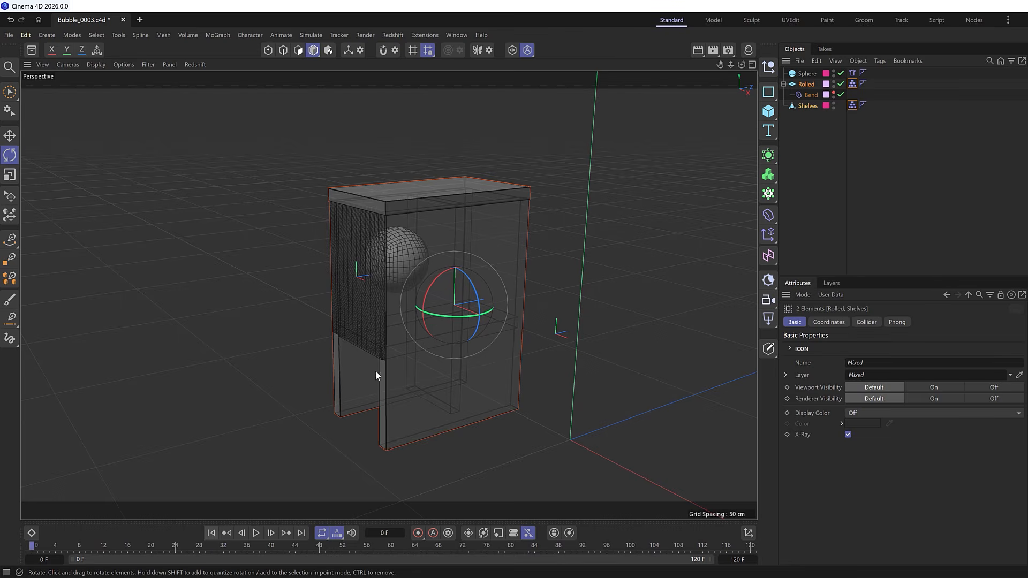
Enable Balloon on the Sphere's Cloth tag and set its Overpressure to 50.
click(853, 73)
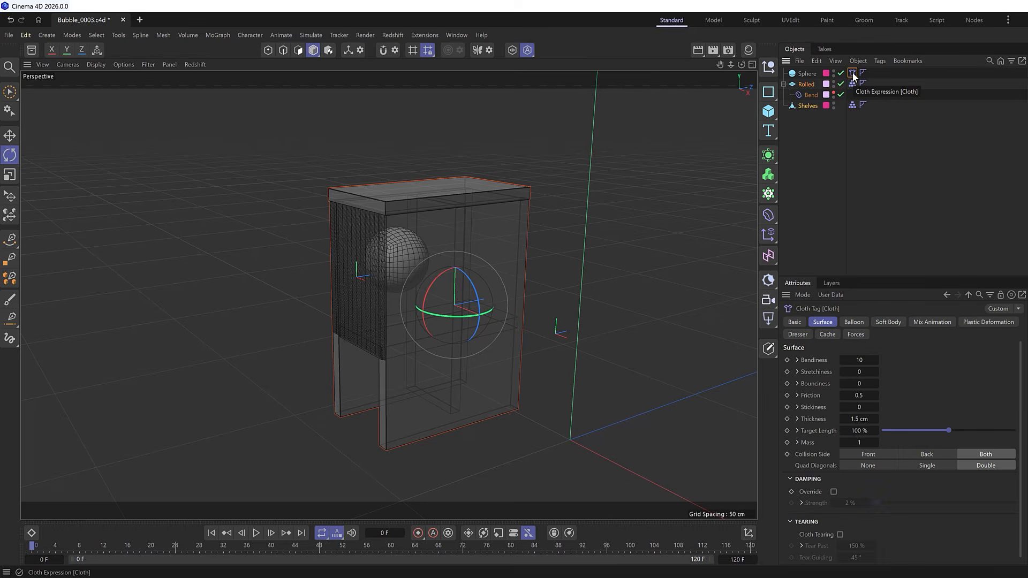
click(856, 324)
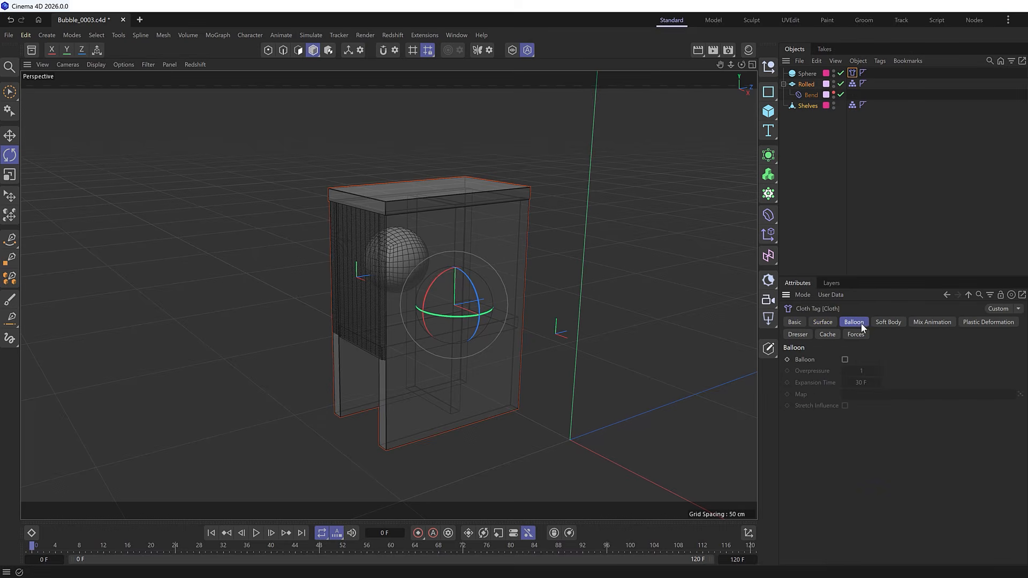
click(845, 359)
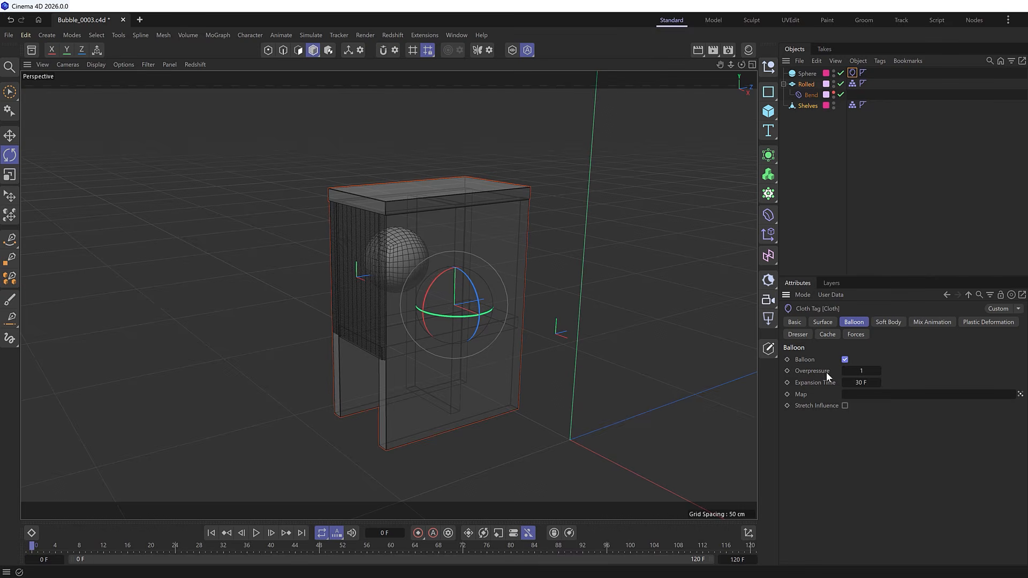
click(863, 371)
Play the balloon simulation to frame 56 to check how the sphere inflates and return to frame 0.
click(256, 533)
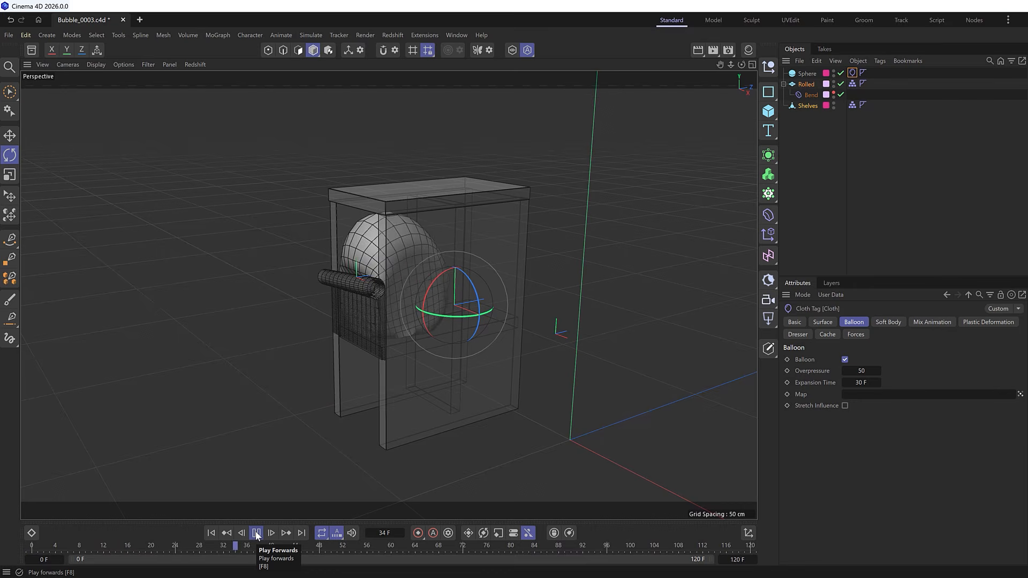
click(256, 533)
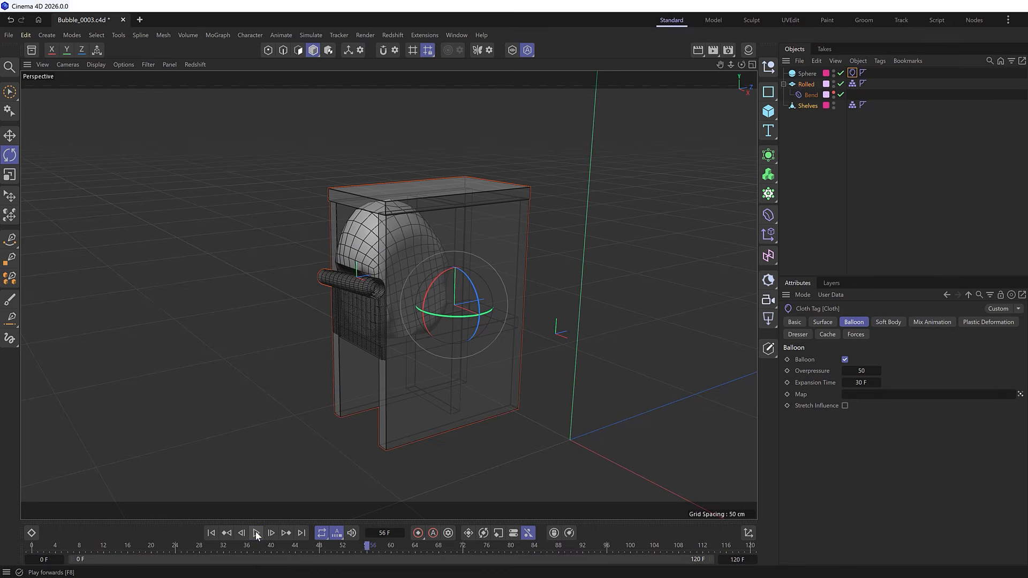
click(210, 535)
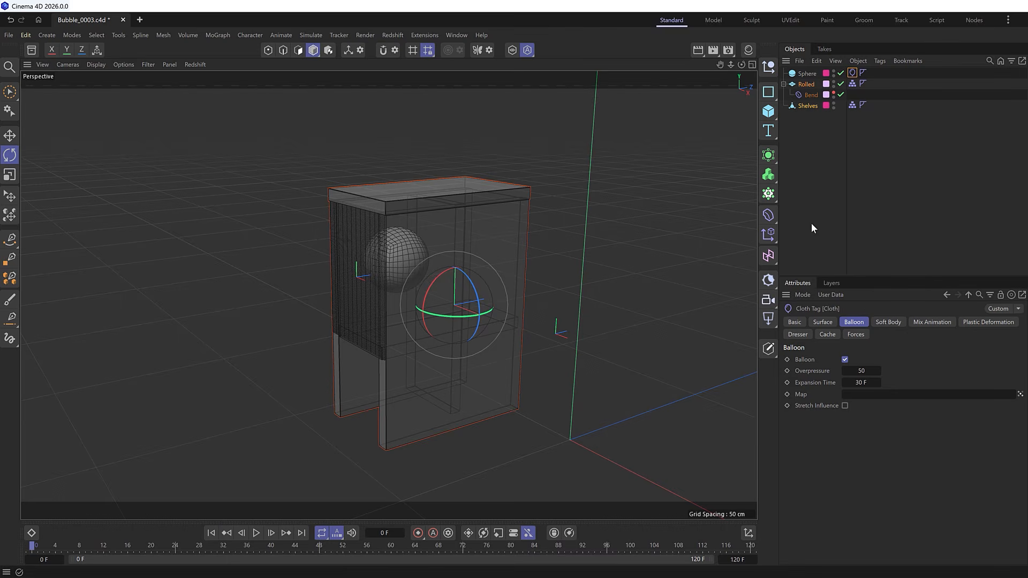
Set the simulation scene's Gravity to 0 cm in the project settings.
key(ctrl+d)
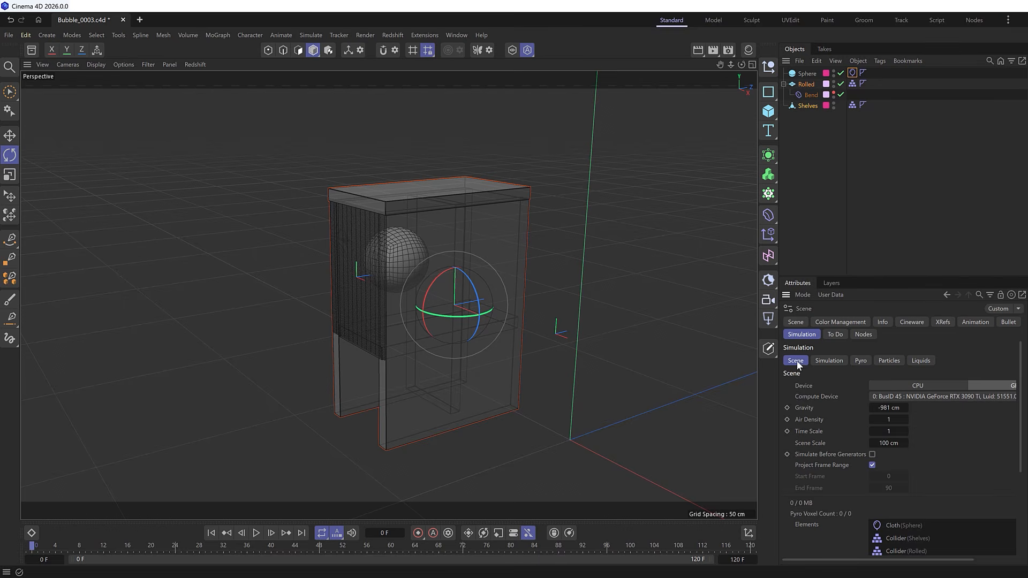
click(890, 408)
text(0)
key(Return)
Play the zero-gravity simulation to frame 51 to check how the bubble pushes out and return to frame 0.
click(257, 534)
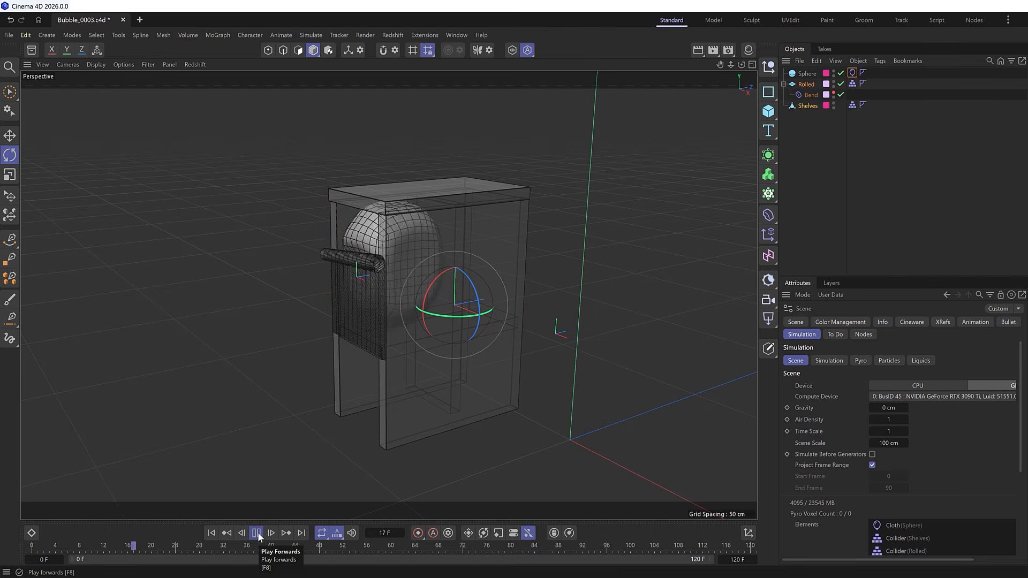
click(257, 534)
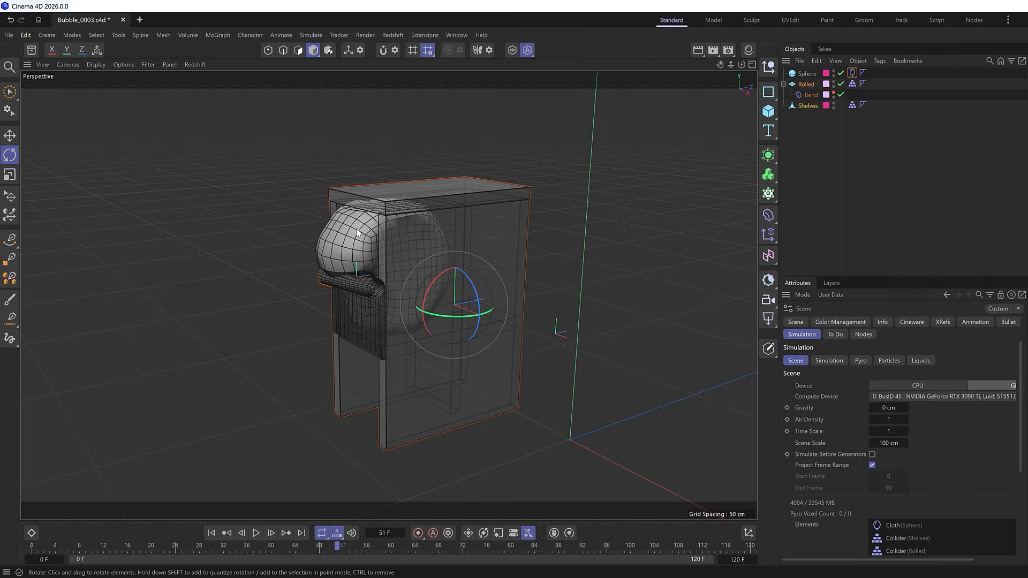
click(211, 533)
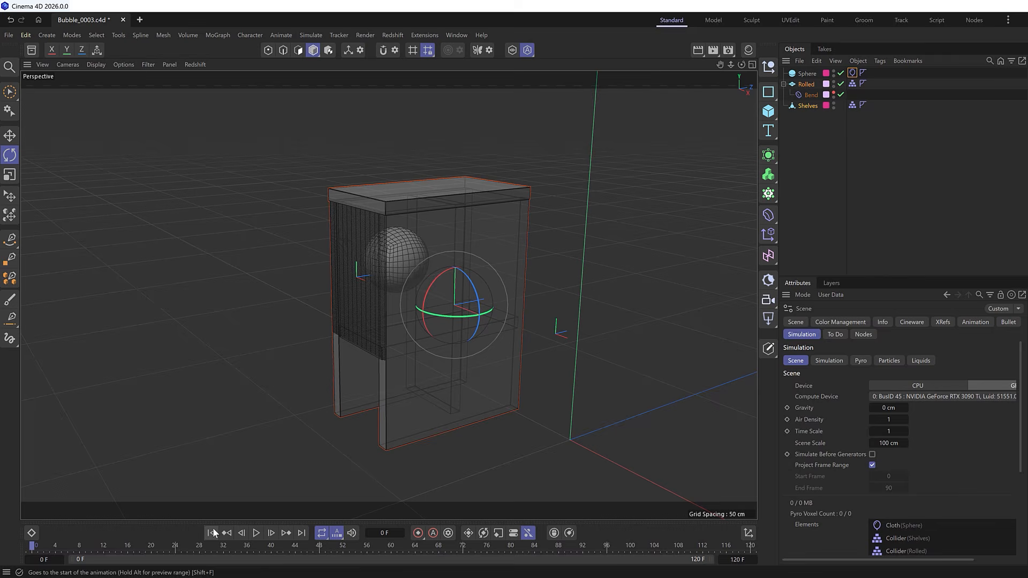
Set the Cloth tag's surface Bendiness to 100, Stretchiness to 100 and Thickness to 1 cm.
click(853, 73)
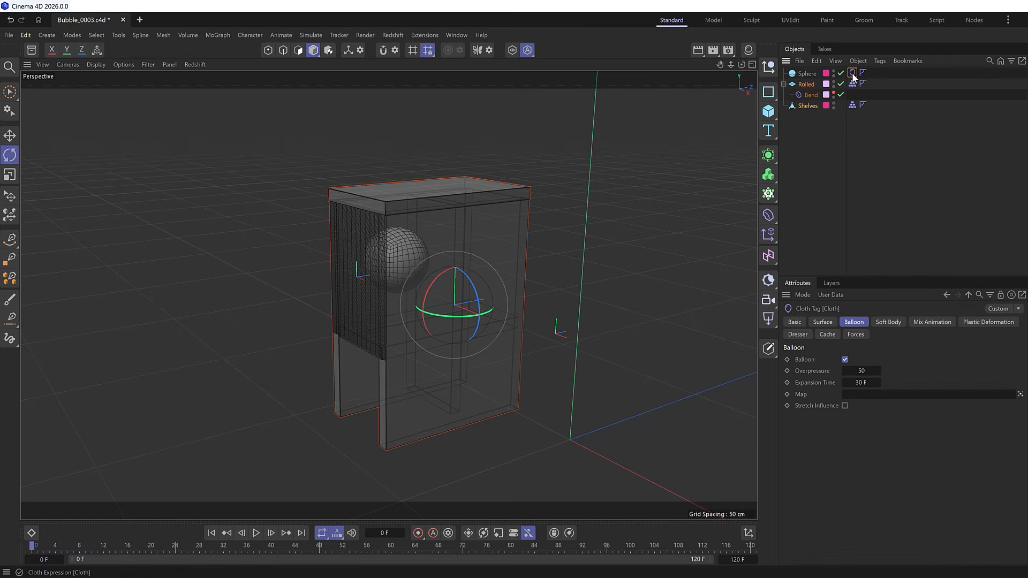
click(823, 322)
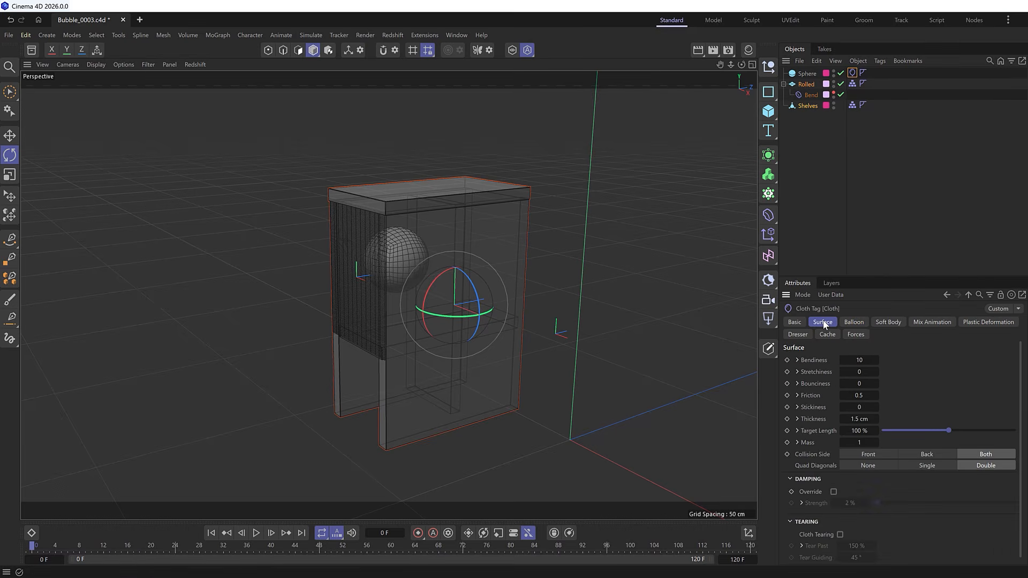
double_click(860, 360)
double_click(860, 372)
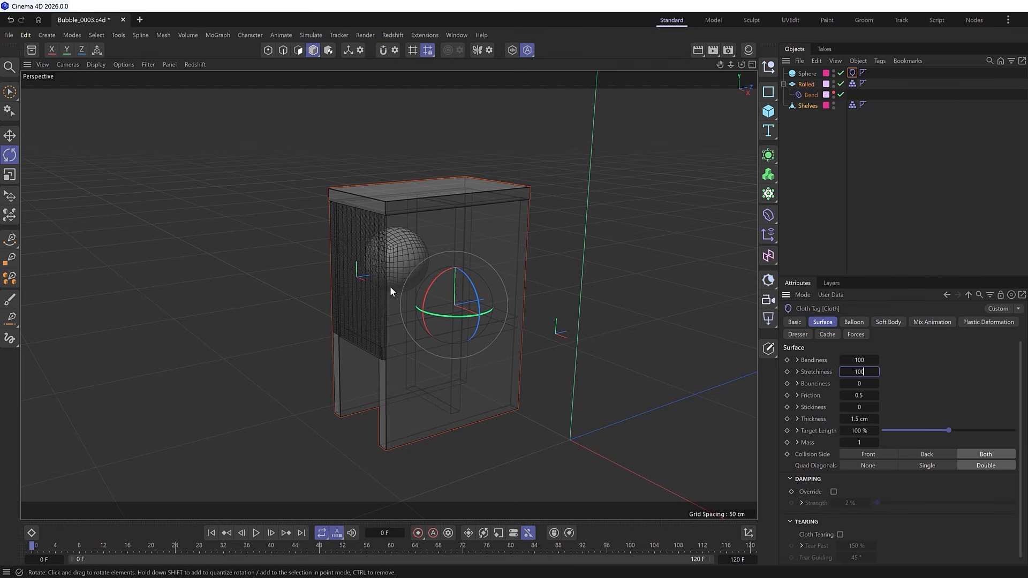
click(859, 419)
click(859, 419)
text(1)
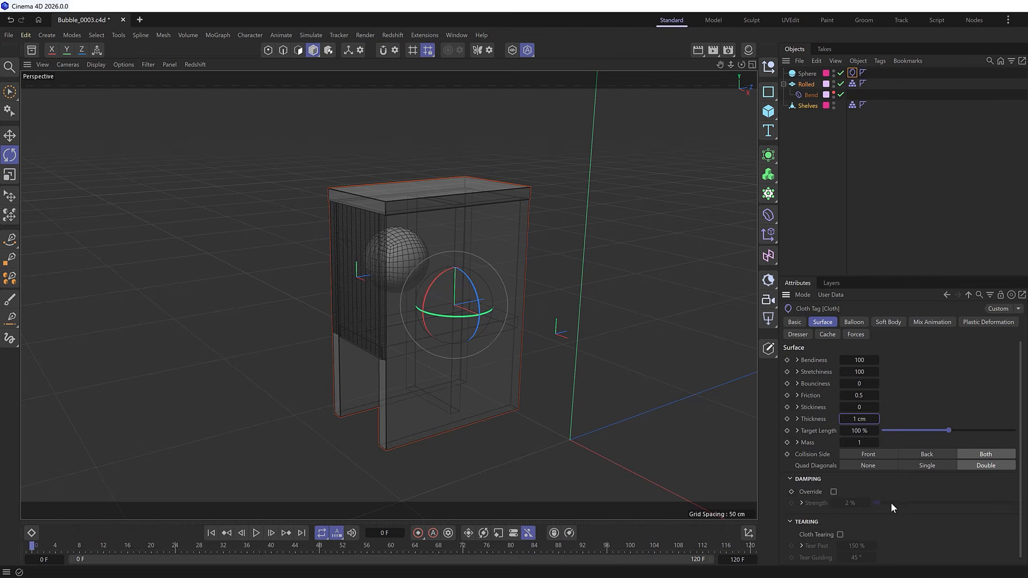
Play the simulation with the stretchier cloth to frame 71 to inspect its contact with the shutter and return to frame 0.
click(256, 533)
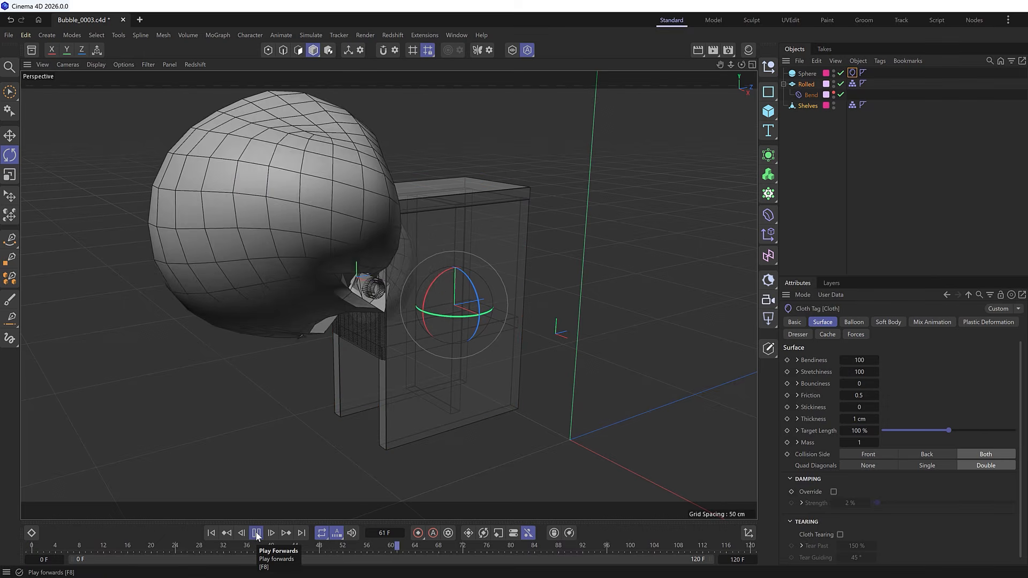
click(256, 533)
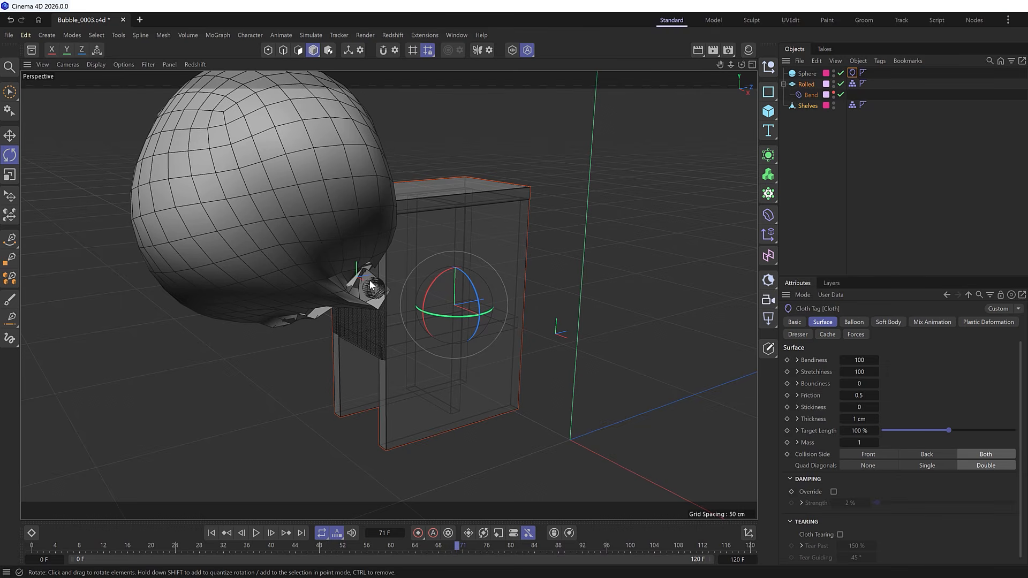
click(211, 533)
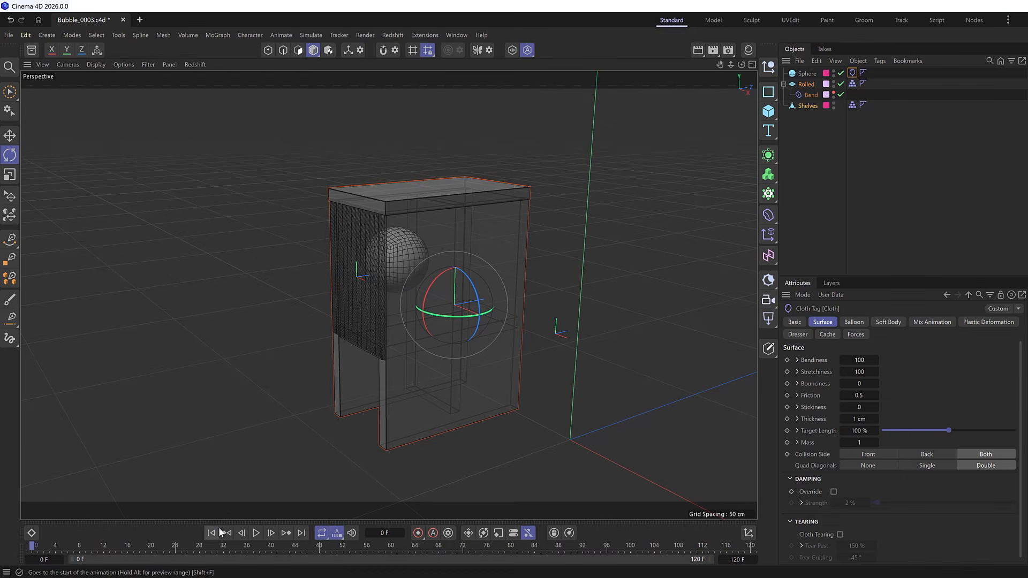
Set the project's simulation Substeps to 50 and test the result by playing to frame 31 and returning to frame 0.
click(818, 219)
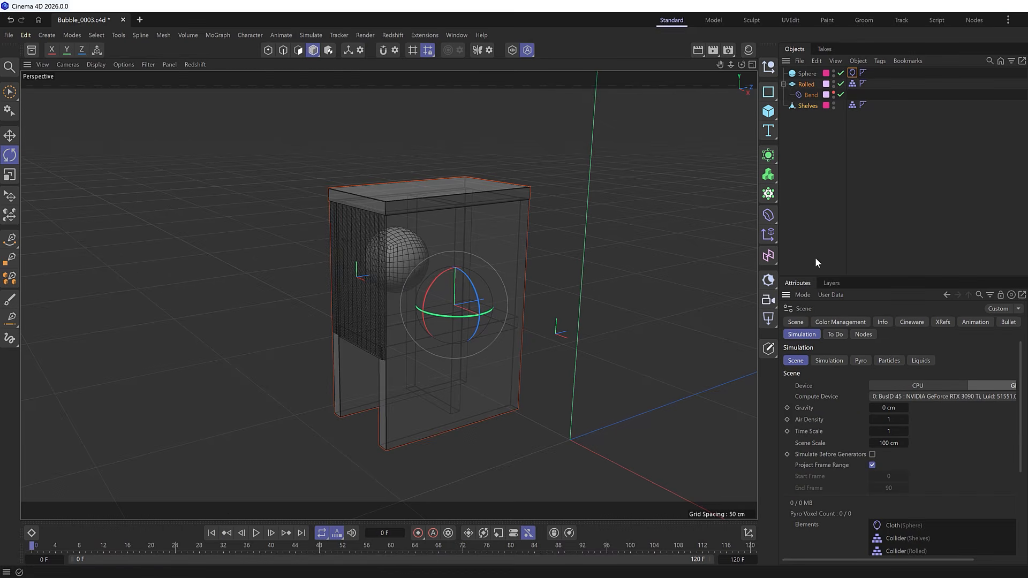
click(830, 361)
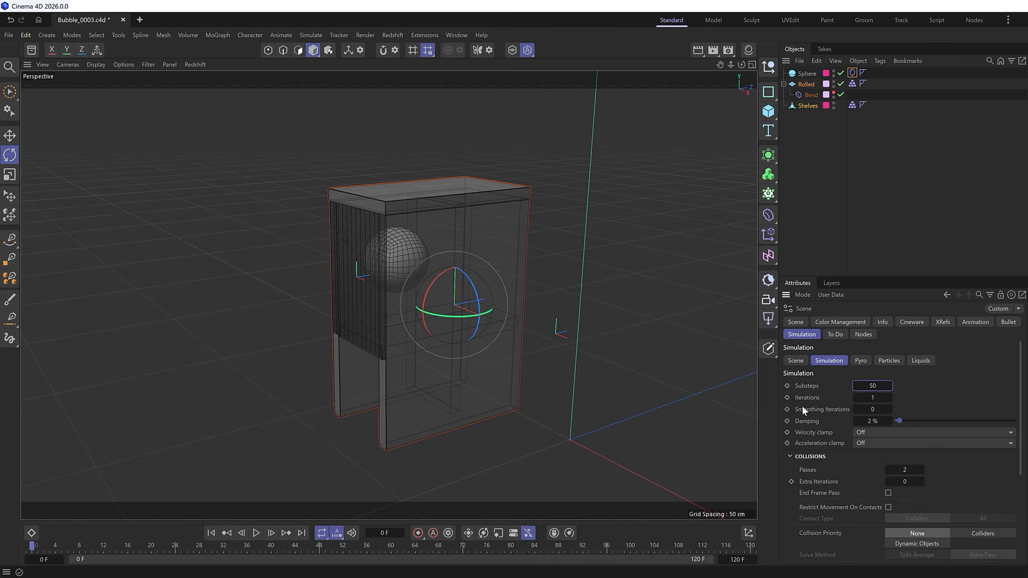
click(257, 533)
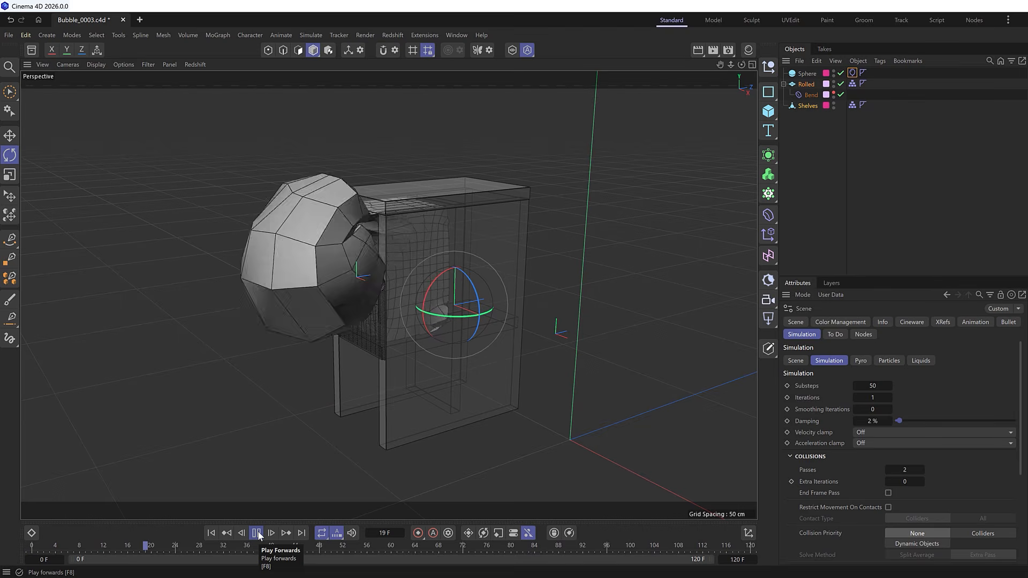
click(257, 533)
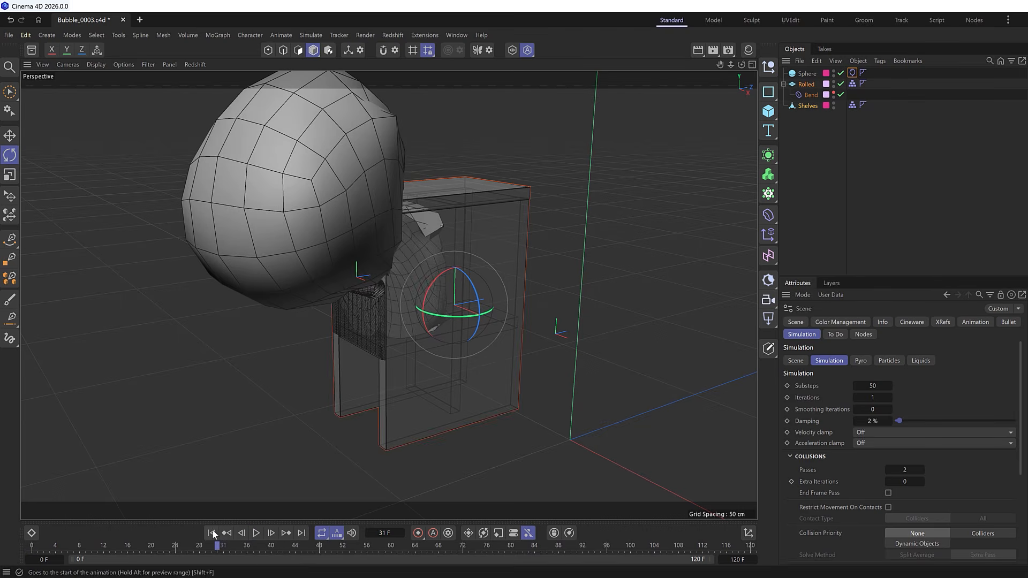
click(211, 534)
Set the simulation Iterations to 2, Smoothing Iterations to 1, collision Passes to 8 and Extra Iterations to 4.
click(873, 398)
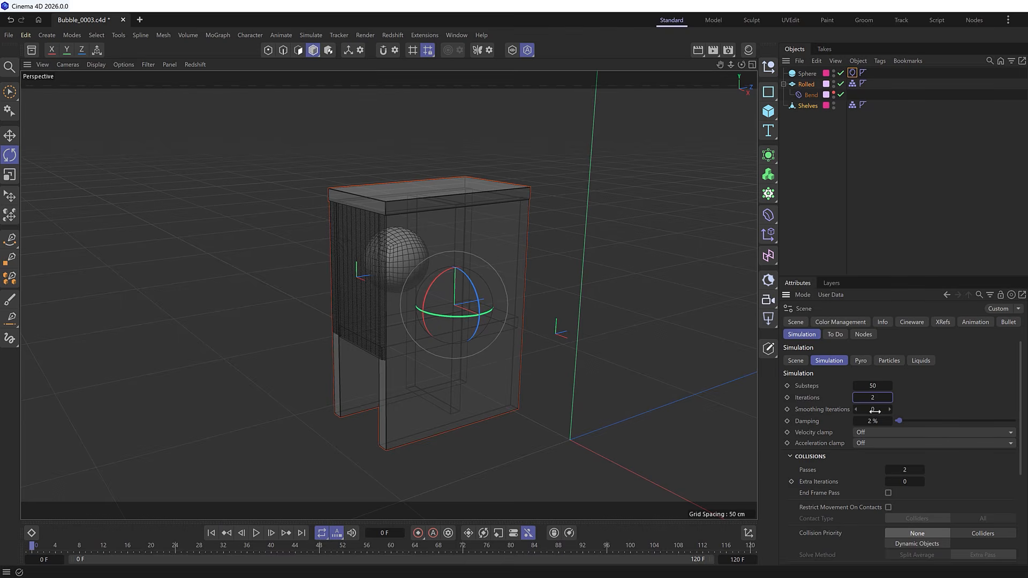
text(1)
click(903, 470)
text(8)
click(905, 482)
Play the simulation to frame 66 to check how the bubble leaves the cabinet with the refined collision settings.
click(257, 533)
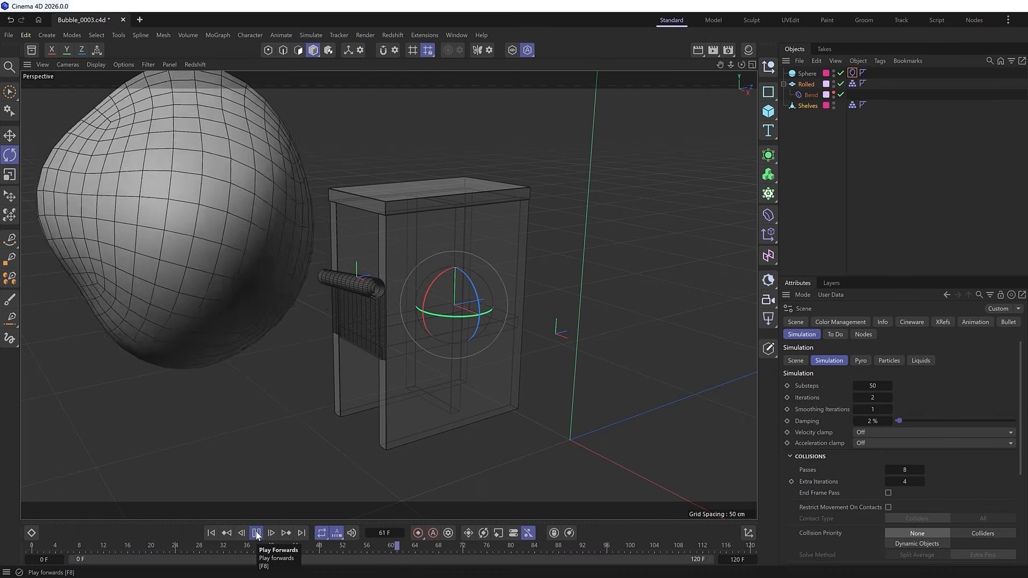
click(256, 533)
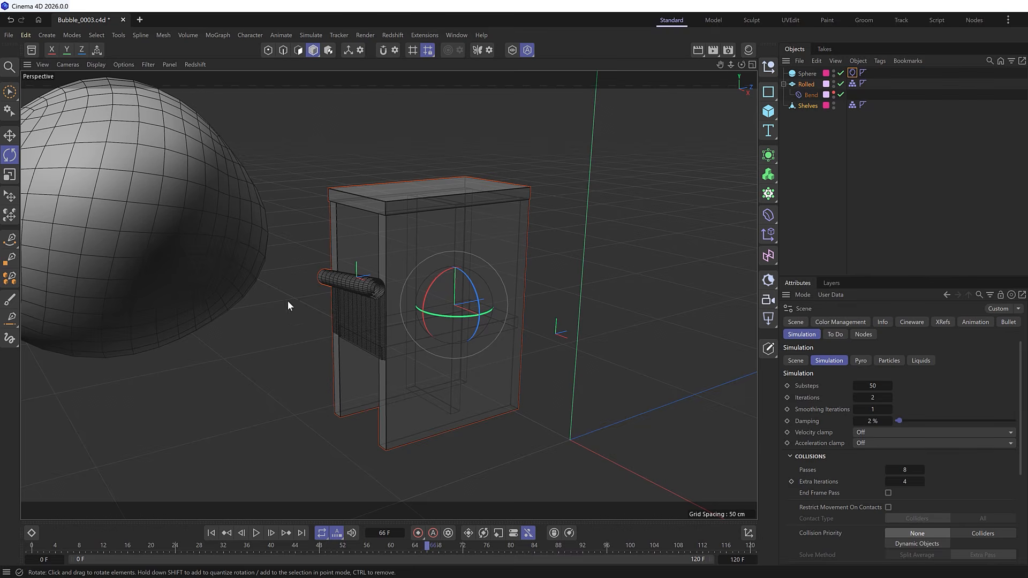
Return the bubble simulation to frame 0 and add a Wind force to the scene.
click(211, 533)
click(312, 36)
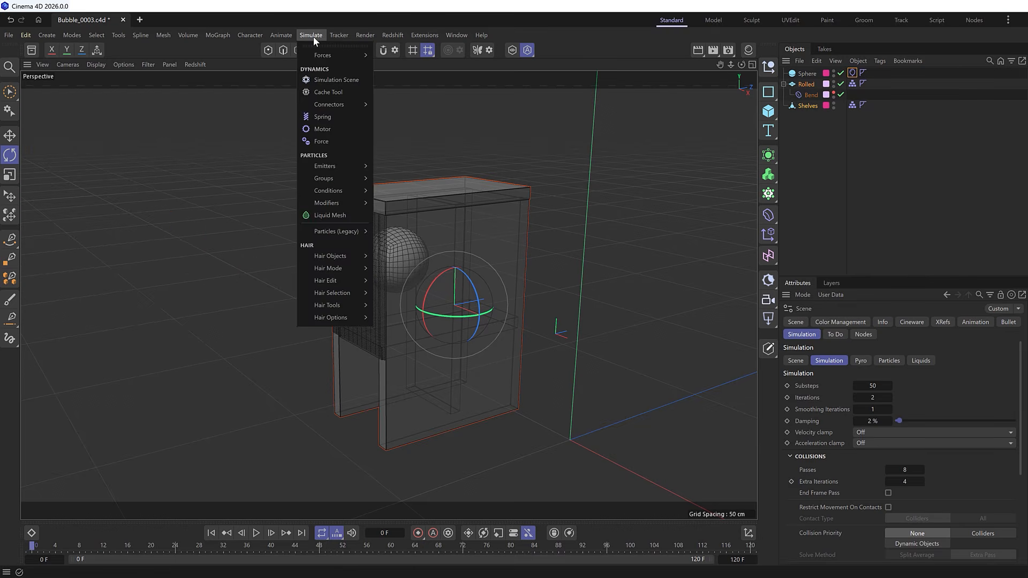
mouse_move(318, 54)
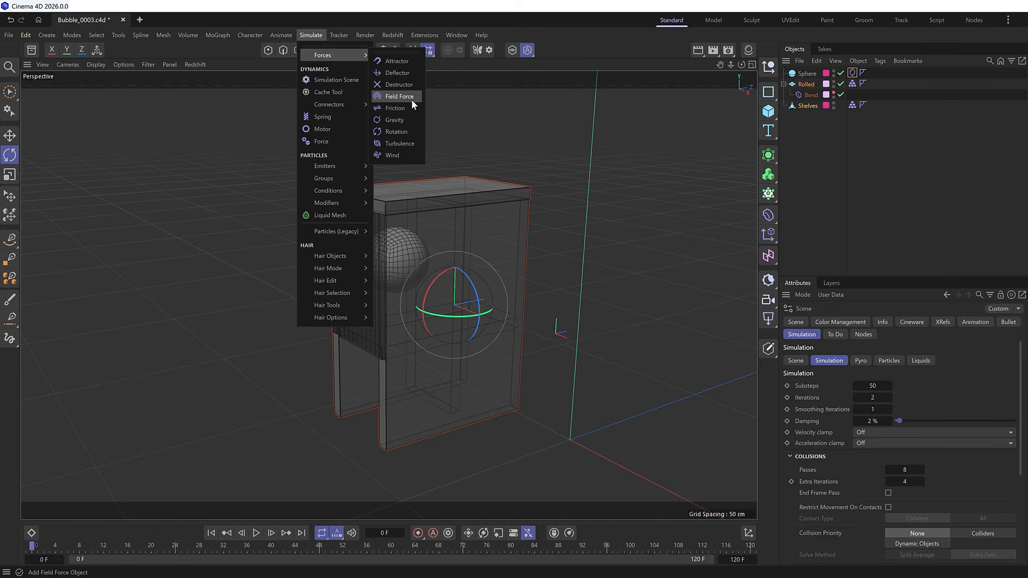
click(407, 156)
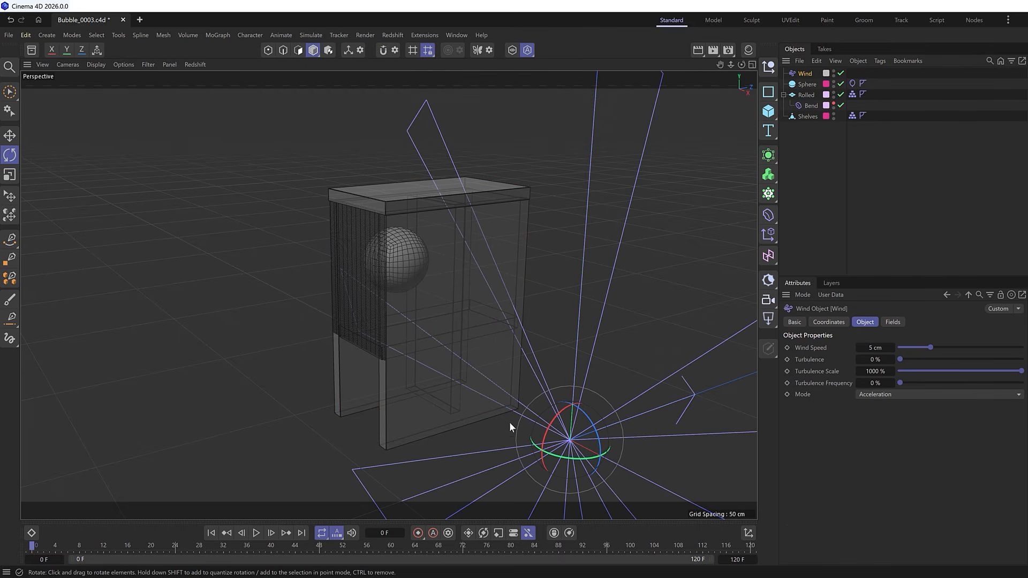
scroll(510, 426, down, 6)
alt+middle_drag(546, 443, 519, 408)
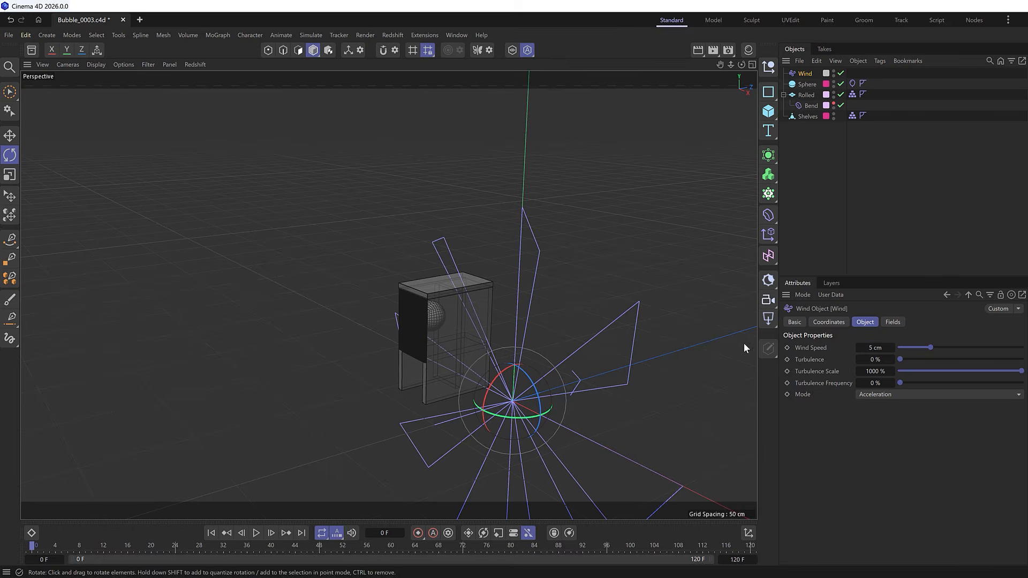
Set the Wind object's pitch rotation to 90° so that it blows upward.
click(828, 322)
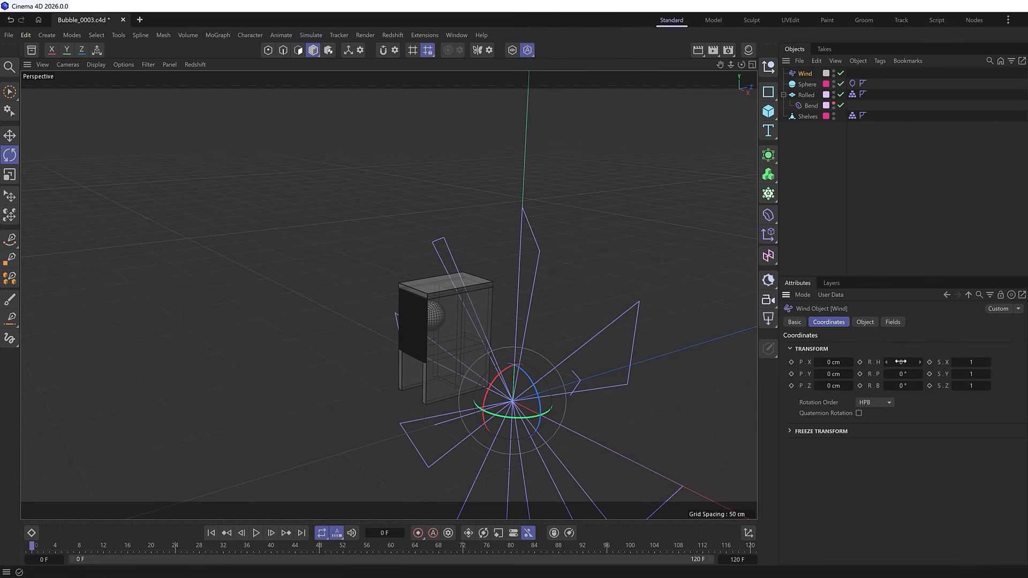
drag(903, 374, 943, 373)
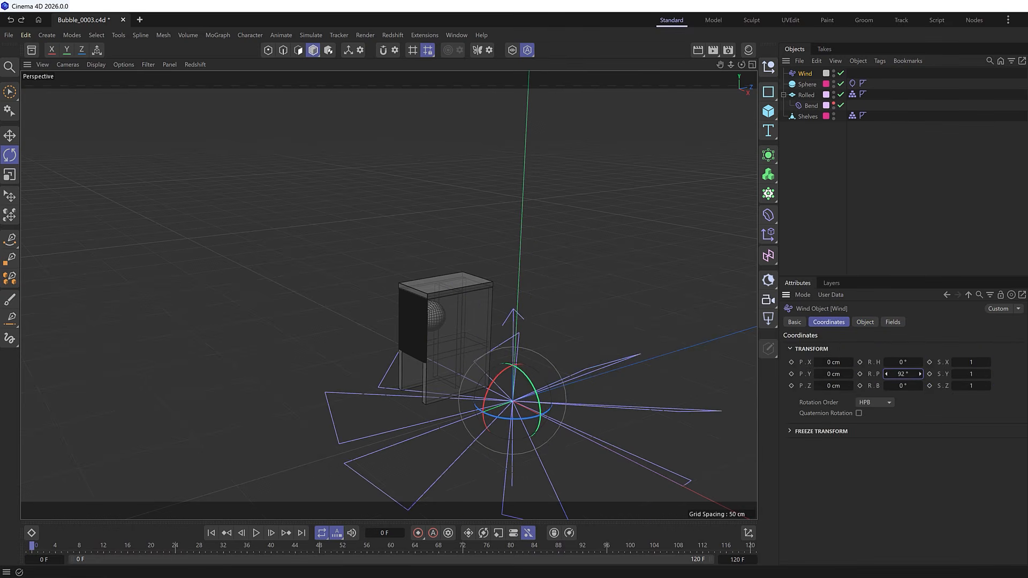
double_click(903, 374)
text(90)
key(Return)
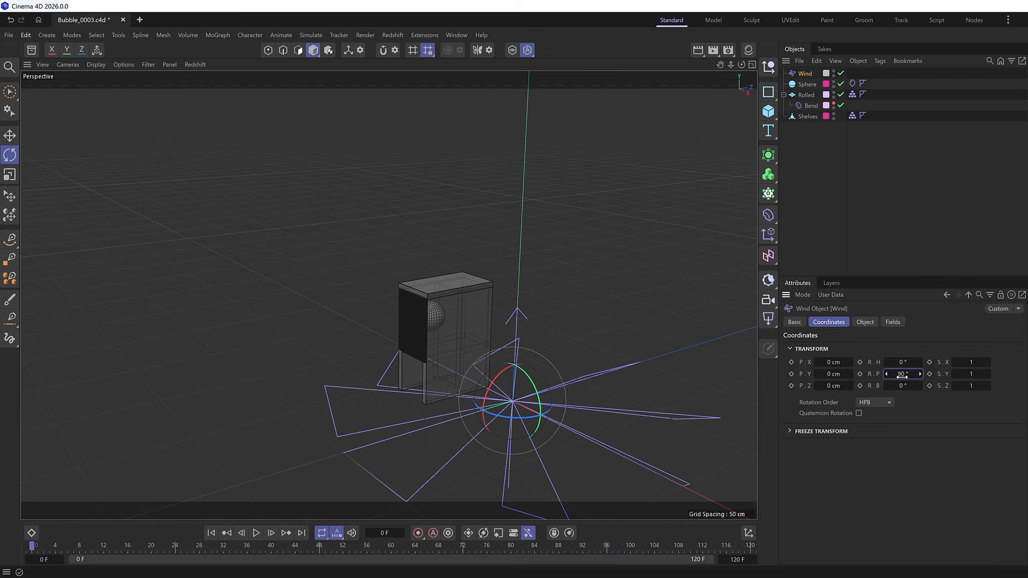
Play the simulation to frame 53 to see how the upward wind affects the bubble and return to frame 0.
click(256, 533)
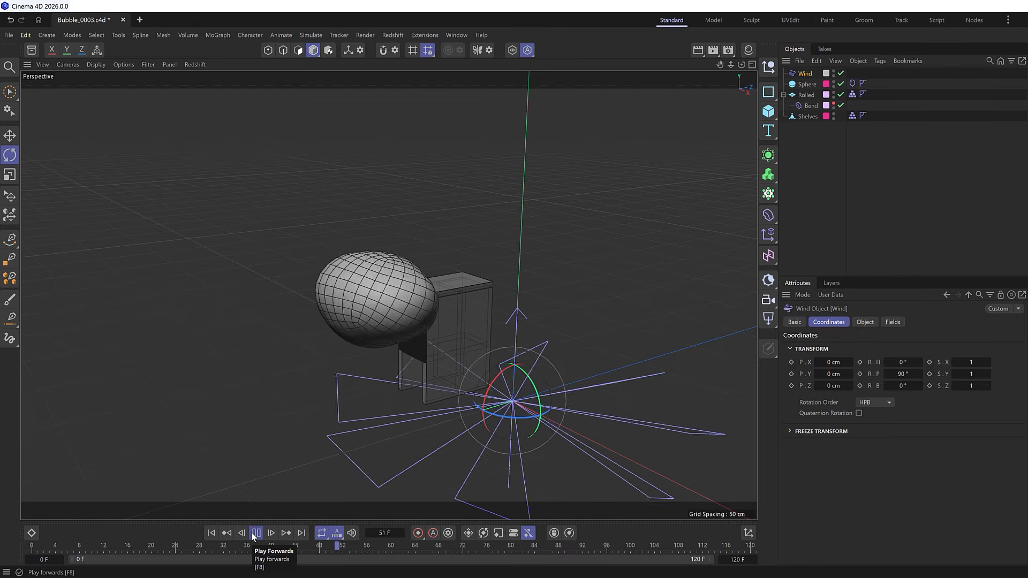
click(256, 533)
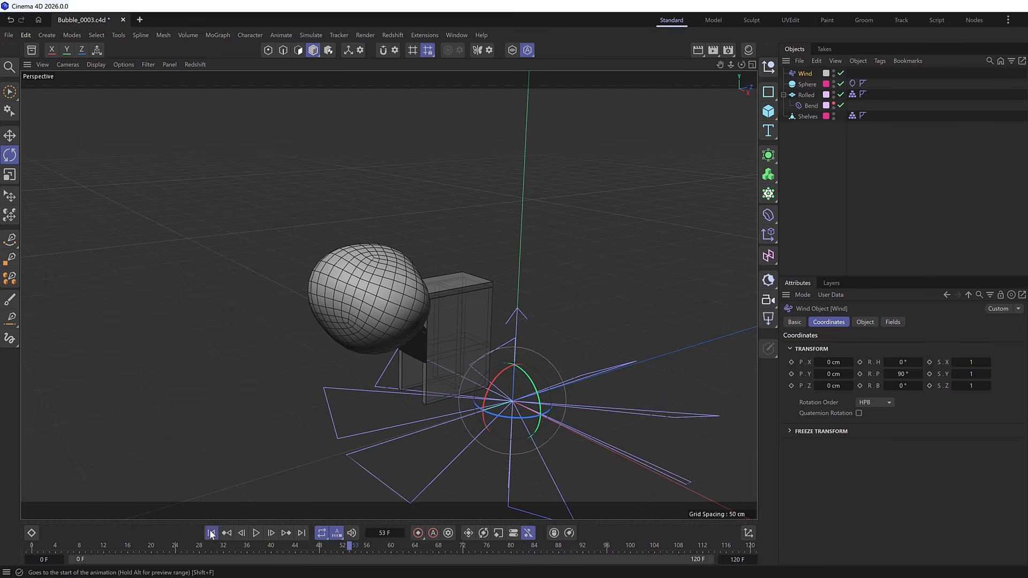
click(211, 533)
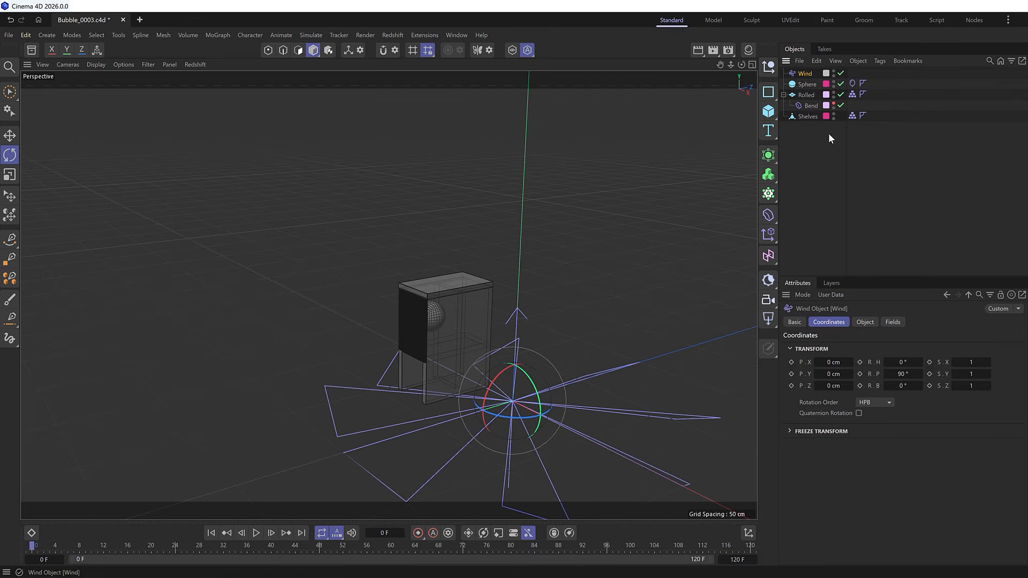
Adjust the Wind object's Wind Speed and play the bubble simulation again.
click(865, 323)
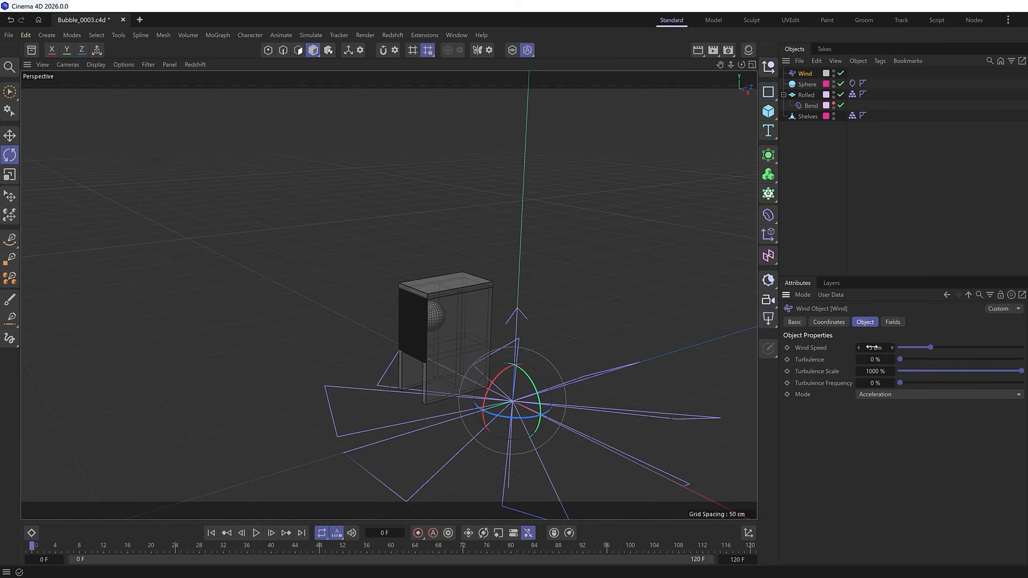
click(872, 348)
key(Return)
click(256, 533)
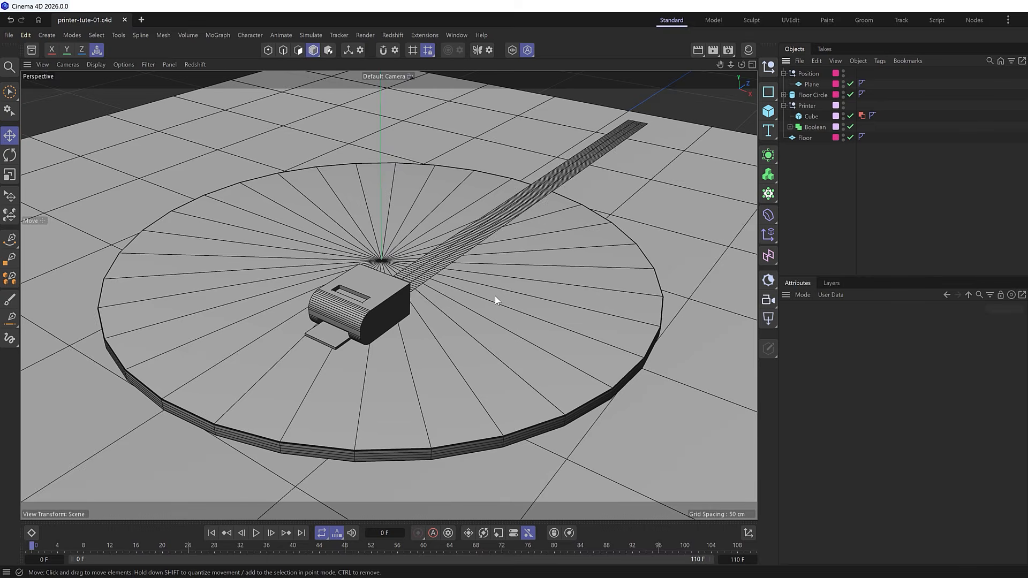
Inspect the printer model in printer-tute-01.c4d and the parts inside its Boolean generator.
scroll(359, 288, up, 5)
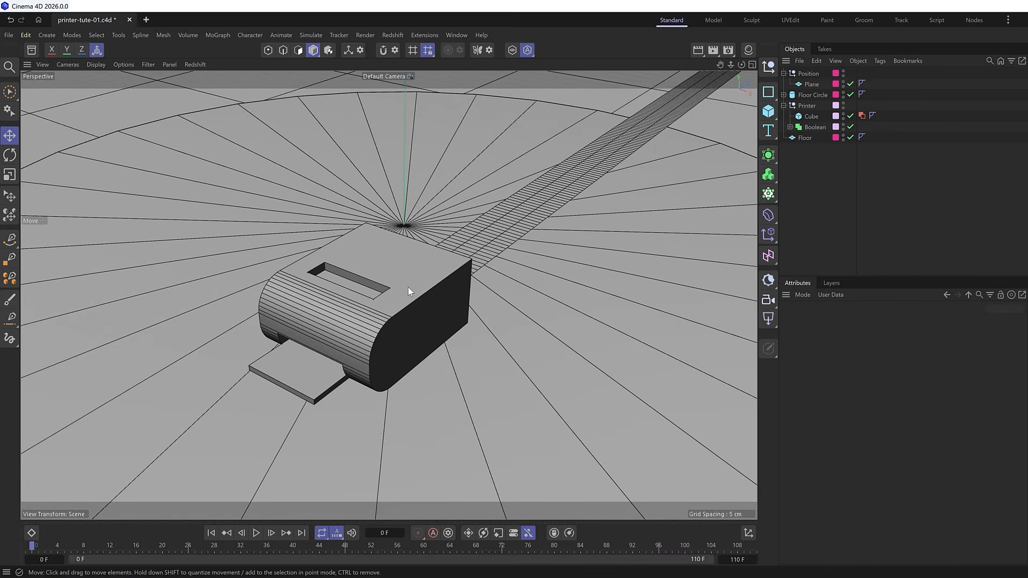
click(809, 126)
click(790, 127)
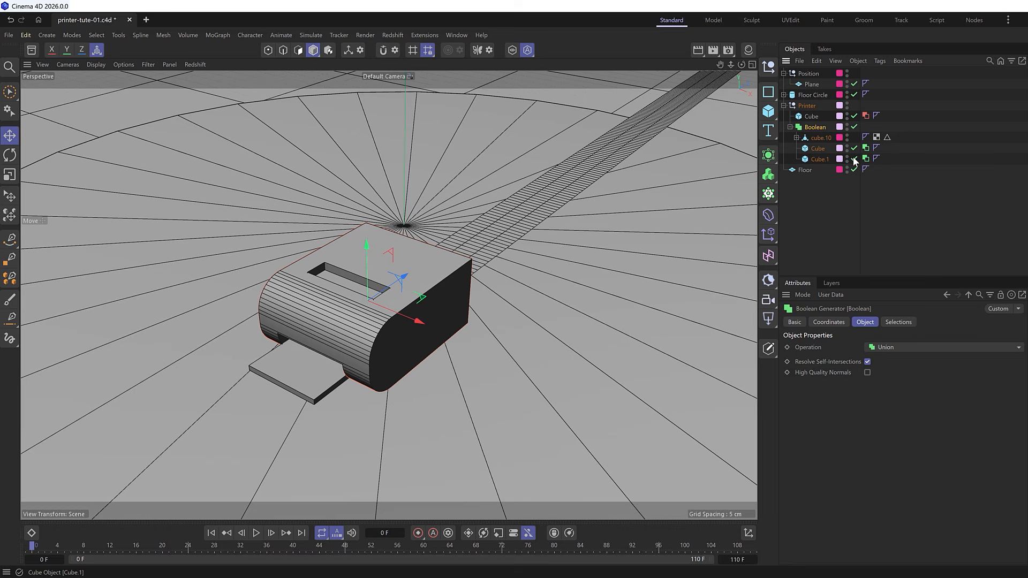
click(790, 127)
scroll(424, 263, down, 5)
alt+drag(424, 262, 452, 266)
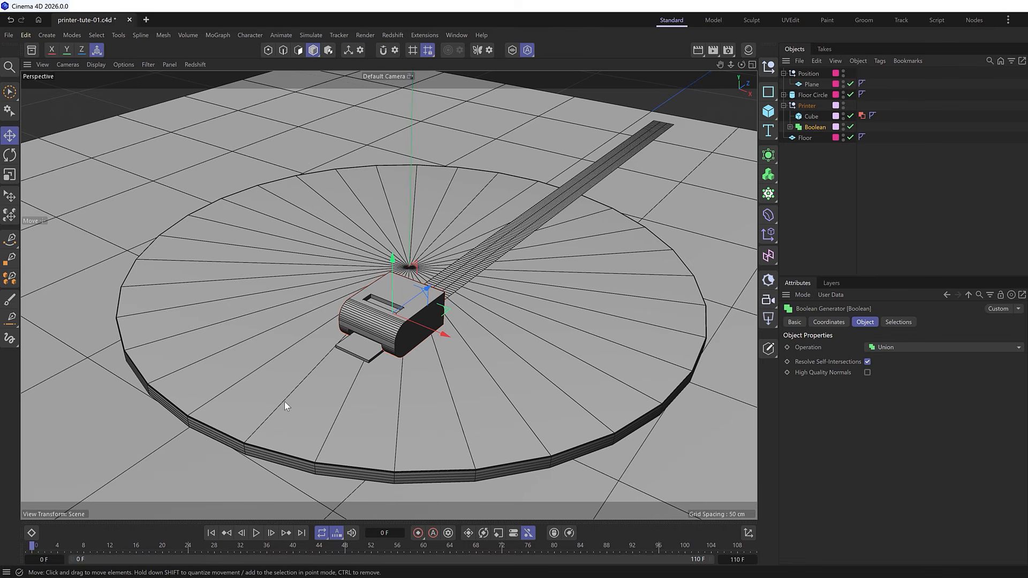
Review the paper Plane's dimensions and the Position null's coordinates, play the feed animation to frame 105 and return to frame 0.
click(811, 84)
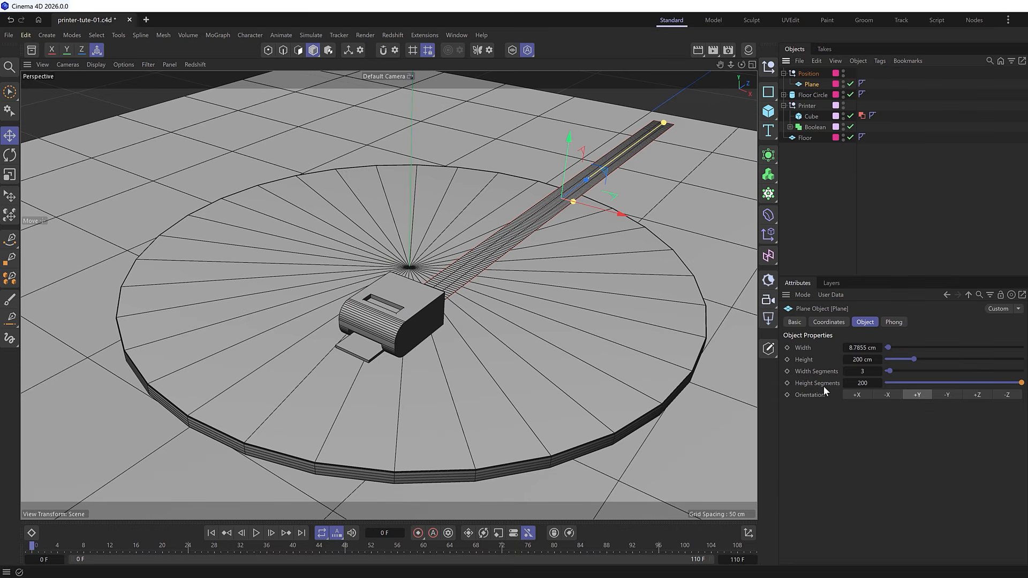
click(830, 321)
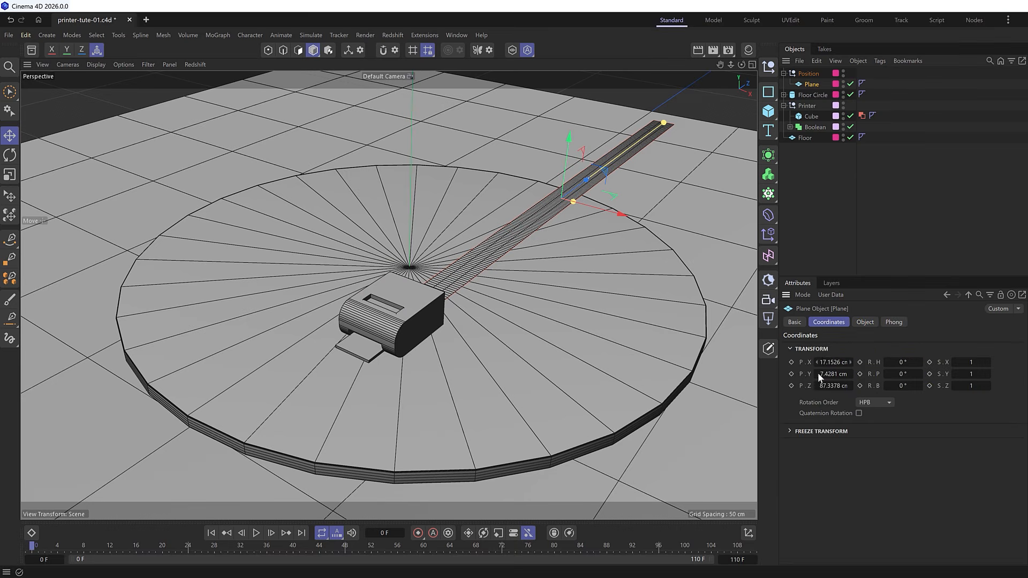
click(806, 74)
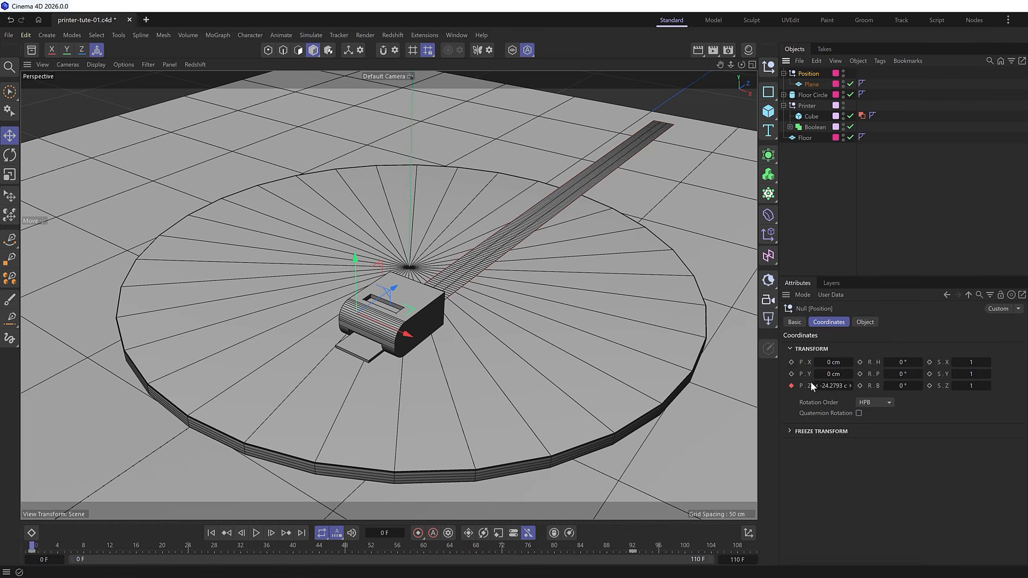
click(256, 533)
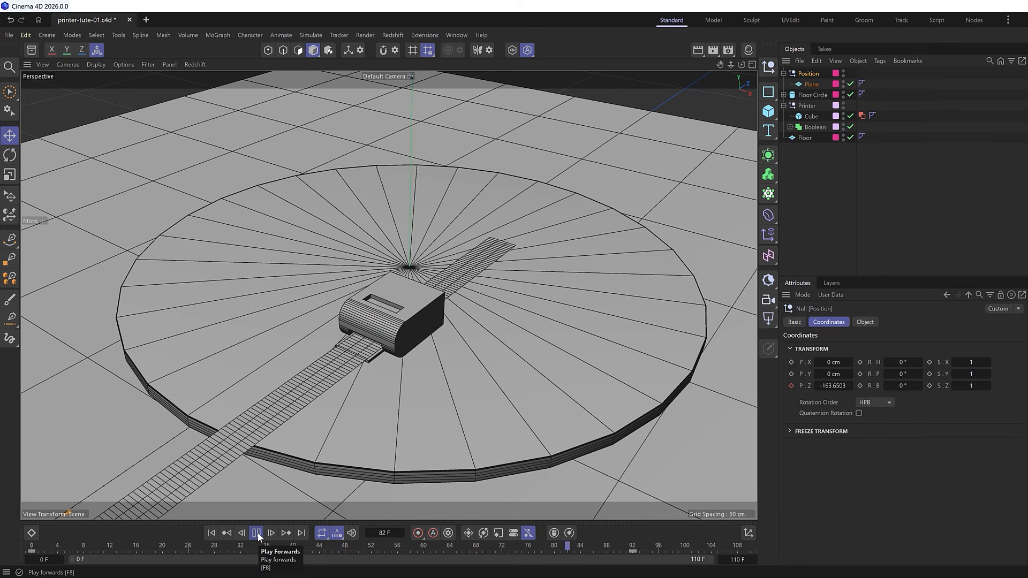
click(257, 532)
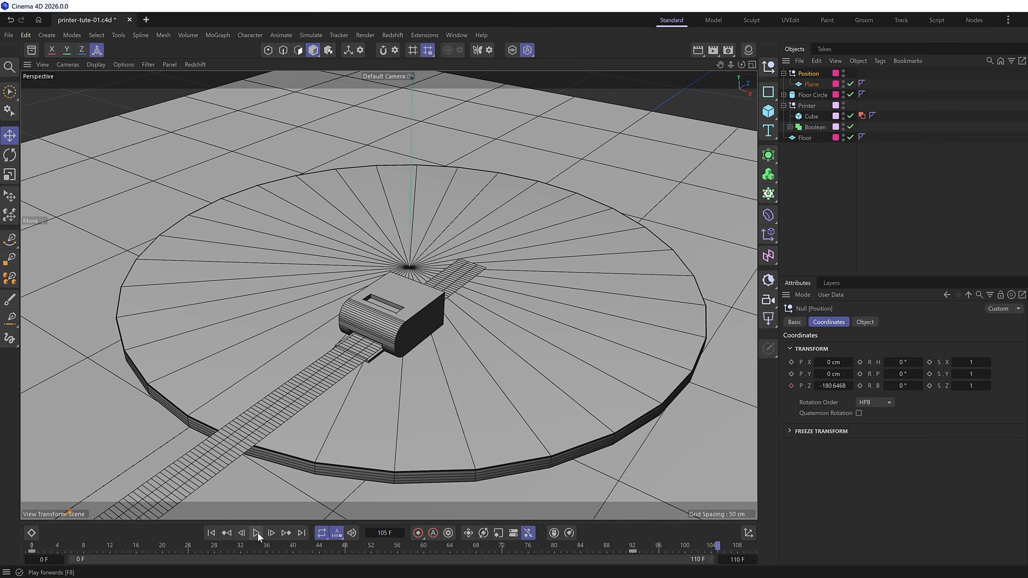
click(210, 533)
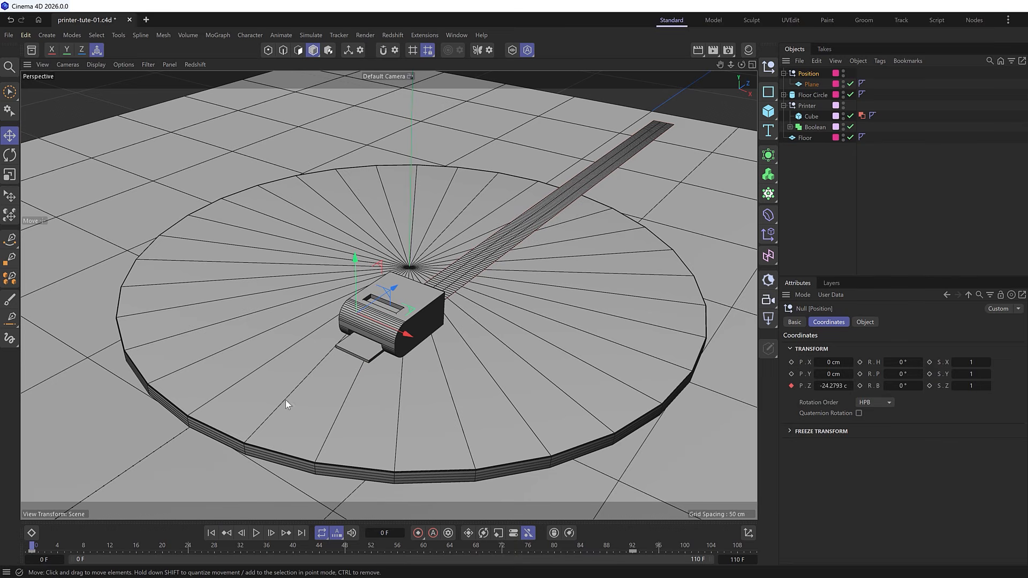
Add a Cloth simulation tag to the paper Plane under the Position null.
click(808, 83)
click(879, 61)
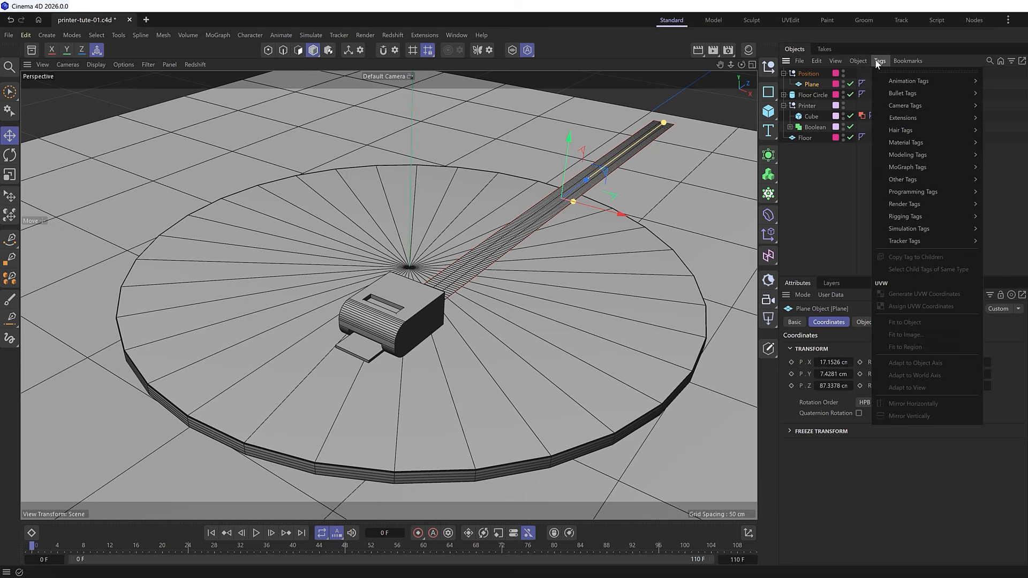
mouse_move(904, 228)
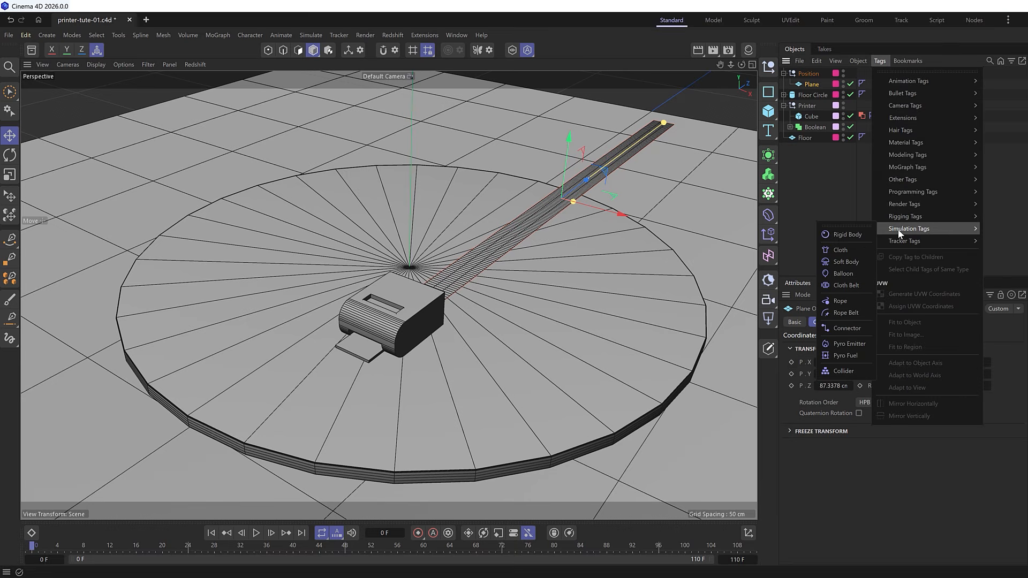
click(811, 84)
key(shift+c)
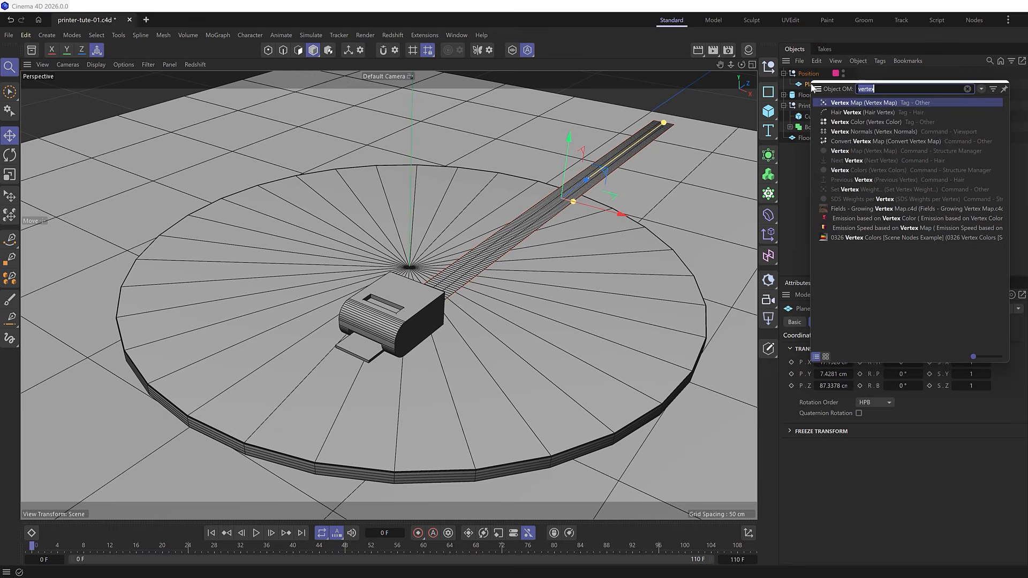
text(cloth)
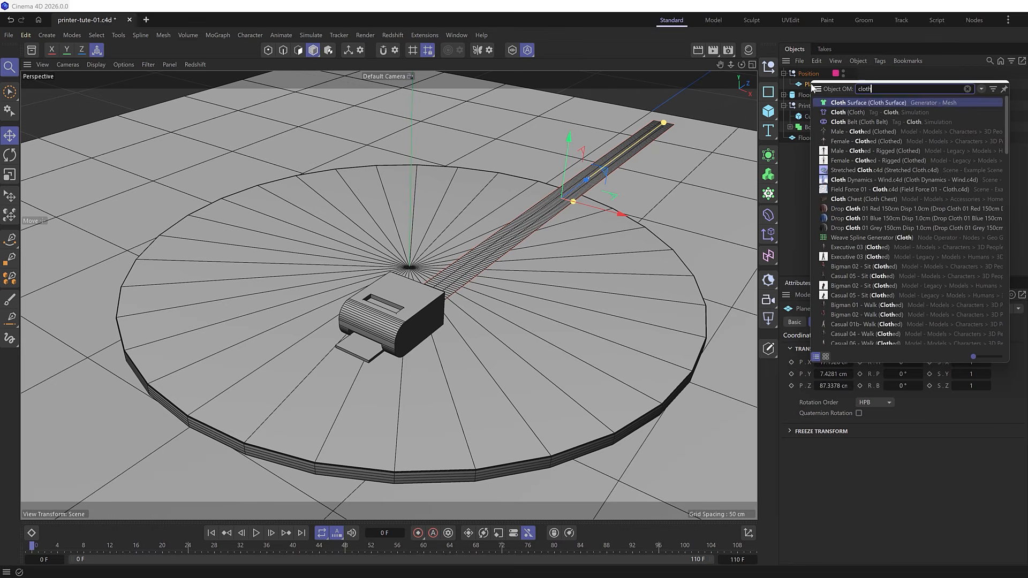
click(848, 112)
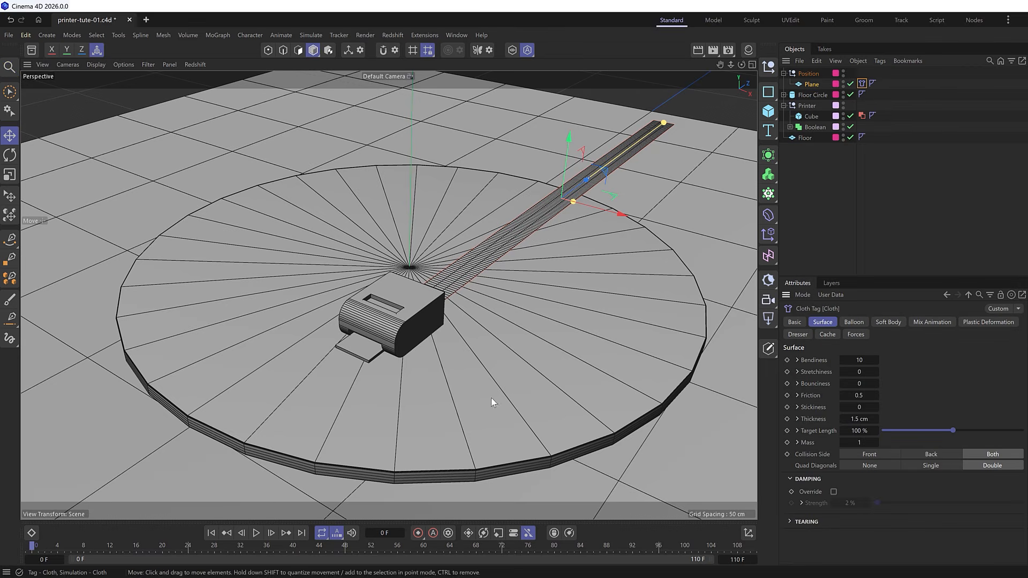
Play the cloth simulation to frame 10 to check how the paper falls and return to frame 0.
click(257, 533)
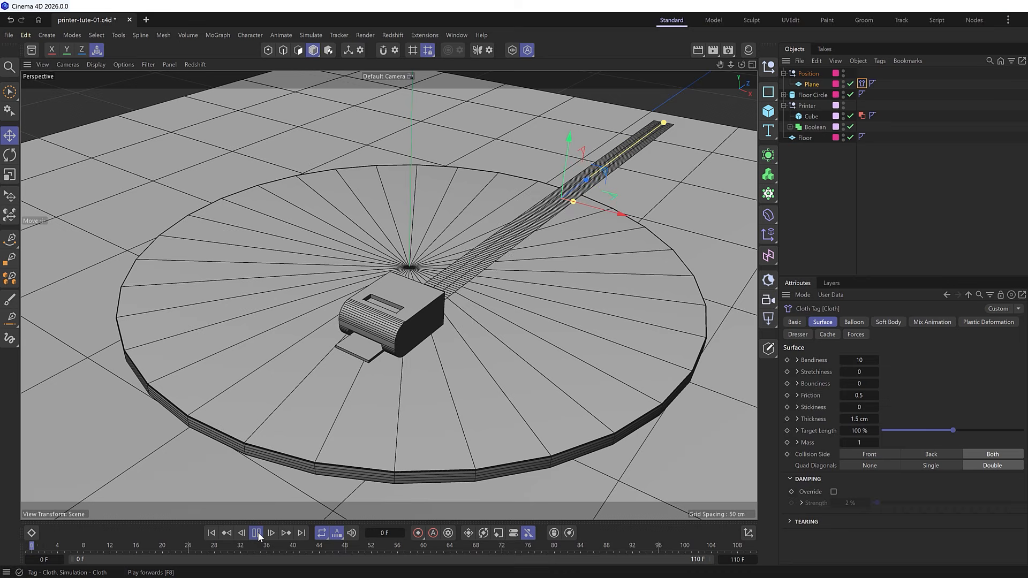
click(257, 533)
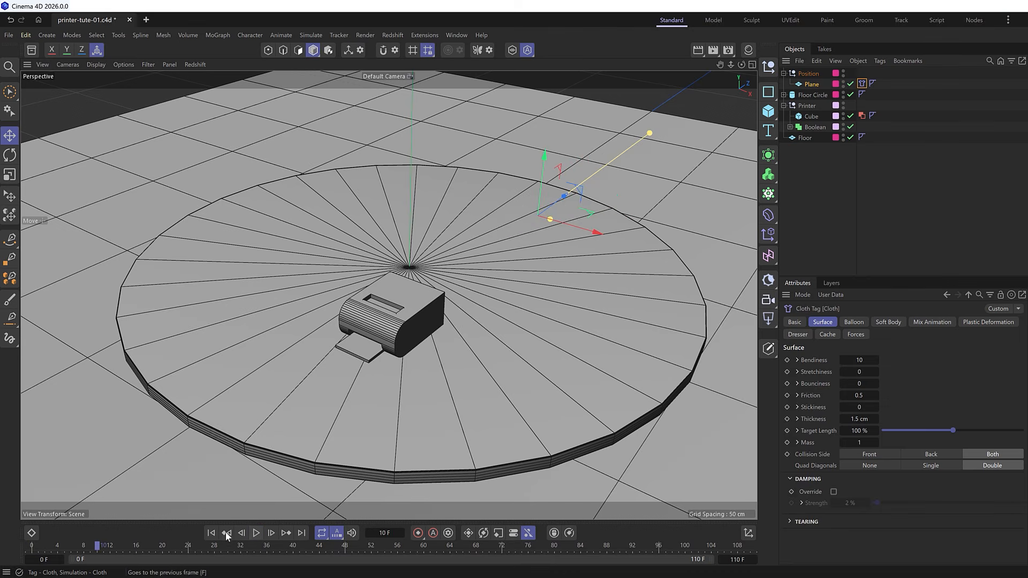
click(210, 533)
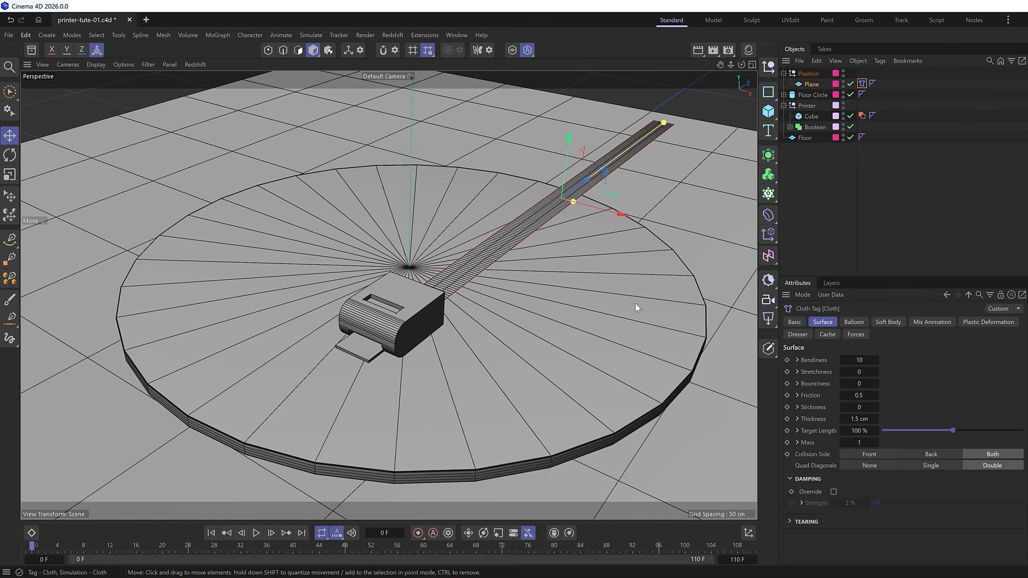
Add Collider tags to the printer's tray Cube and the Floor Circle, and test the collision by playing to frame 33.
click(811, 116)
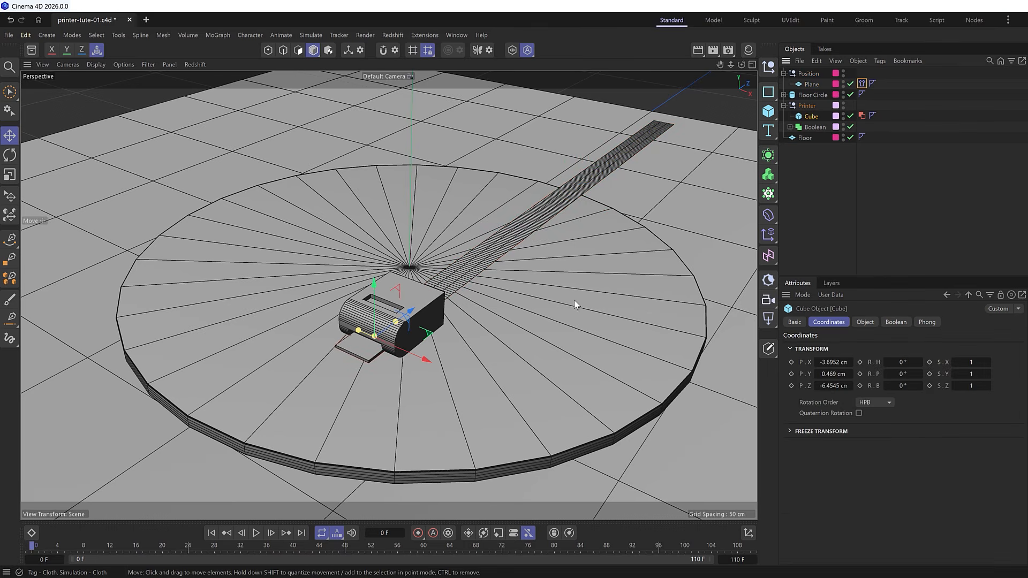
ctrl+click(812, 95)
key(shift+c)
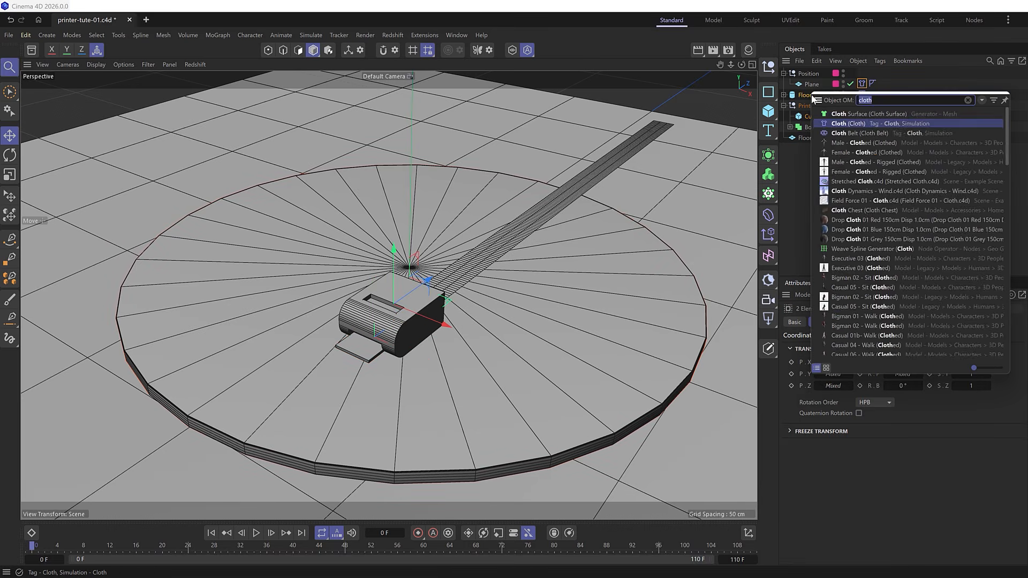
text(collid)
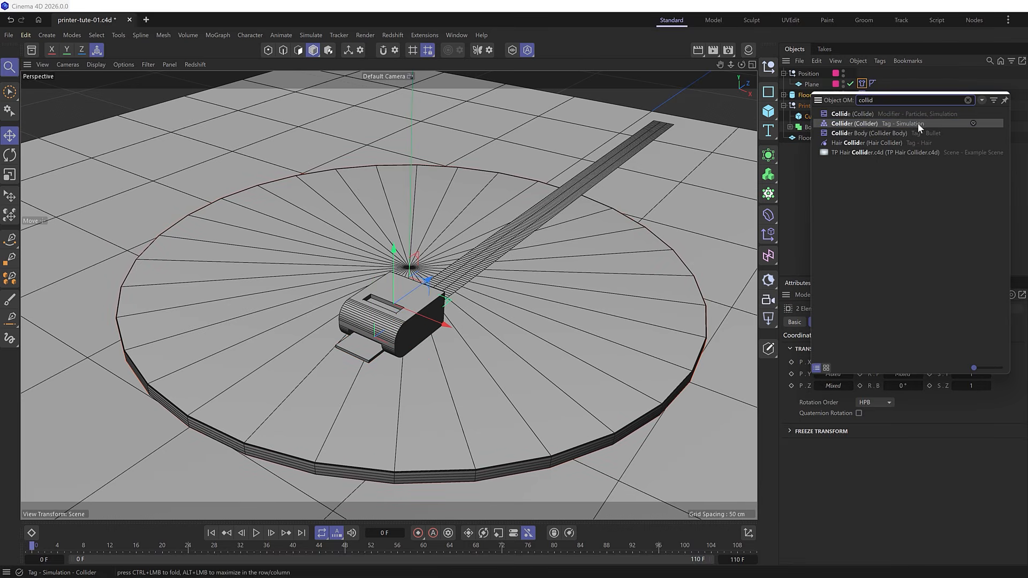
click(946, 123)
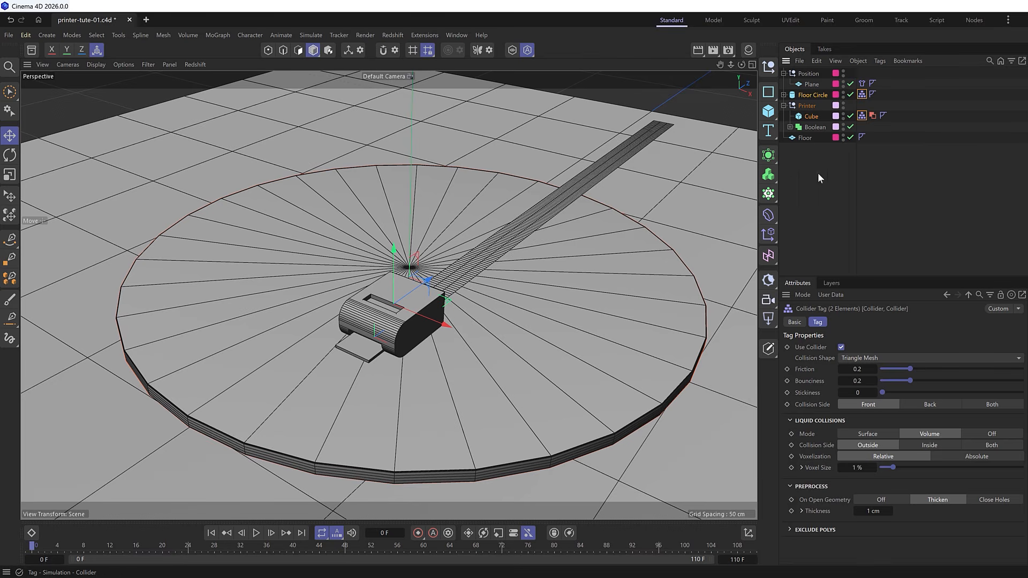
click(256, 534)
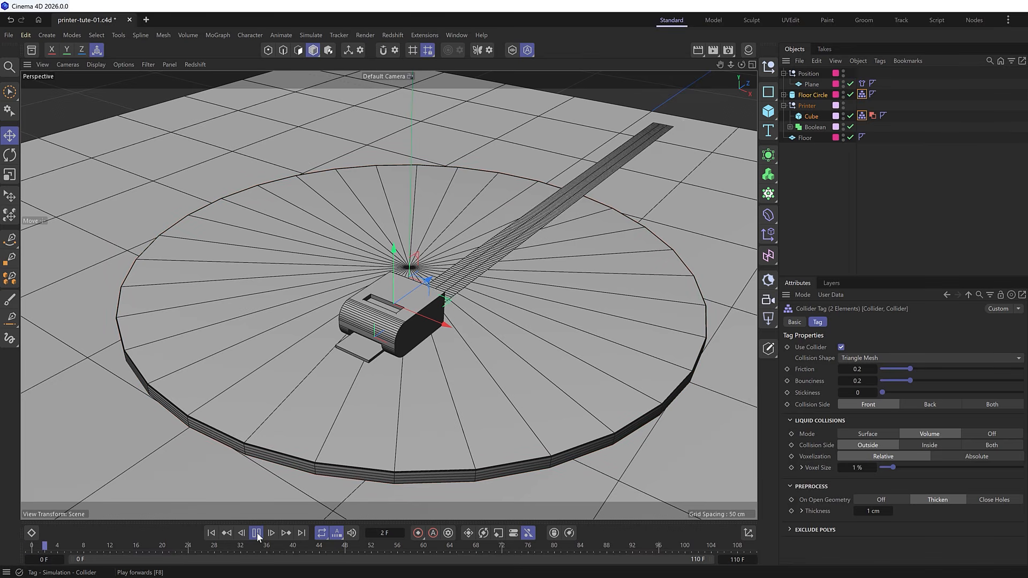
click(257, 534)
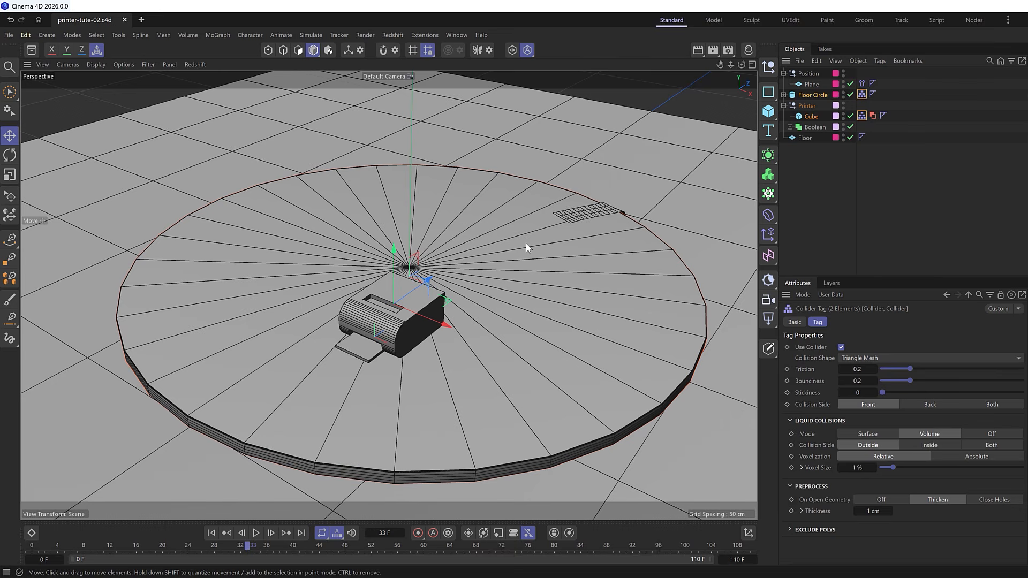
Return to frame 0 and enable With Pins in the Mix Animation settings of the paper Plane's Cloth tag.
click(212, 533)
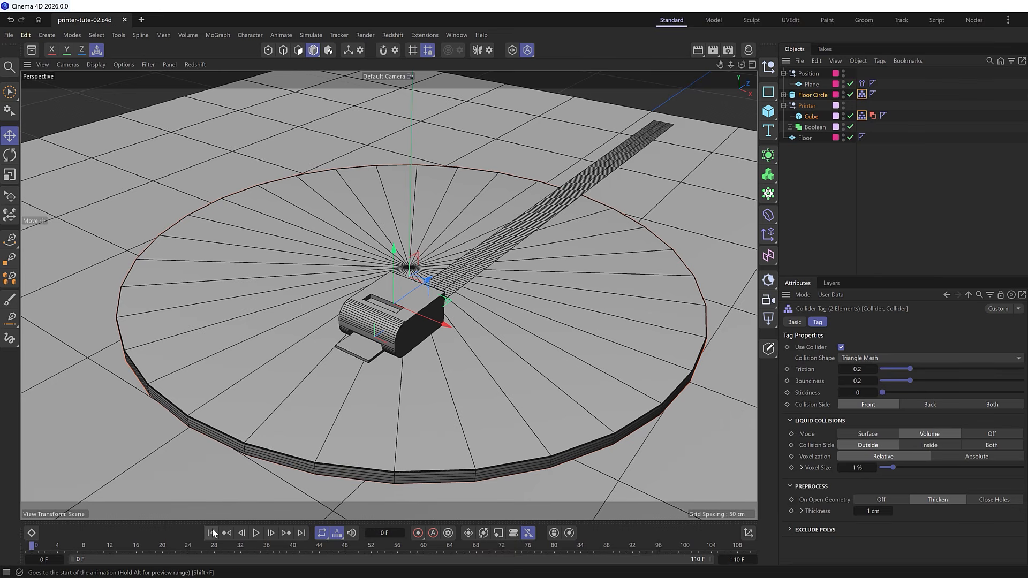
click(862, 84)
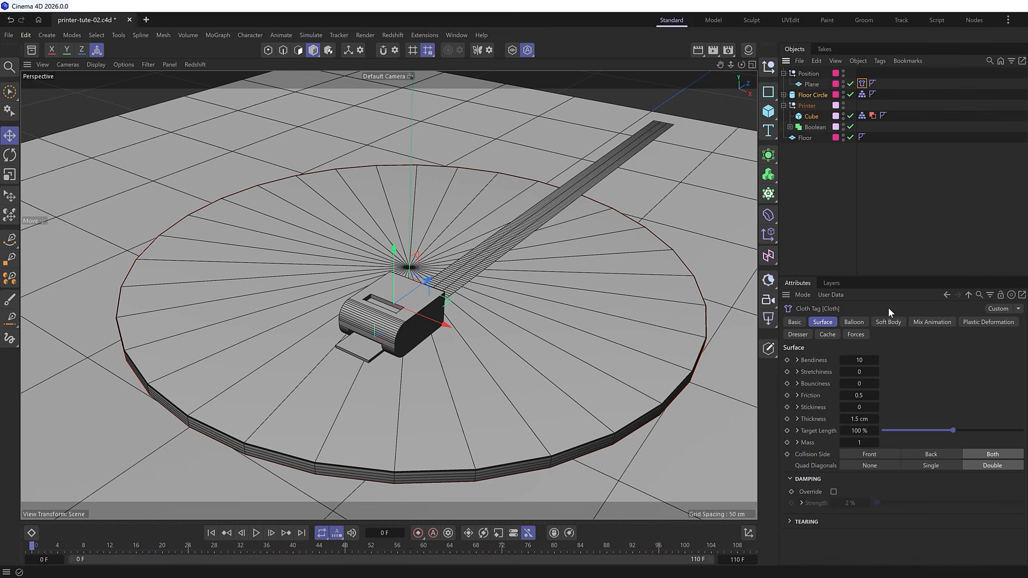
click(931, 324)
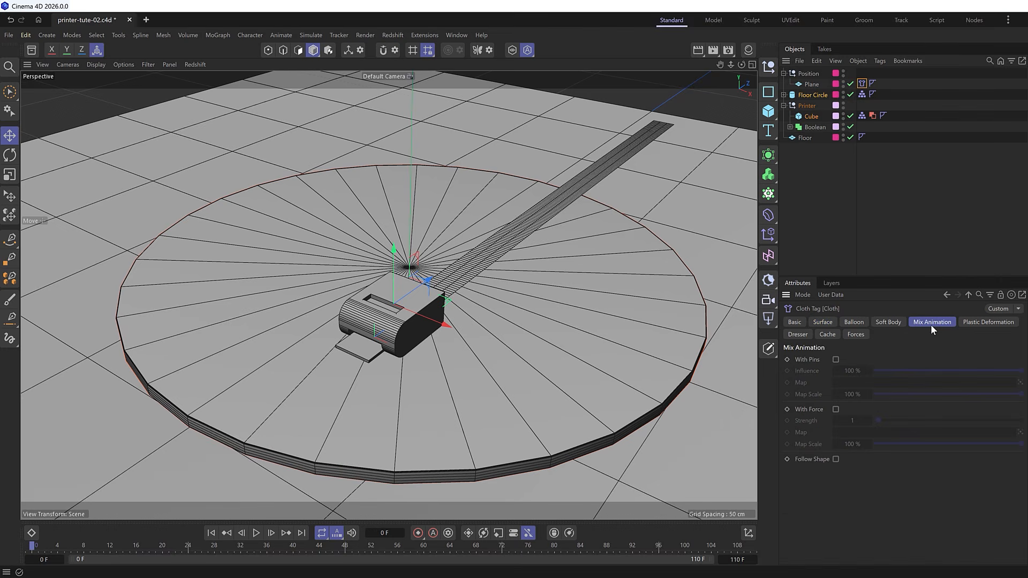
click(836, 360)
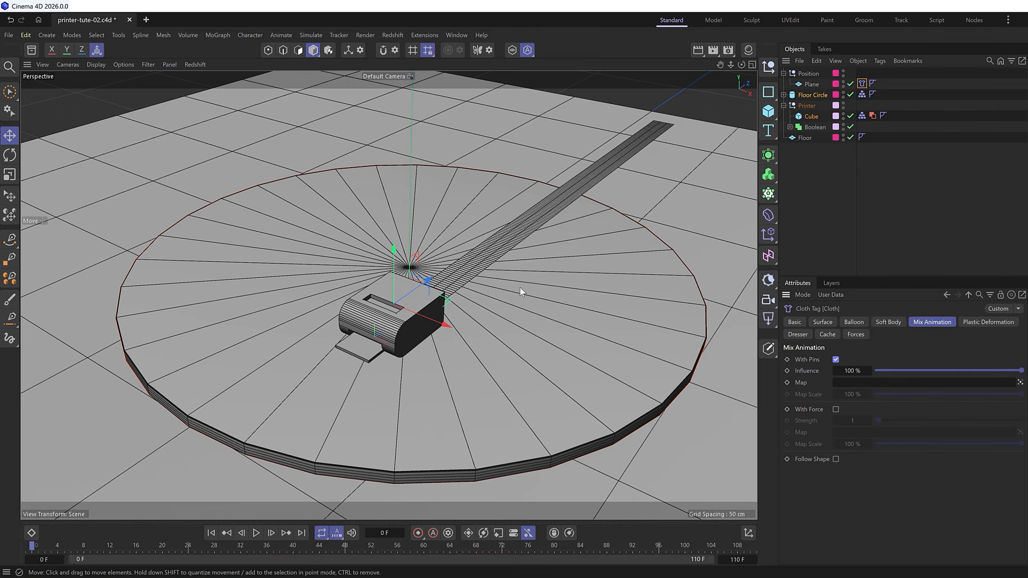
Play the fully pinned paper simulation to frame 55 and return to frame 0.
click(256, 533)
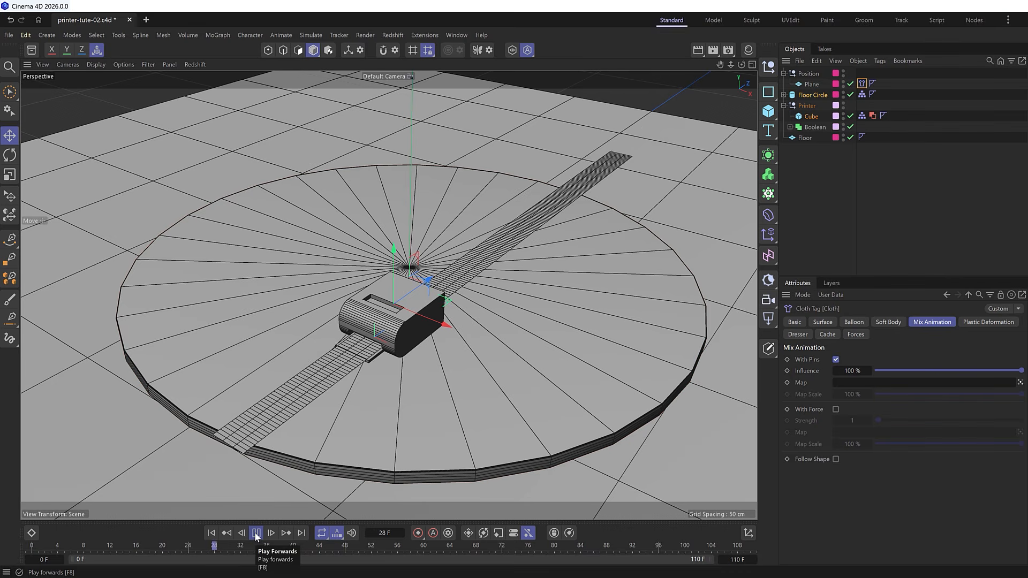
click(256, 533)
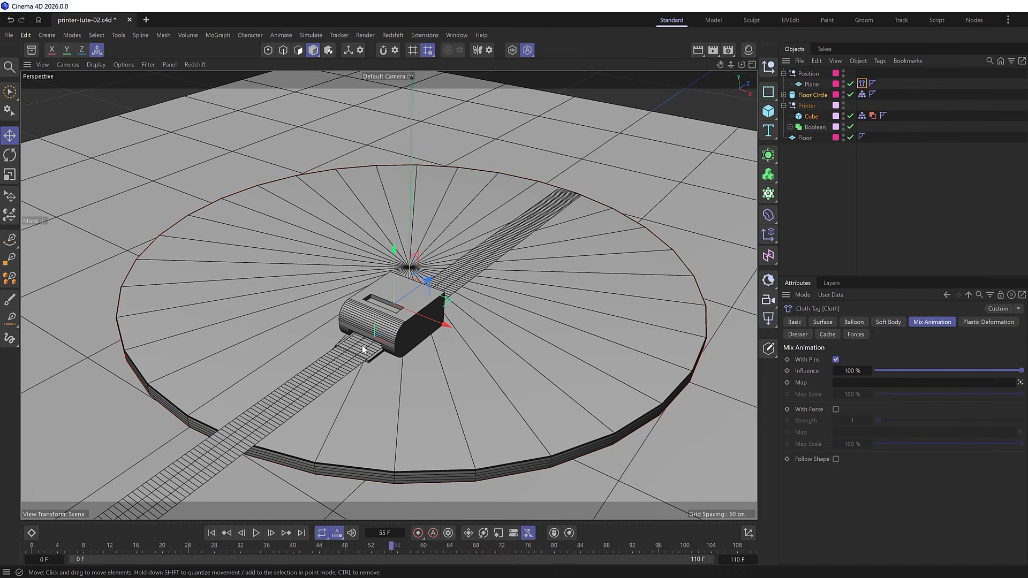
click(212, 535)
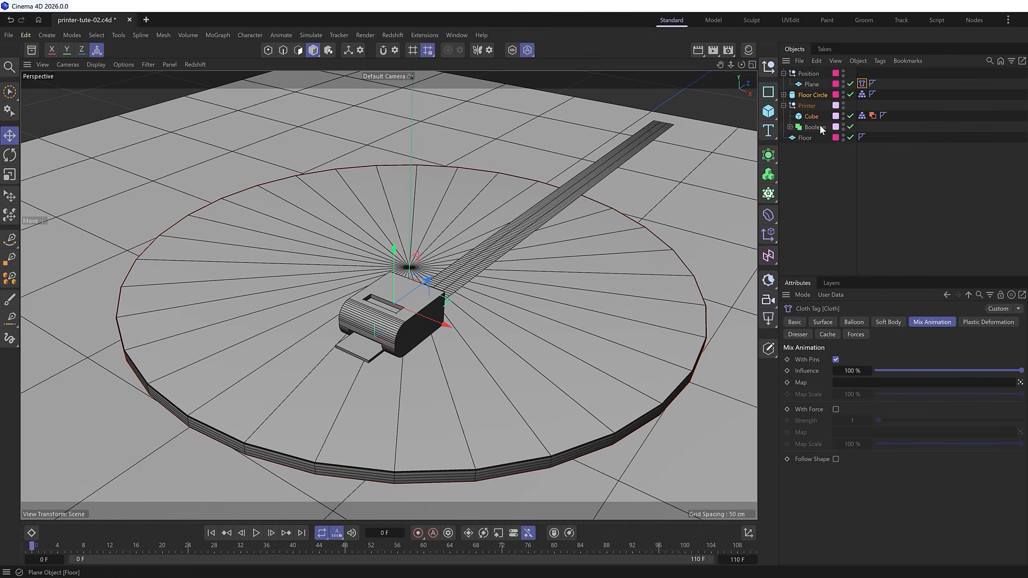
Add a Vertex Map tag to the paper Plane under the Position null.
click(806, 83)
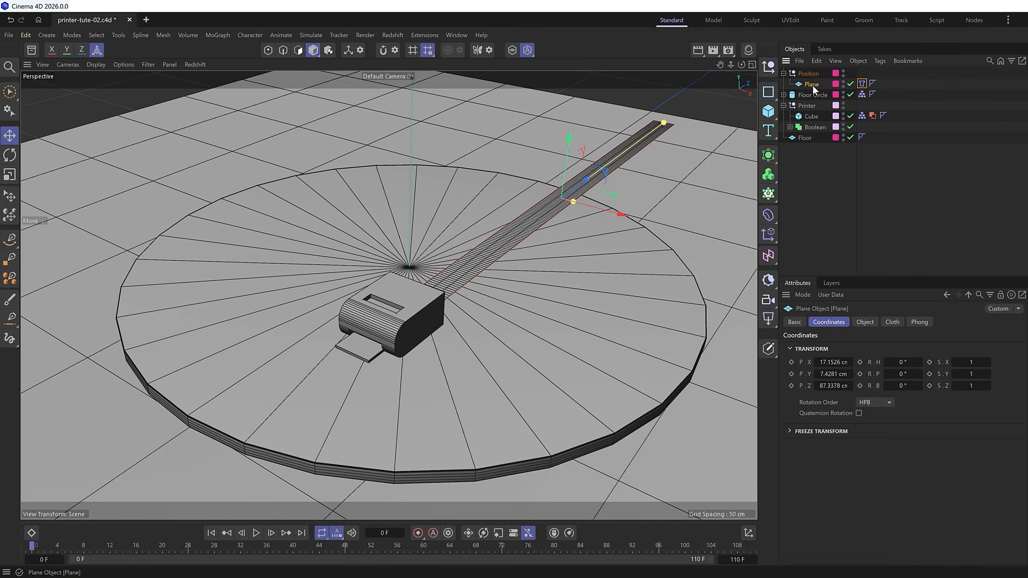
key(shift+c)
text(vertex)
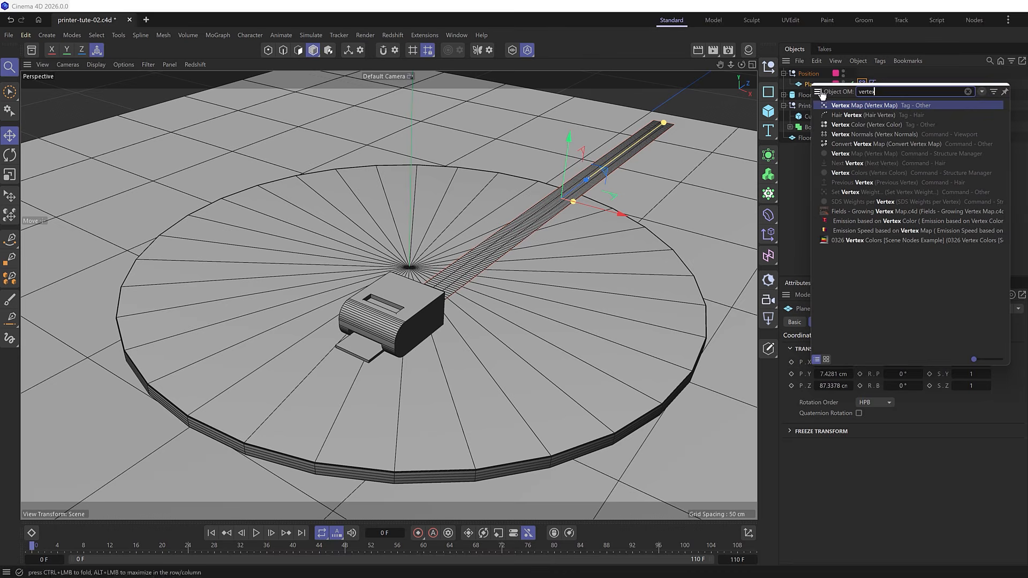
click(860, 106)
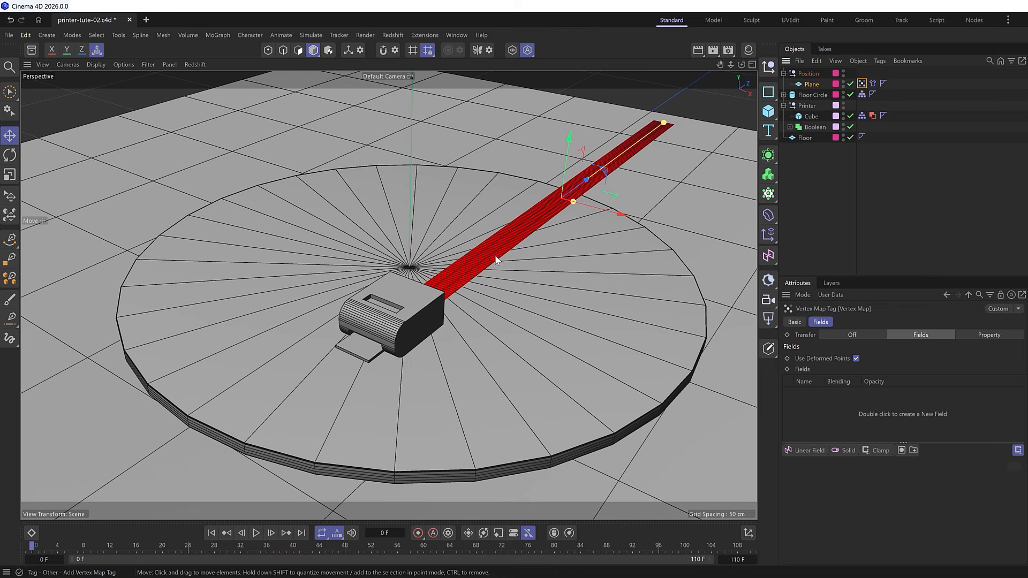
Add a Linear Field to the Vertex Map and move it out of the Plane to the top level of the hierarchy.
click(807, 452)
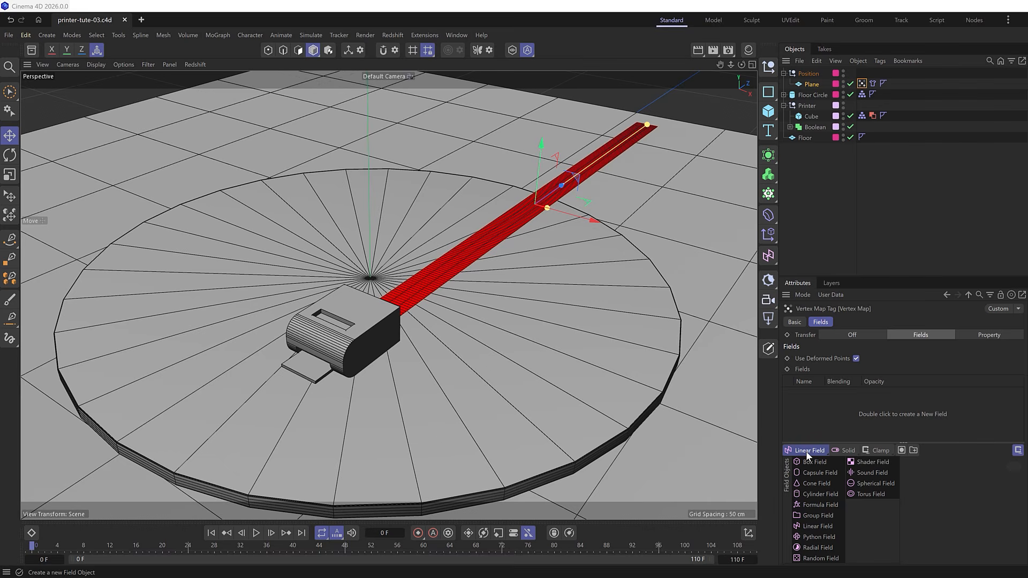
click(828, 528)
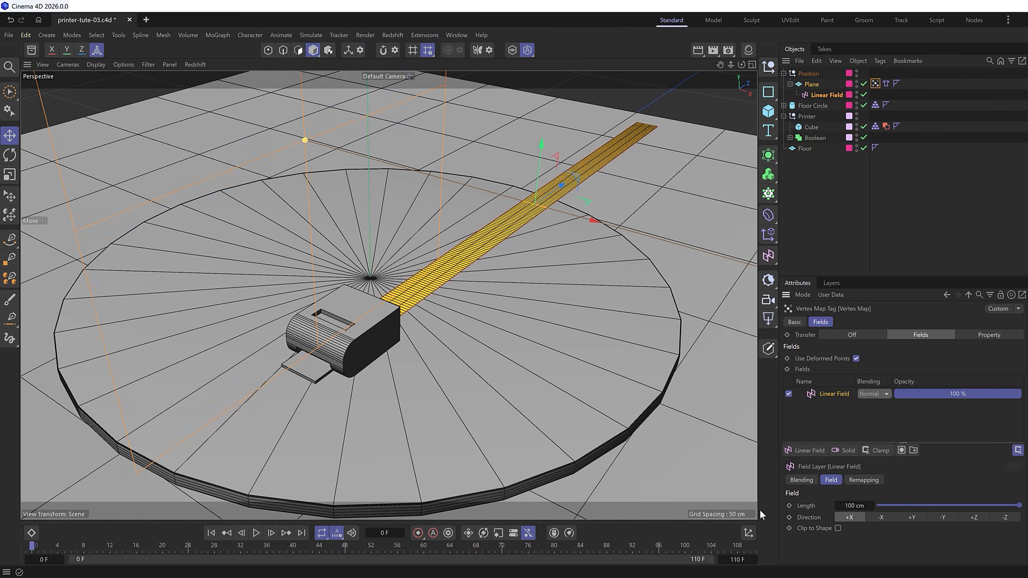
scroll(404, 244, down, 6)
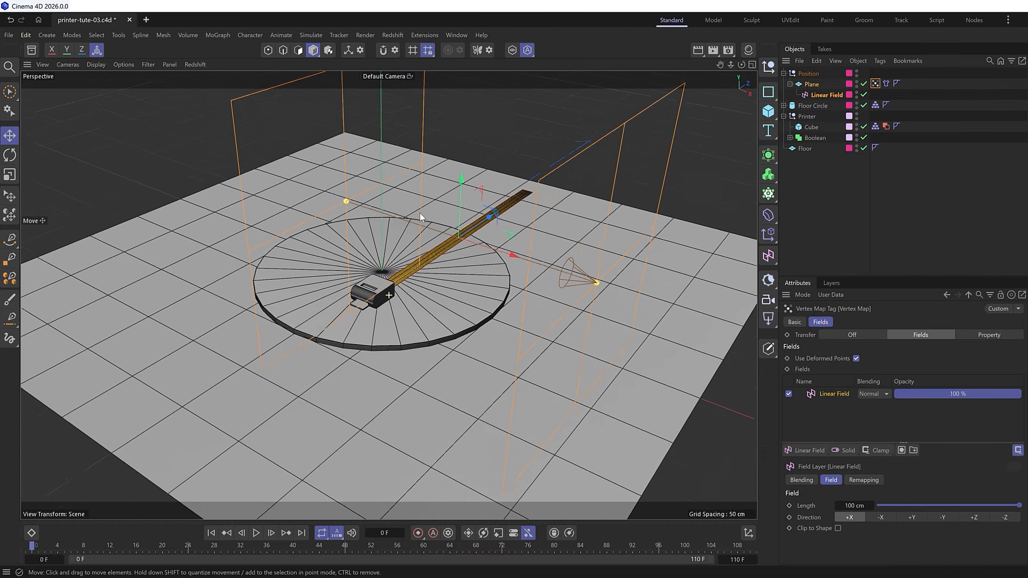
alt+middle_drag(420, 213, 411, 234)
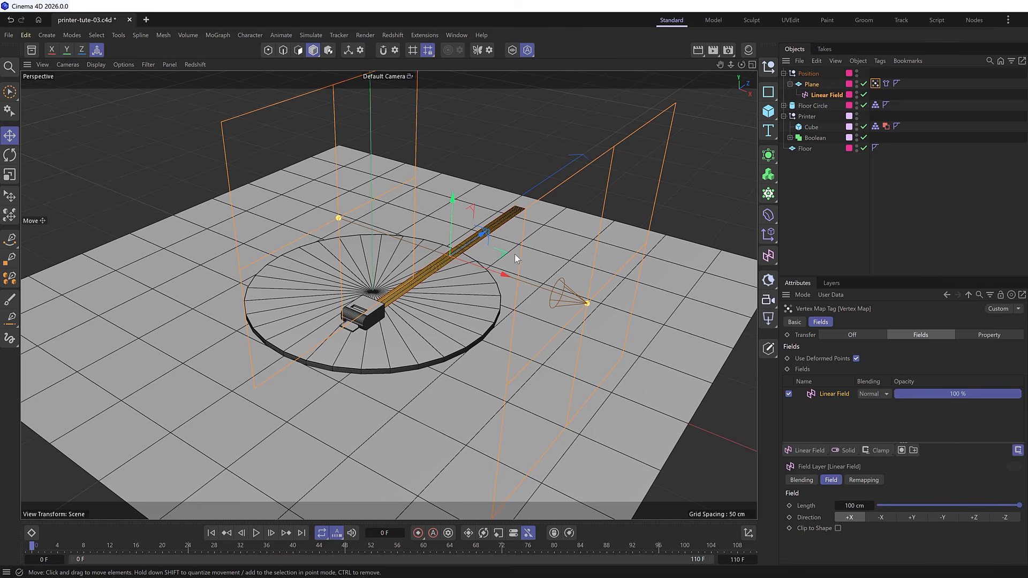
click(819, 95)
drag(817, 94, 824, 73)
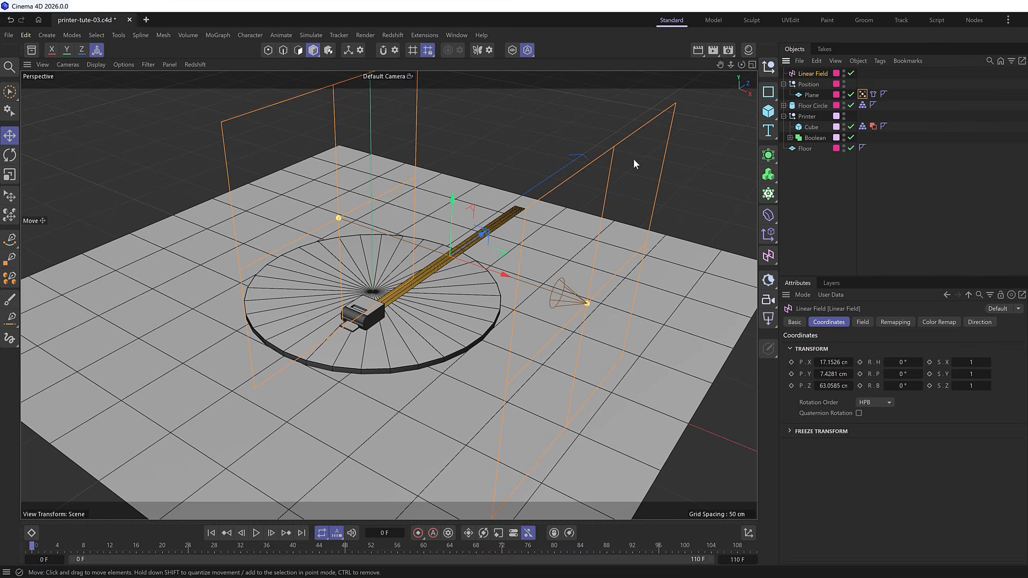
Set the Linear Field's direction to -Z and its length to 2 cm.
scroll(462, 269, up, 5)
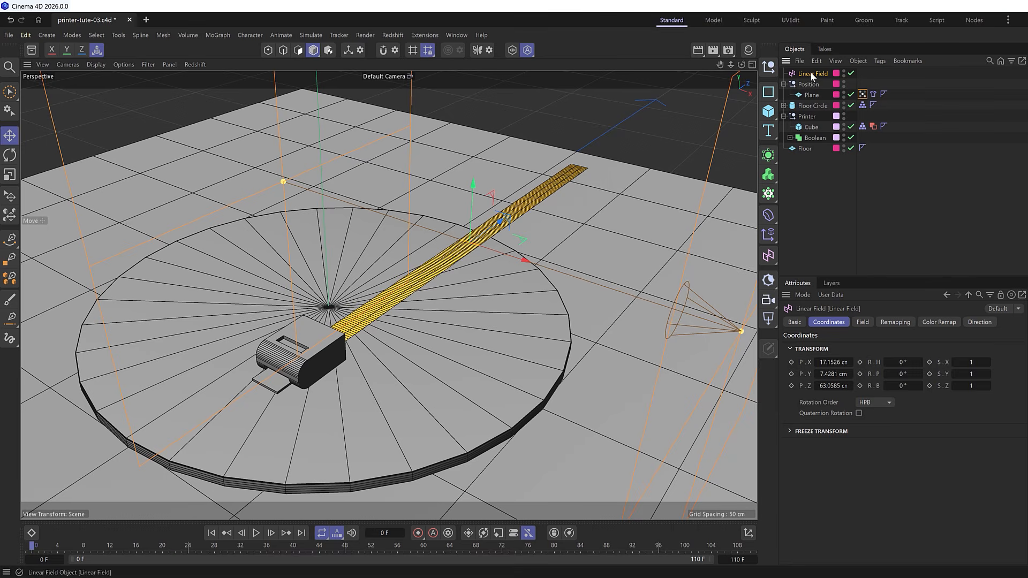
click(862, 321)
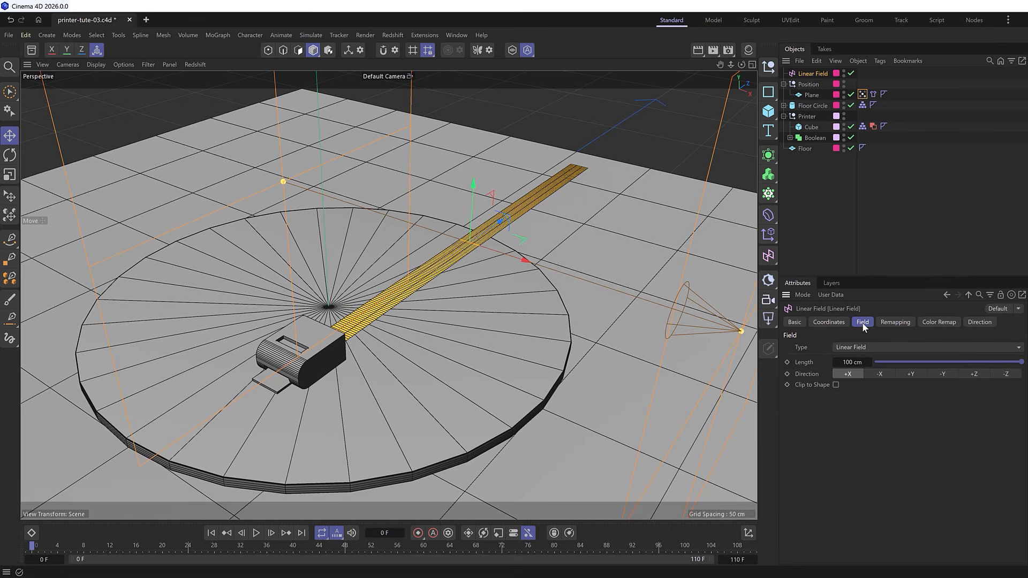
click(1007, 375)
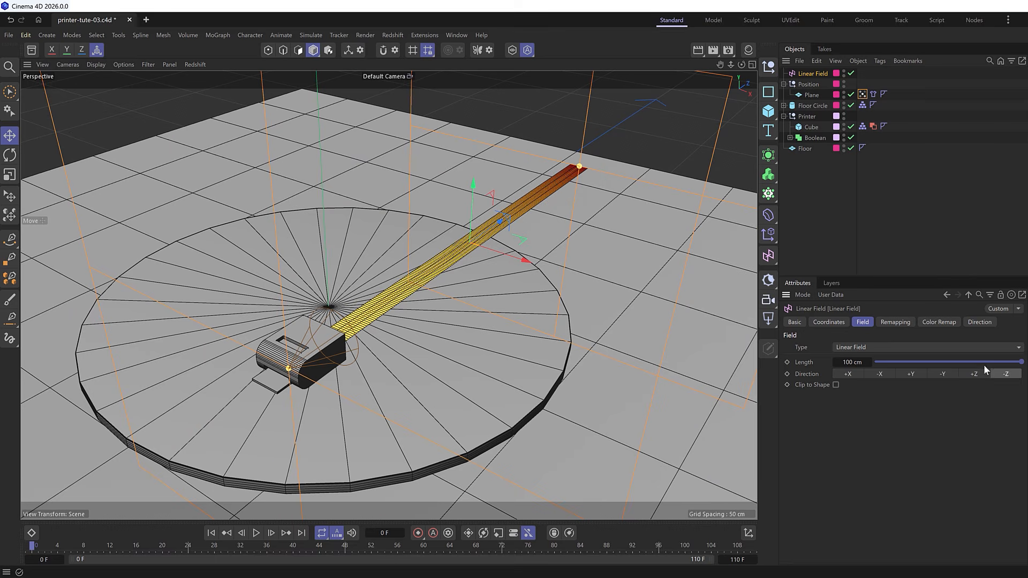
drag(968, 364, 900, 366)
drag(490, 230, 478, 243)
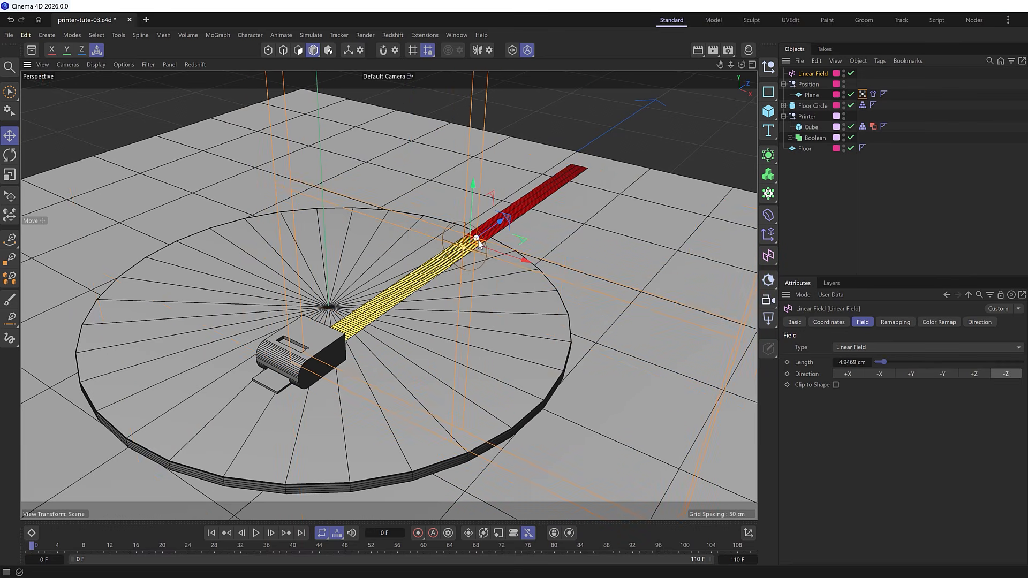
double_click(852, 362)
text(2)
key(Return)
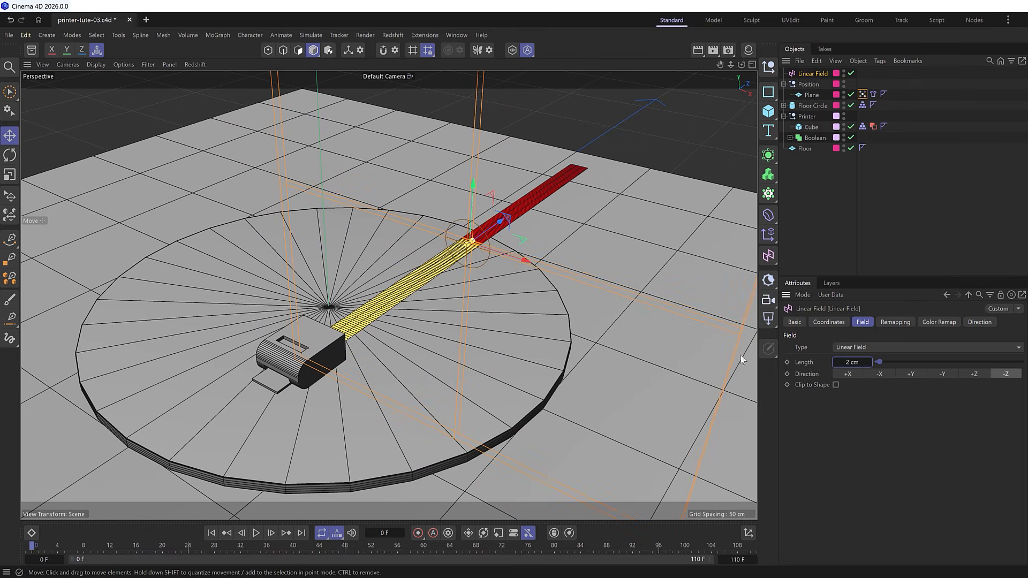
Move the Linear Field along the Z axis to the printer's front edge, where the paper exits above the tray.
scroll(429, 287, up, 4)
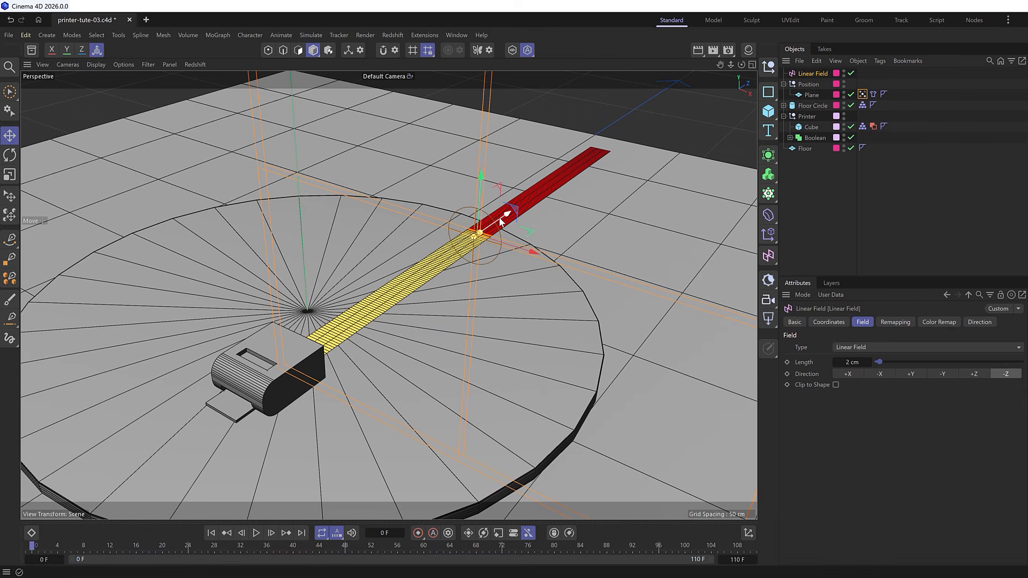
drag(501, 221, 415, 288)
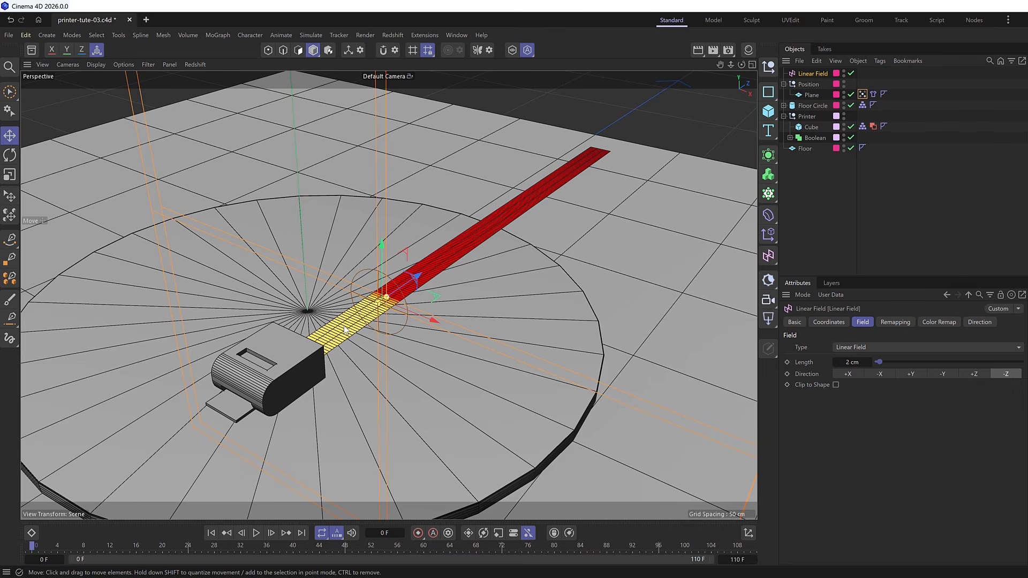
drag(380, 303, 274, 357)
middle_click(273, 357)
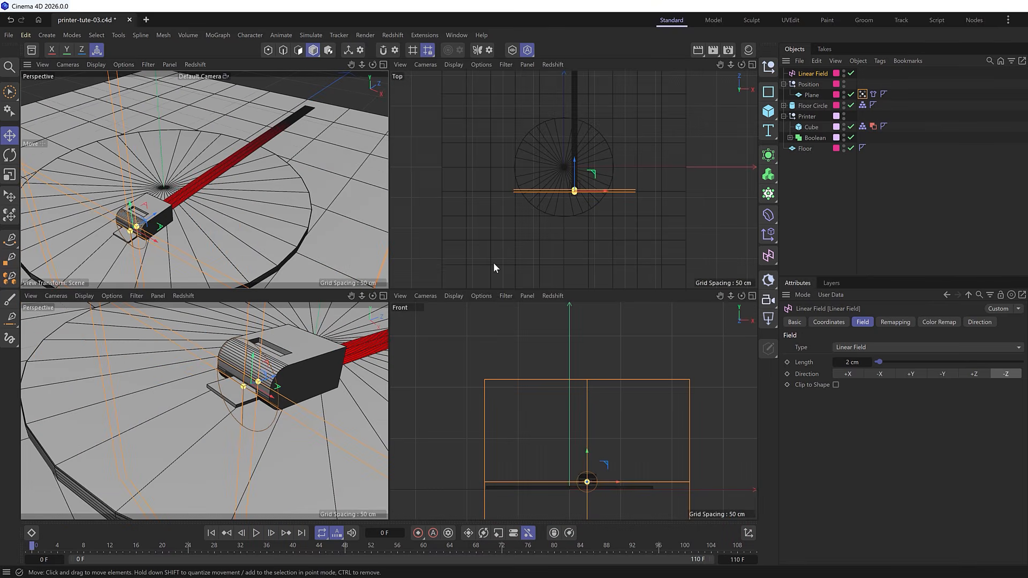
middle_click(493, 263)
scroll(415, 308, up, 10)
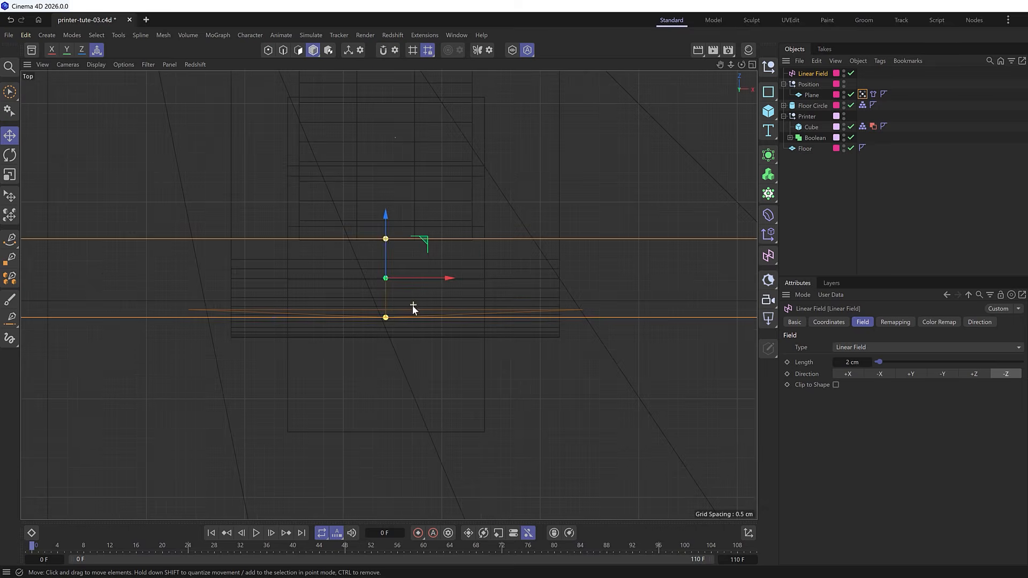
drag(387, 226, 387, 289)
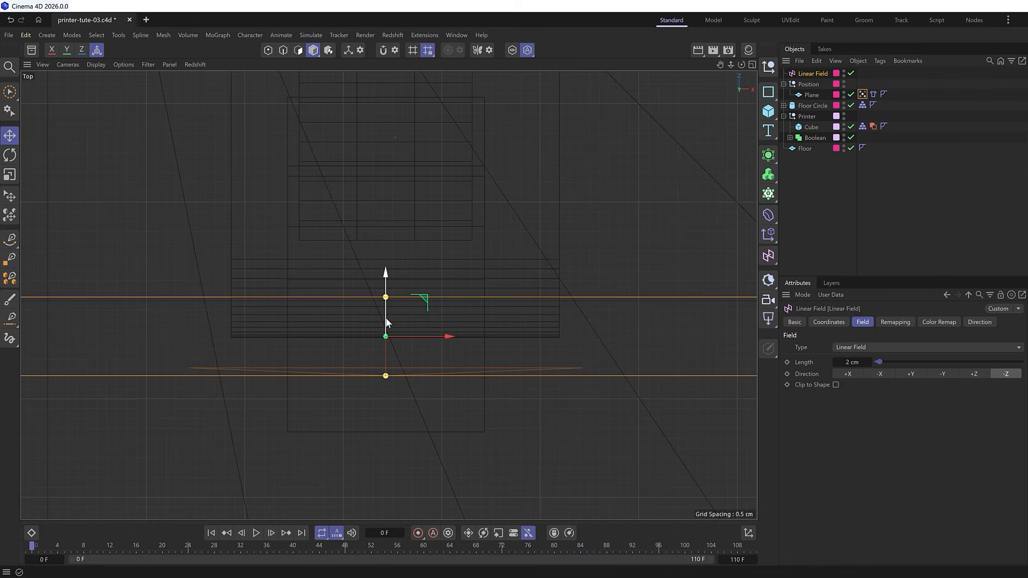
Assign the Plane's Vertex Map as the With Pins map in the Cloth tag's Mix Animation settings.
middle_click(362, 339)
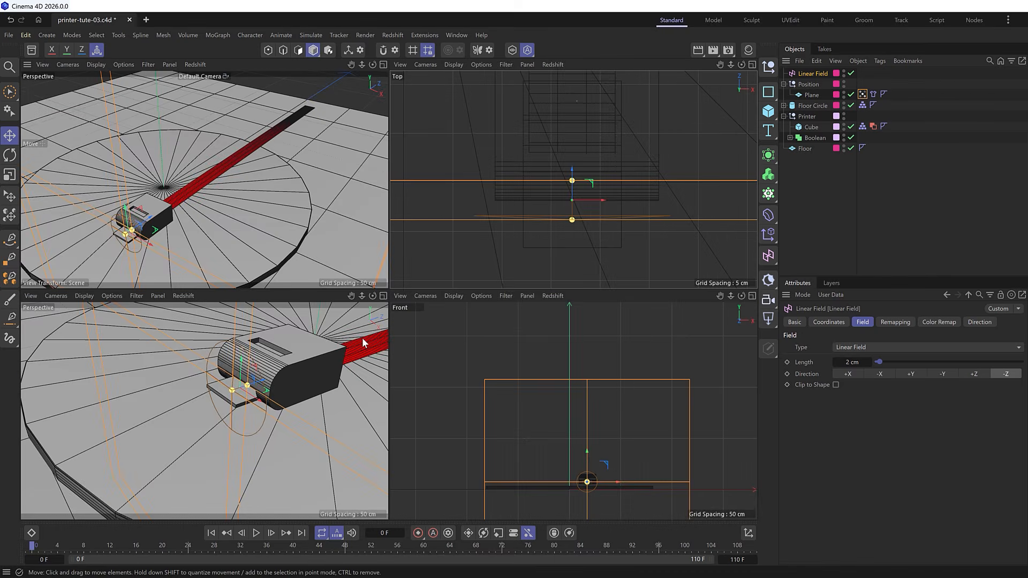
middle_click(362, 337)
scroll(493, 261, down, 4)
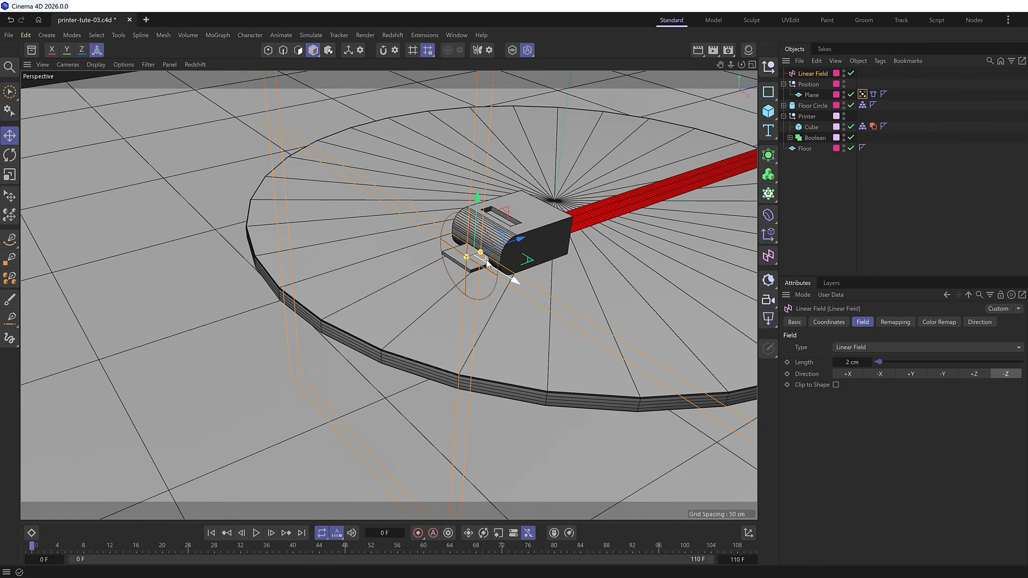
alt+drag(494, 263, 525, 302)
alt+middle_drag(513, 264, 383, 370)
click(873, 95)
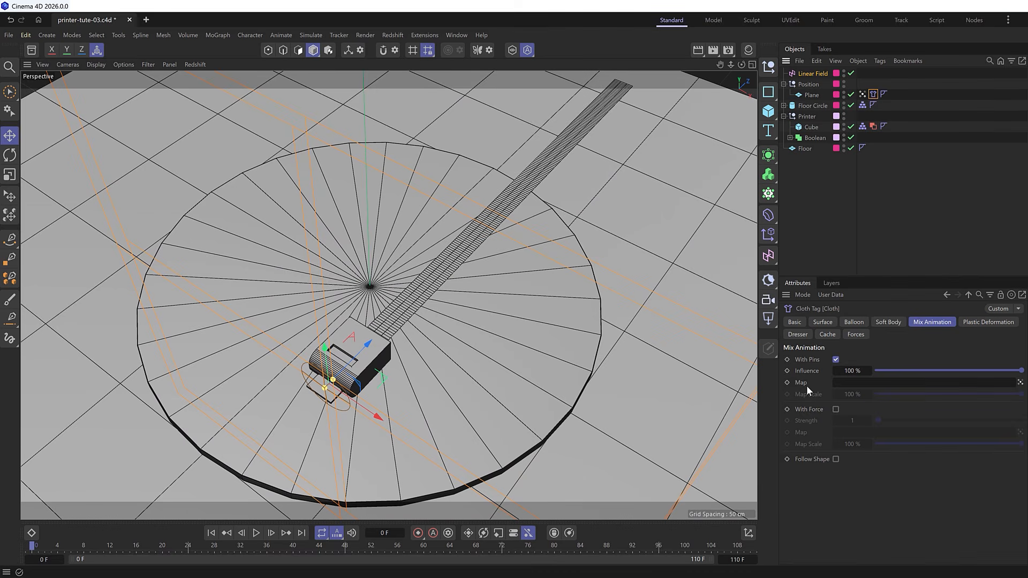
click(863, 95)
drag(863, 95, 863, 225)
drag(861, 370, 856, 384)
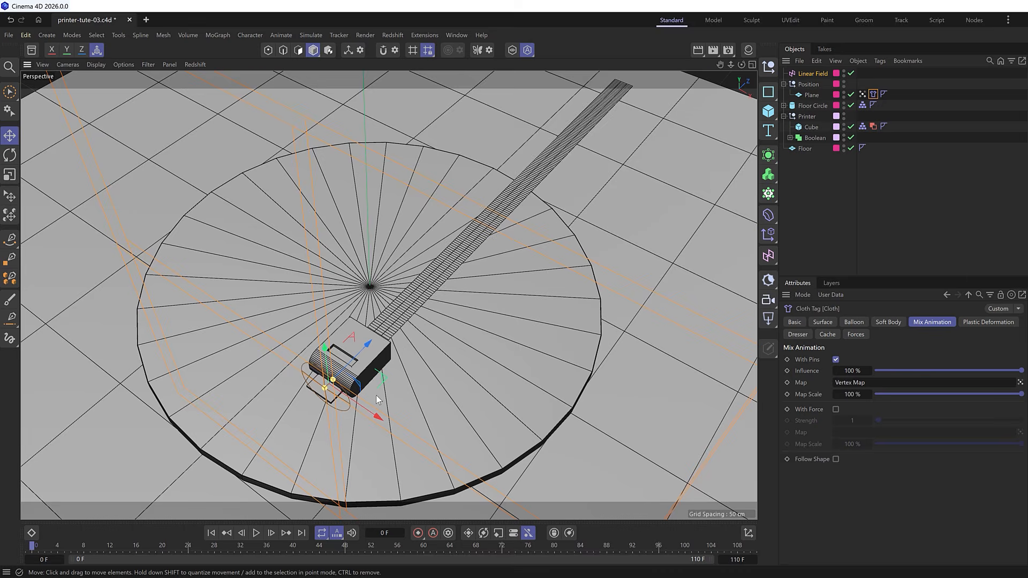
Play the simulation to frame 99 and inspect how the paper lands in front of the printer tray.
scroll(376, 395, up, 3)
alt+drag(382, 386, 373, 394)
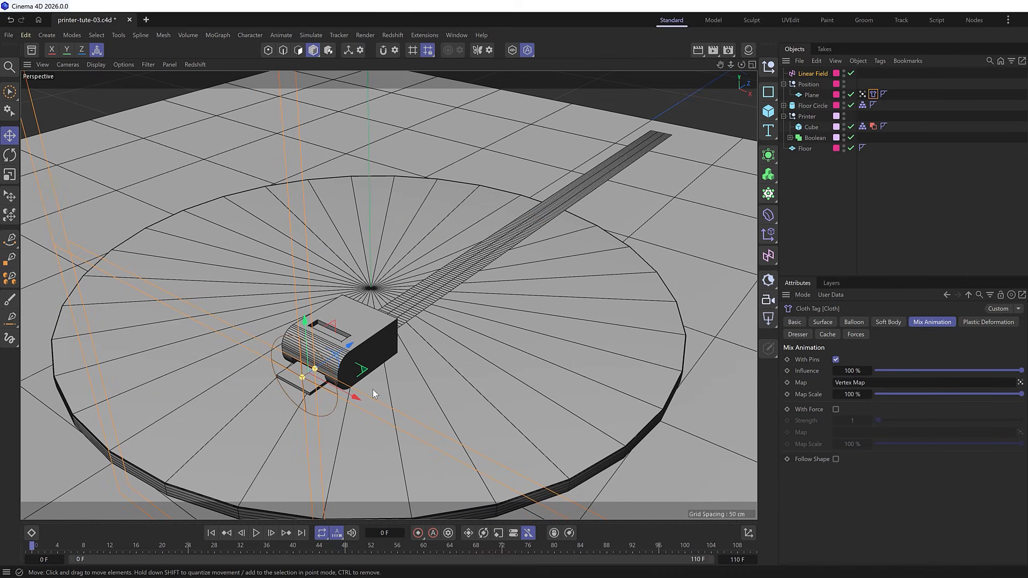
click(256, 533)
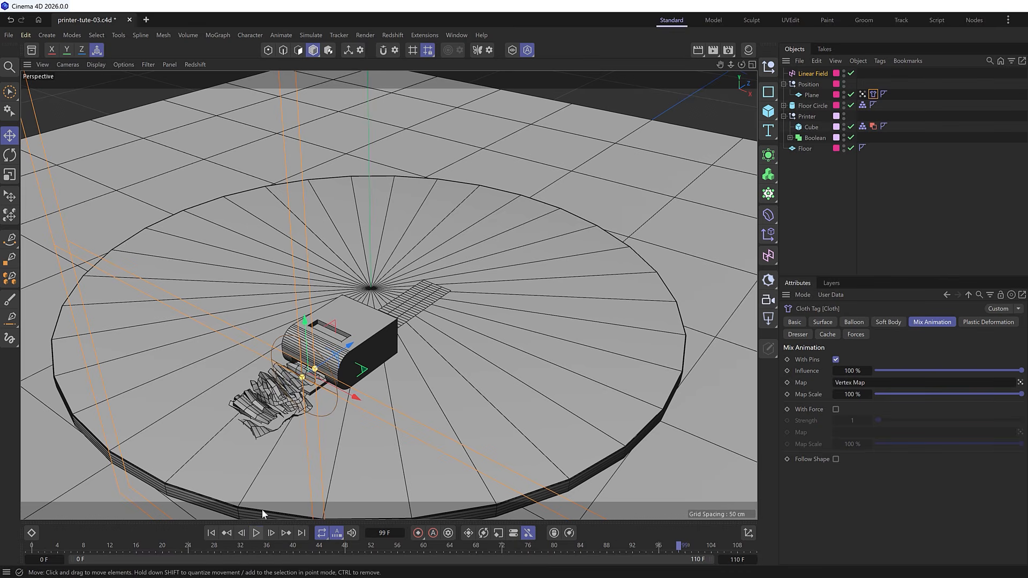
scroll(282, 420, up, 1)
alt+drag(282, 419, 297, 393)
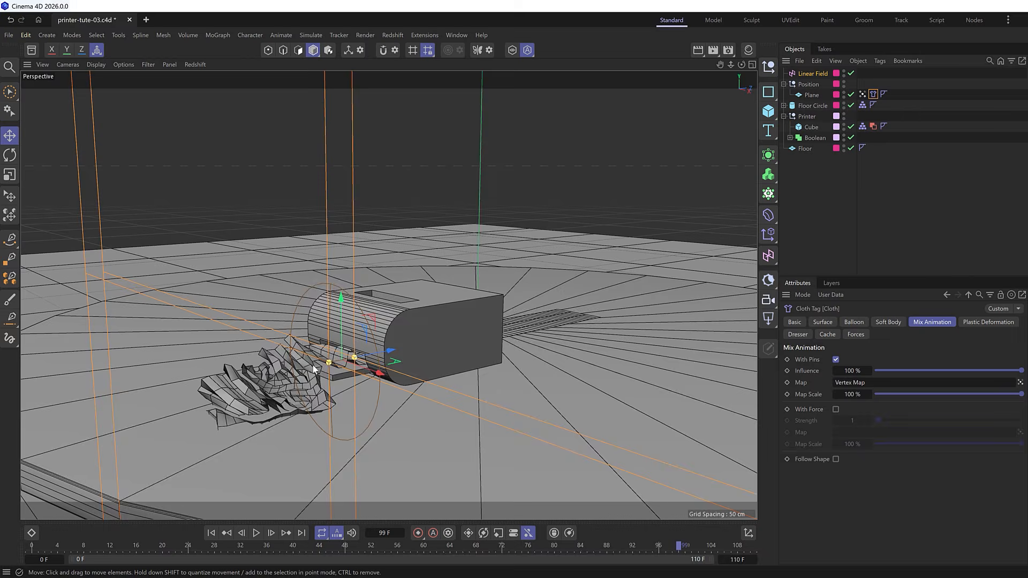
alt+drag(312, 353, 334, 379)
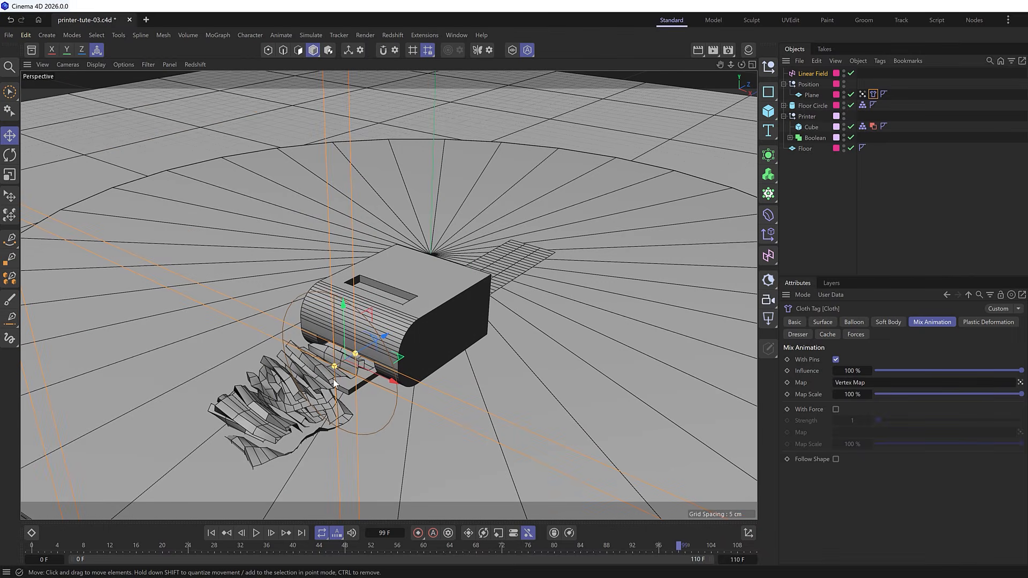
Hide the Linear Field in the viewport and return to frame 0.
click(352, 402)
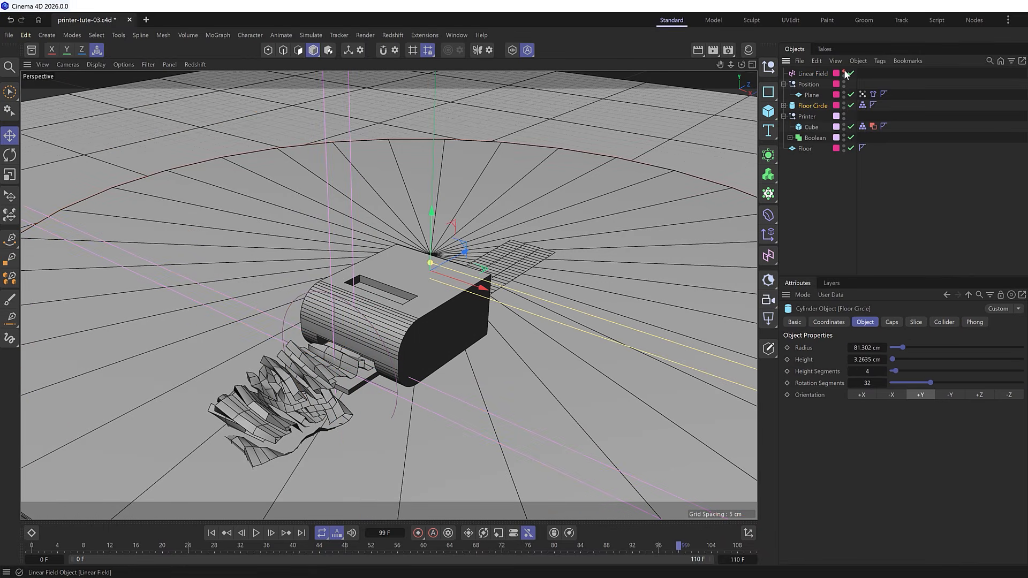
click(211, 533)
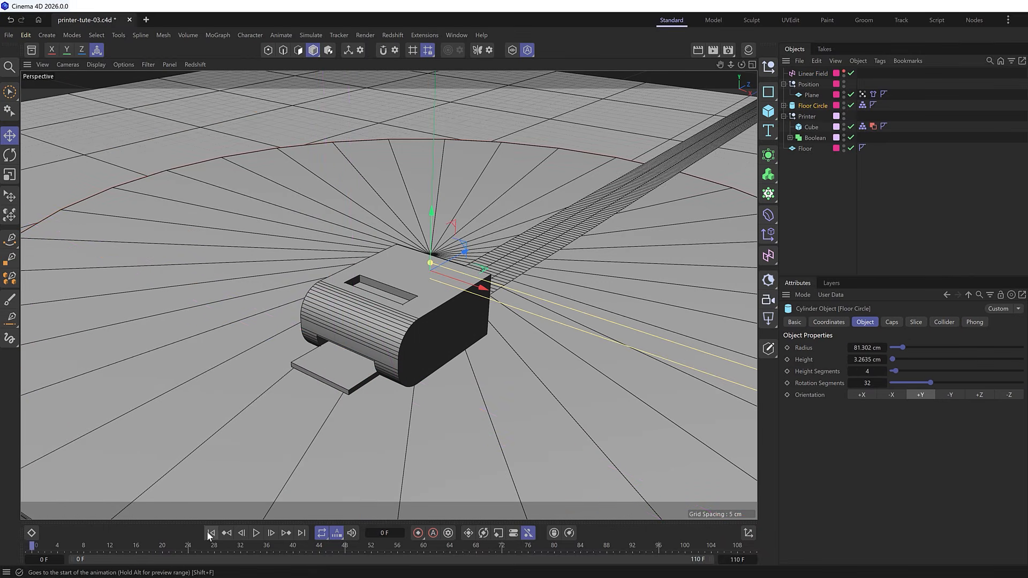
Set the surface thickness in the Plane's Cloth tag to 0.5 cm.
click(874, 95)
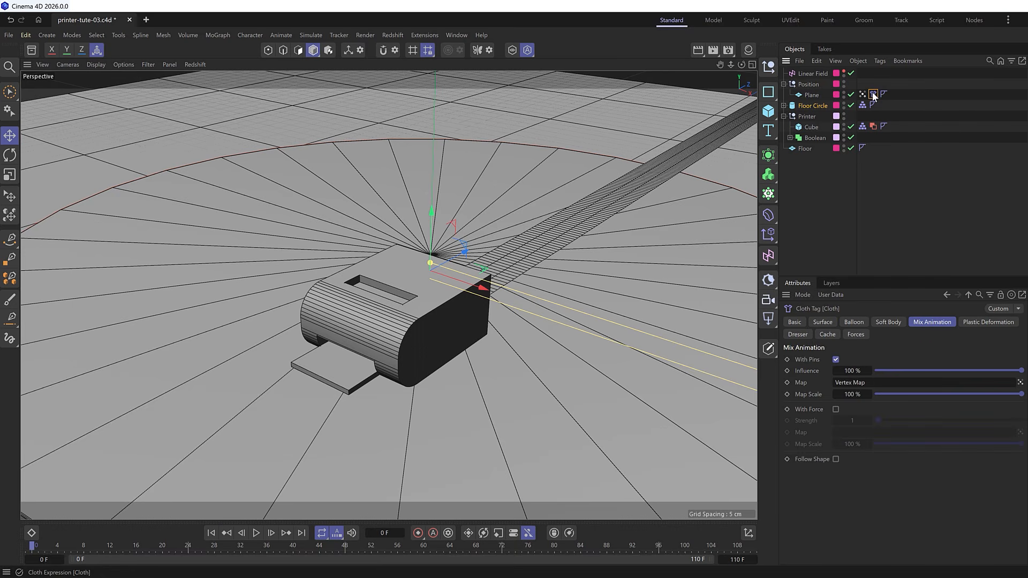
click(830, 324)
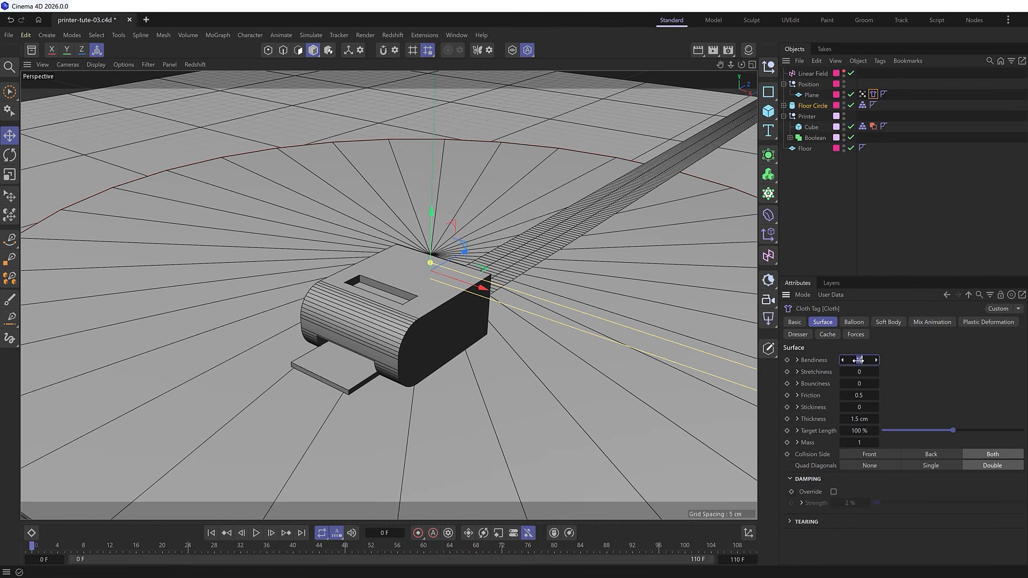
click(859, 419)
key(BackSpace)
Play the simulation to frame 102, inspect how the paper piles up in front of the printer, and return to frame 0.
click(256, 534)
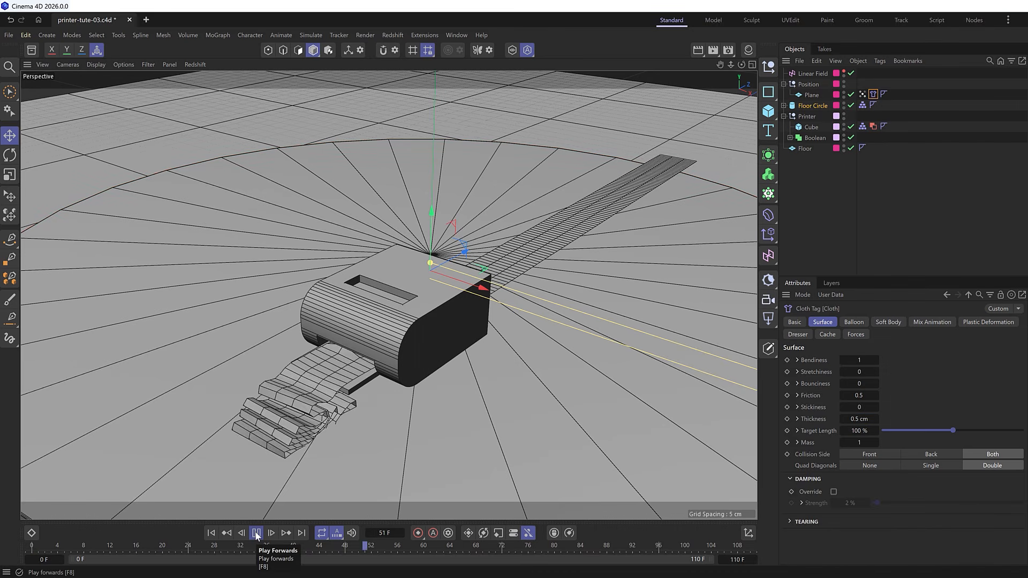
click(257, 533)
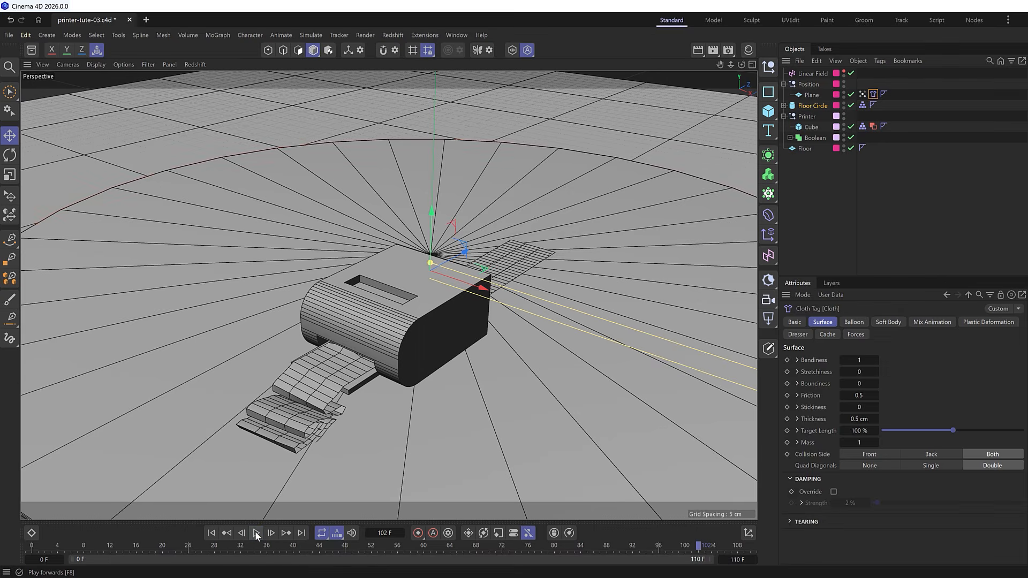
scroll(269, 404, down, 3)
alt+middle_drag(314, 398, 332, 361)
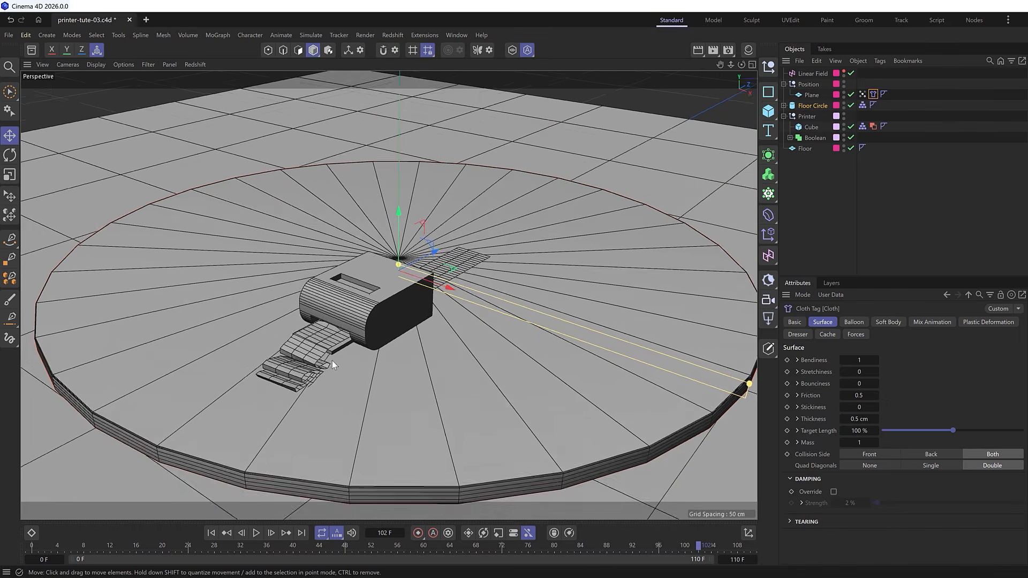
alt+drag(332, 360, 284, 398)
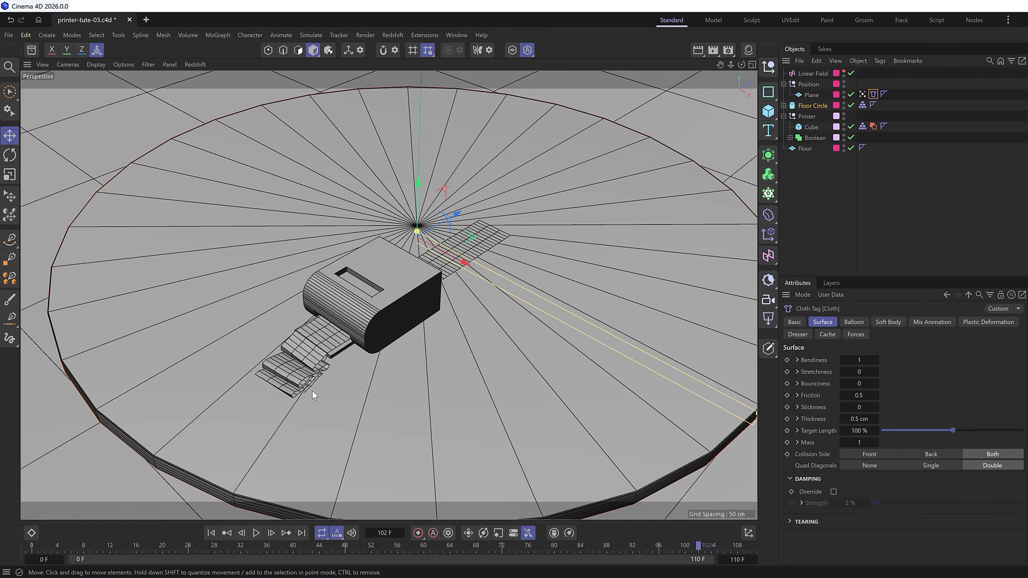
click(211, 534)
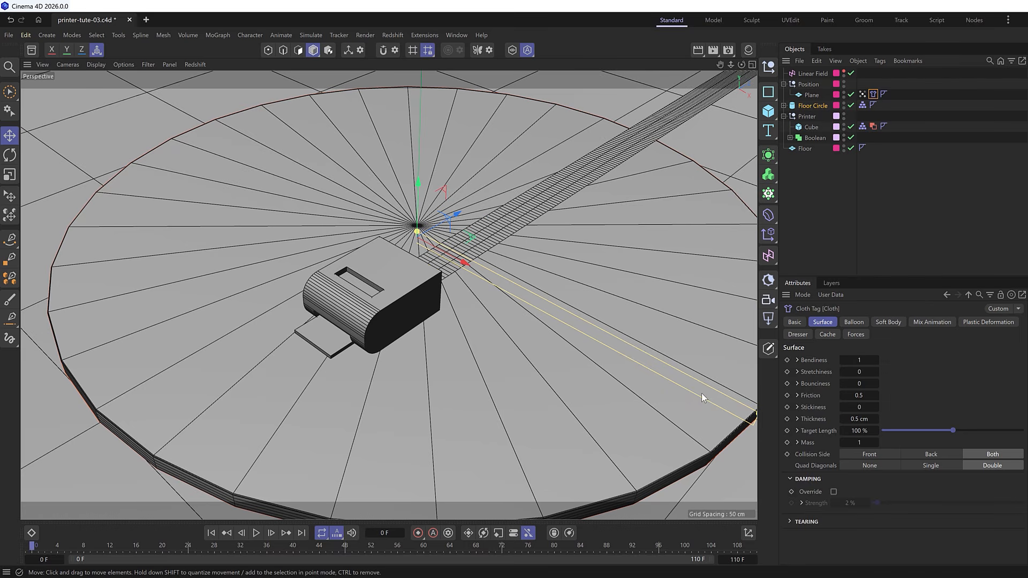
Save incrementally as printer-tute-04.c4d and set project simulation to 60 substeps, 2 iterations, 1 smoothing iteration, 8 collision passes and 4 extra iterations.
key(ctrl+d)
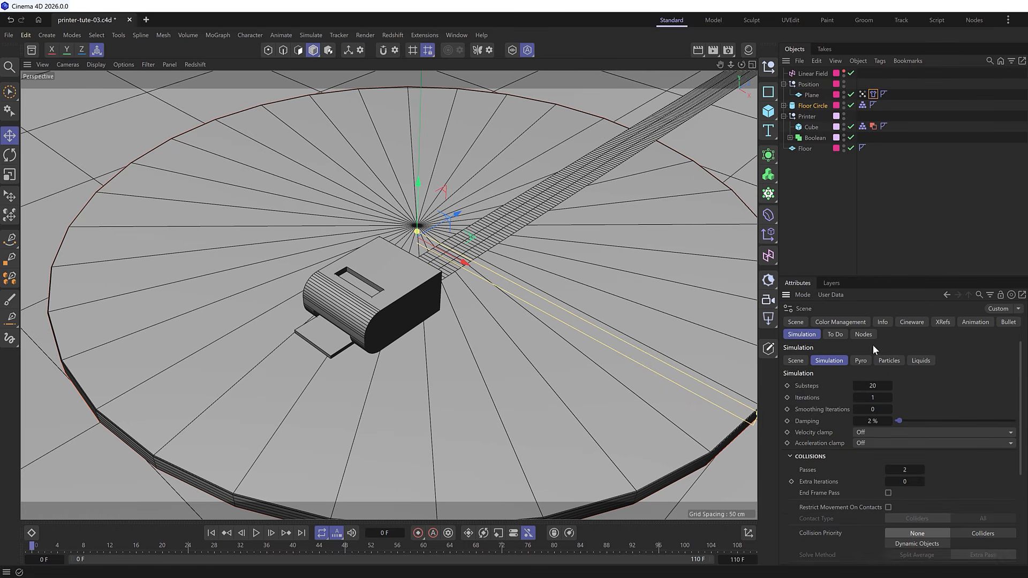
key(ctrl+alt+s)
click(890, 386)
text(60)
key(Return)
click(873, 409)
key(Return)
Play the simulation with the higher-quality settings to frame 100, check the paper's folds, and return to the start.
click(256, 533)
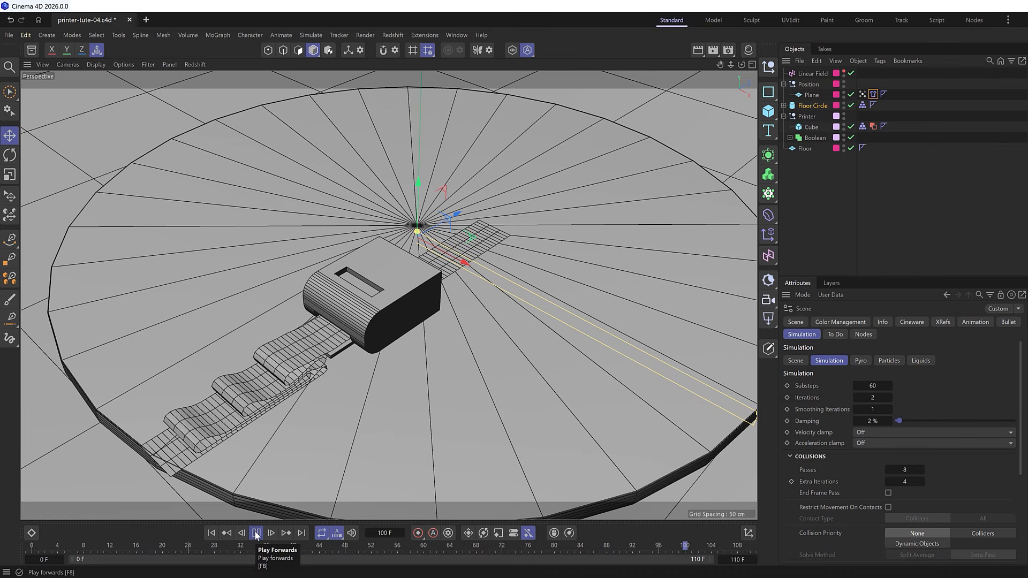
click(256, 533)
alt+drag(418, 333, 392, 349)
click(211, 533)
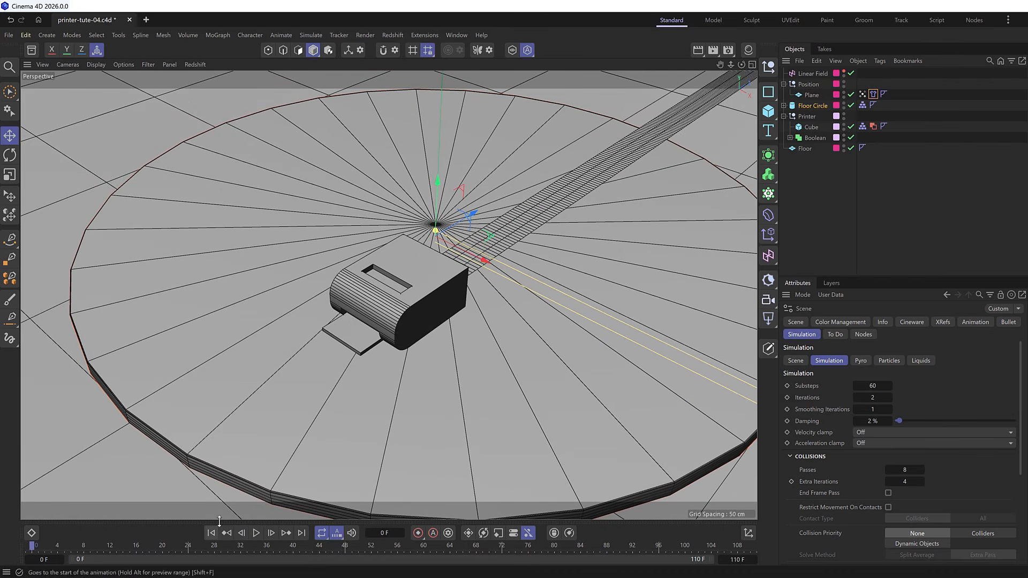
Cache the Plane's cloth simulation internally with the Cloth tag's Cache Object option.
click(874, 95)
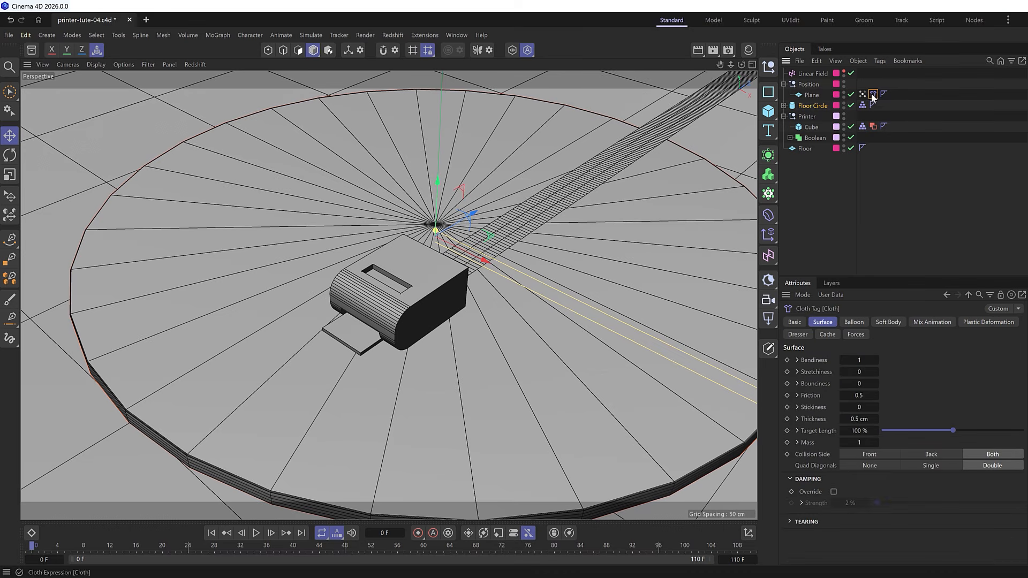
click(827, 334)
click(808, 410)
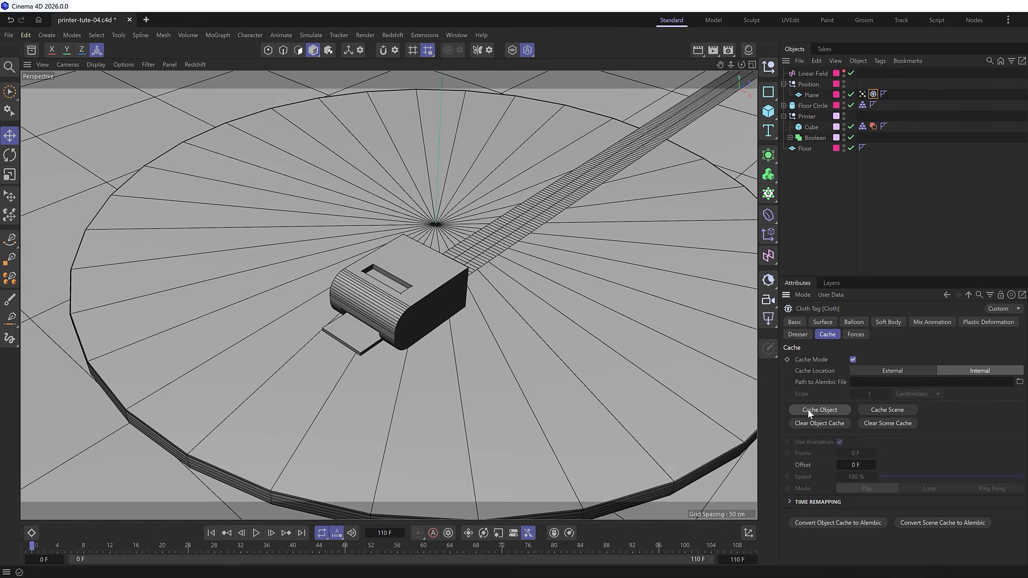
Scrub the cached simulation back to frame 0 and play it to frame 100 to review the paper's motion.
drag(633, 545, 15, 549)
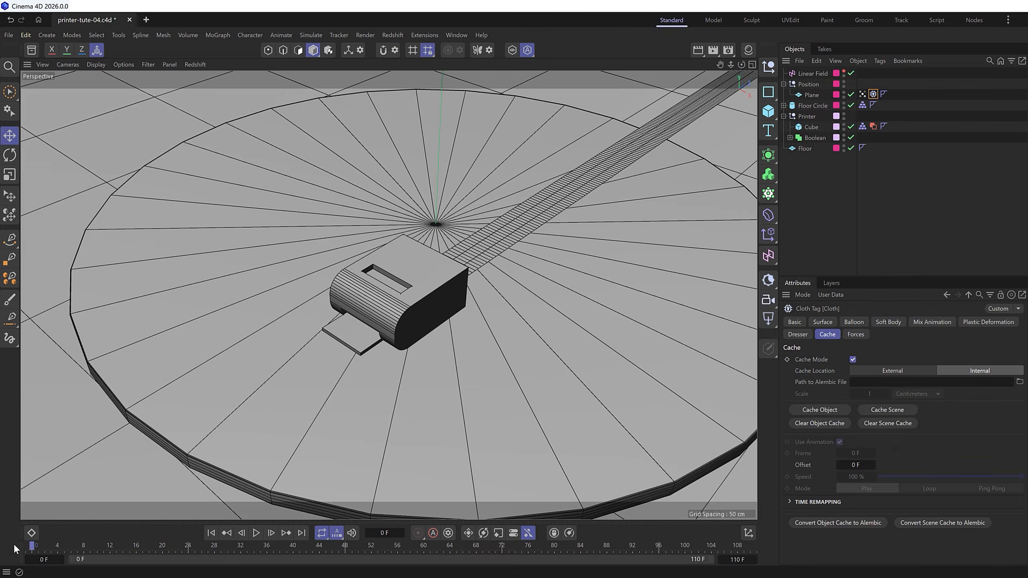
click(256, 533)
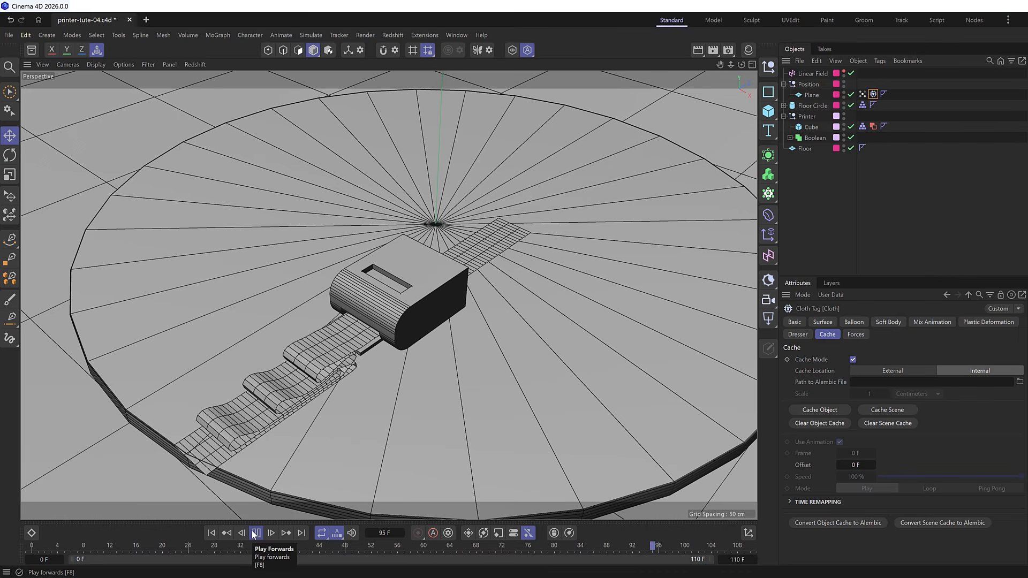
click(255, 533)
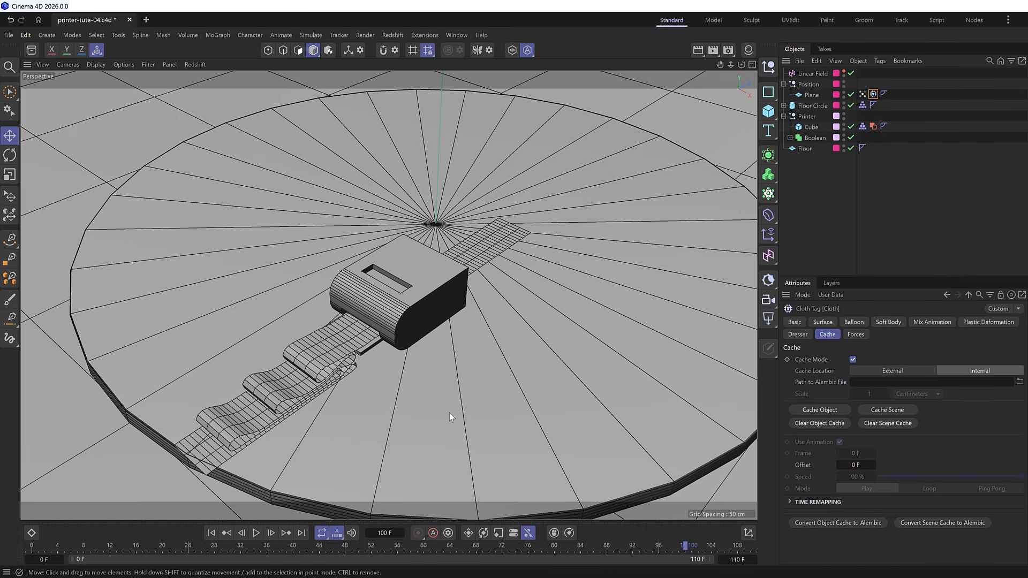